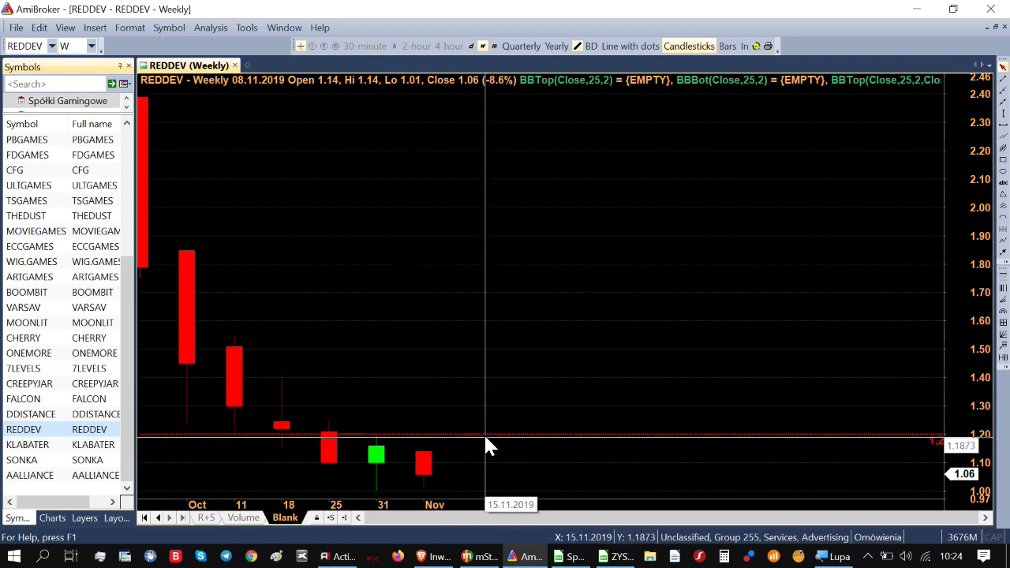
Step: Set the Start Y of the red dotted horizontal line on the REDDEV weekly chart to 1.14
{"action": "left_click", "coordinate": [495, 436]}
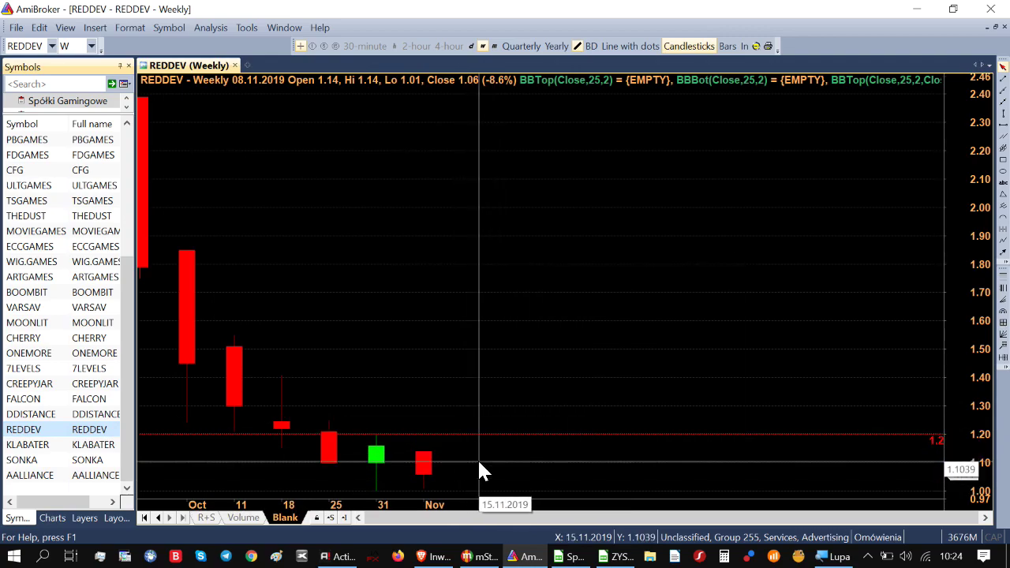
{"action": "left_click", "coordinate": [424, 471]}
{"action": "left_click", "coordinate": [522, 459]}
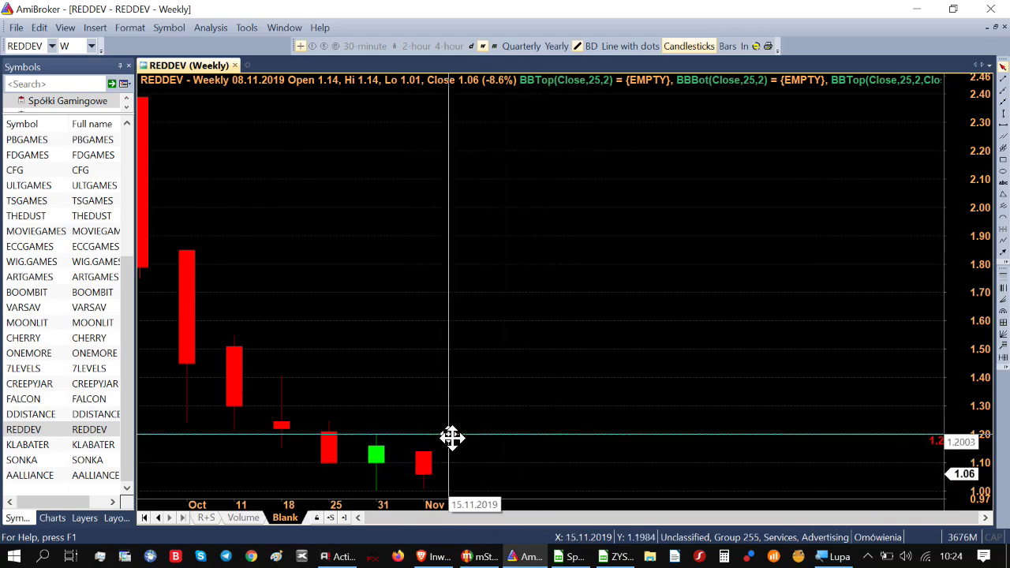
{"action": "left_click", "coordinate": [423, 465]}
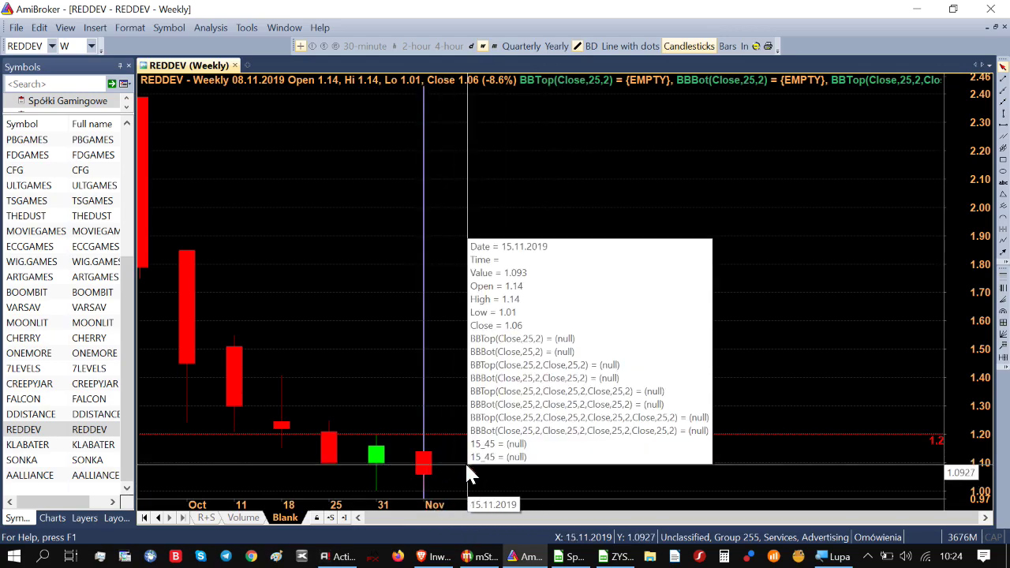
{"action": "double_click", "coordinate": [908, 436]}
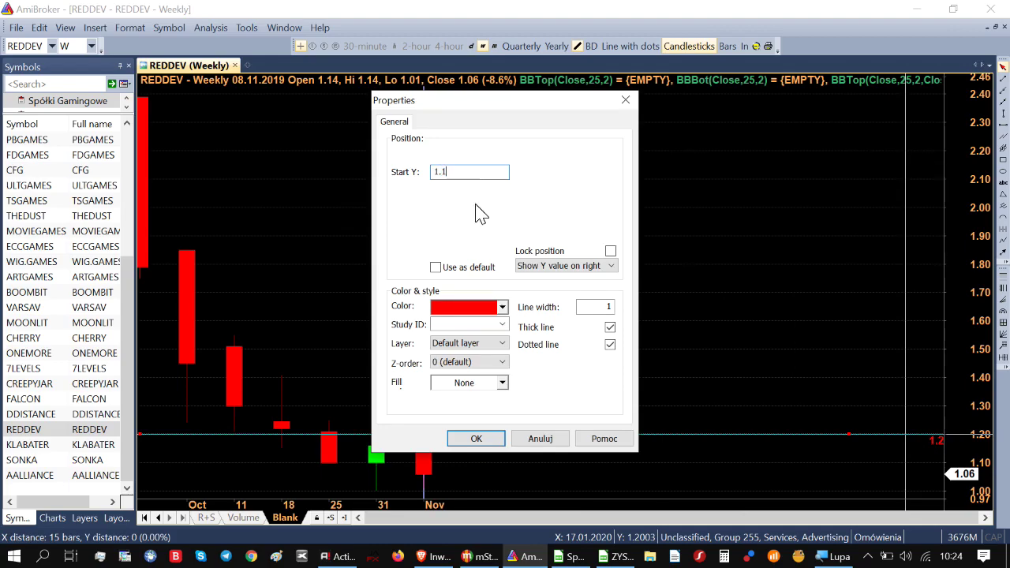
{"action": "left_click", "coordinate": [473, 439]}
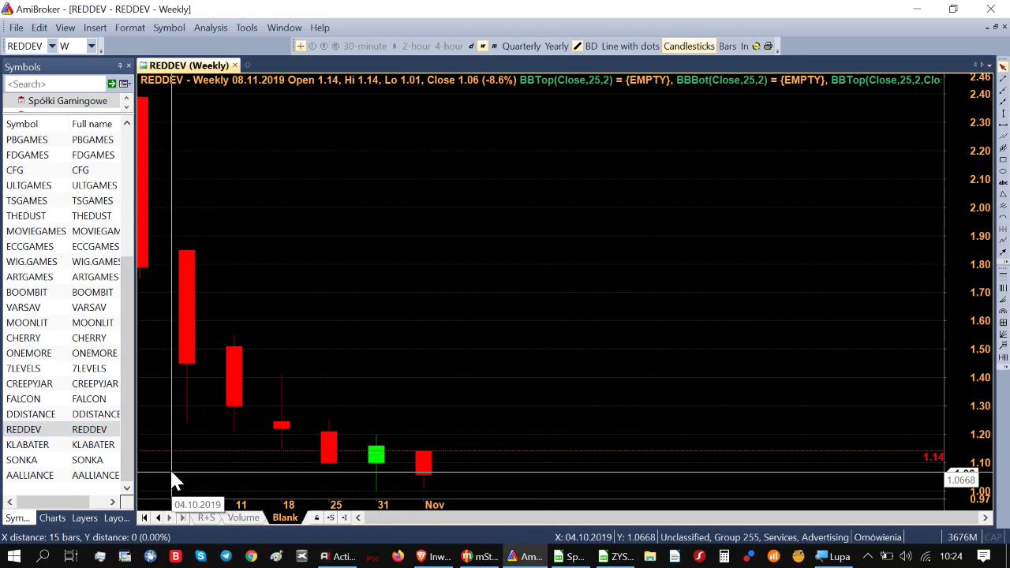
Step: Check the first REDDEV weekly candle's high and enter 2,39 as Cena p in cell C3 of ZYSK Wyliczenia.ods in LibreOffice Calc
{"action": "mouse_move", "coordinate": [171, 473]}
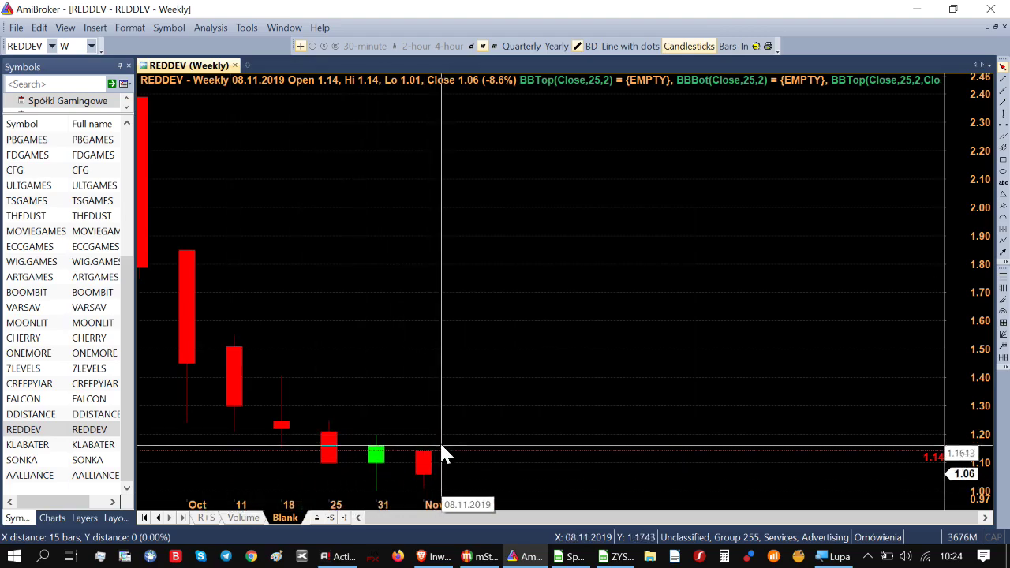
{"action": "mouse_move", "coordinate": [438, 488]}
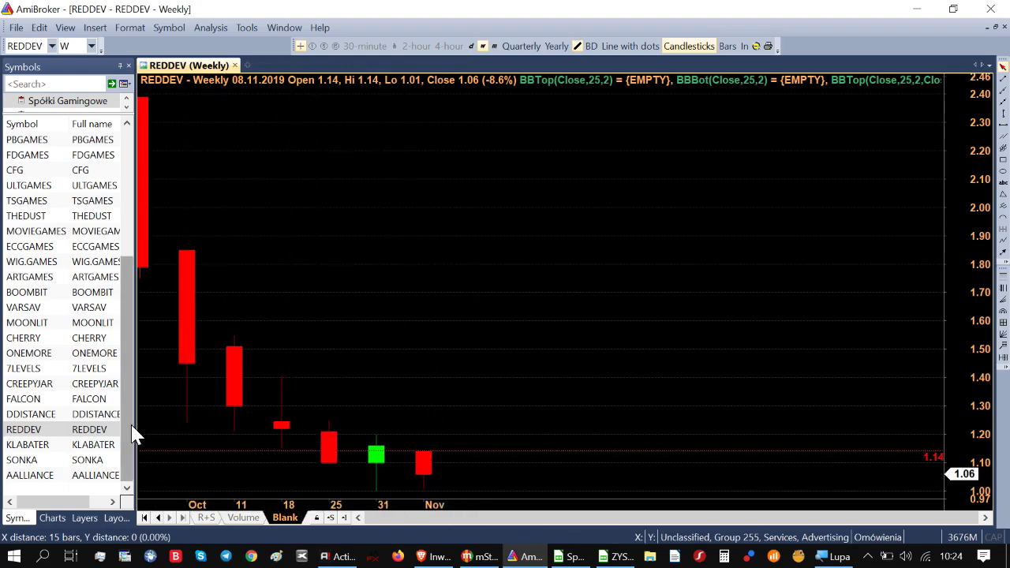
{"action": "left_click", "coordinate": [97, 427]}
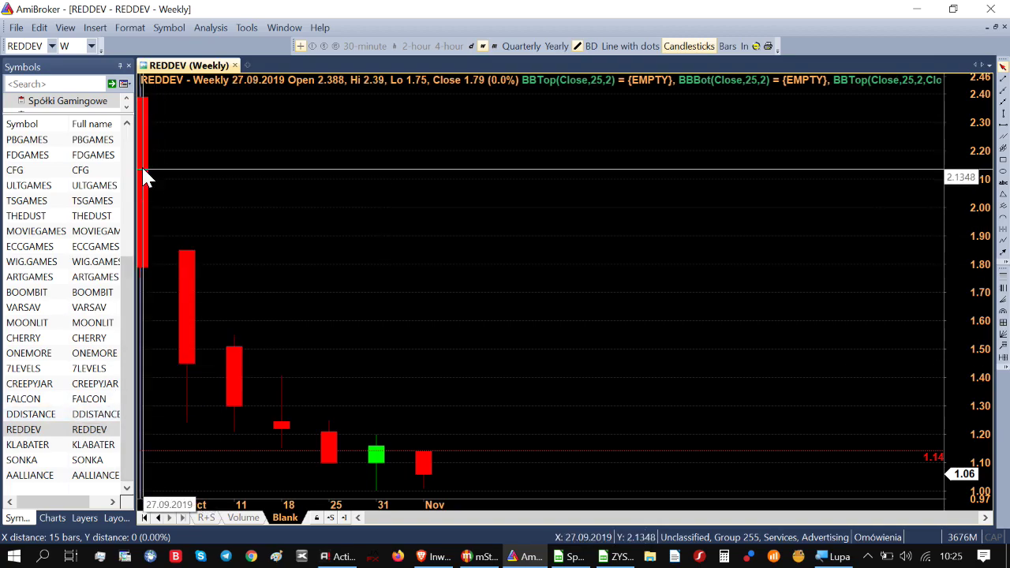
{"action": "mouse_move", "coordinate": [274, 331]}
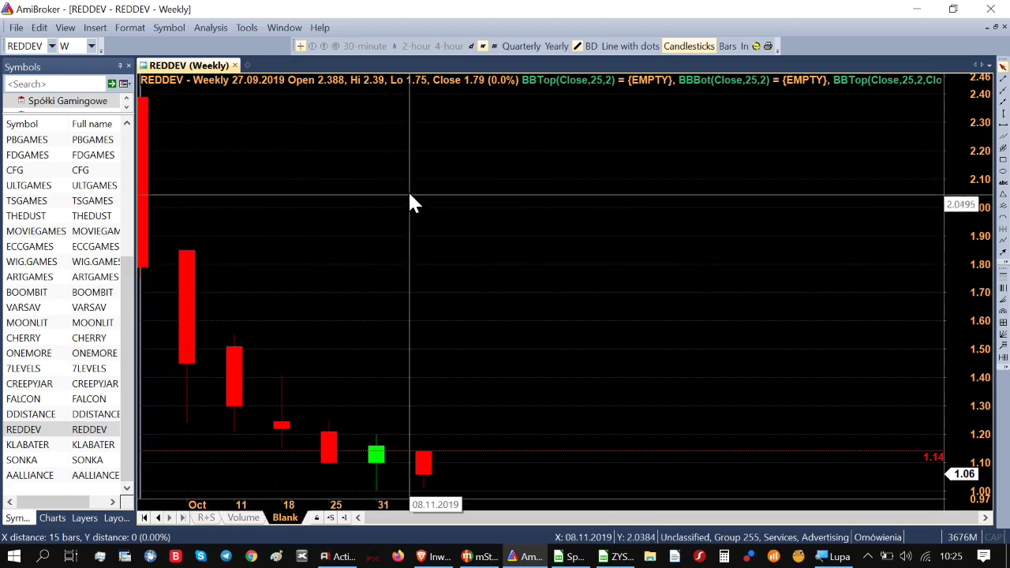
{"action": "left_click", "coordinate": [618, 556]}
{"action": "left_click", "coordinate": [260, 192]}
{"action": "type", "text": "2"}
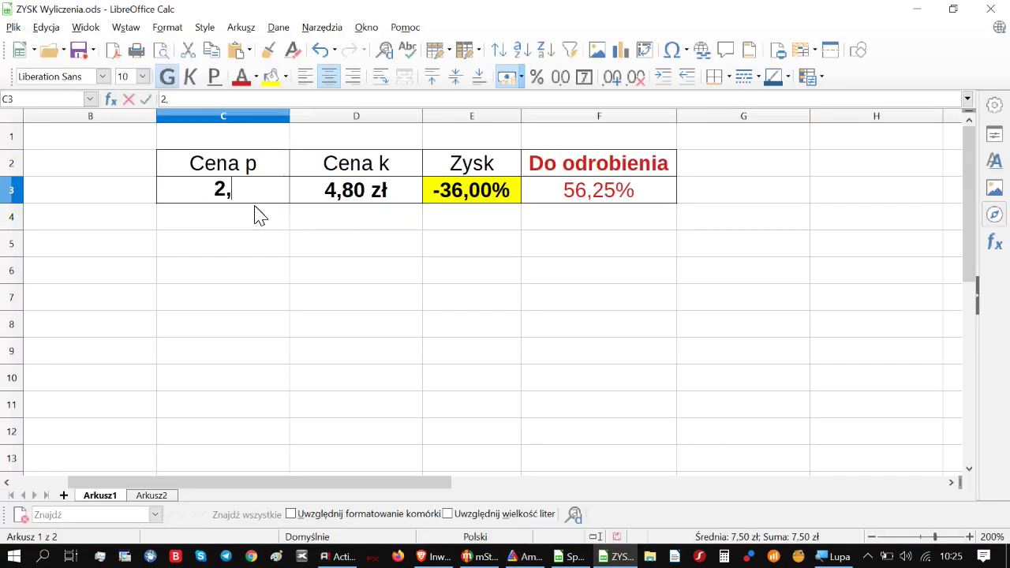
{"action": "type", "text": ",39"}
{"action": "left_click", "coordinate": [415, 336]}
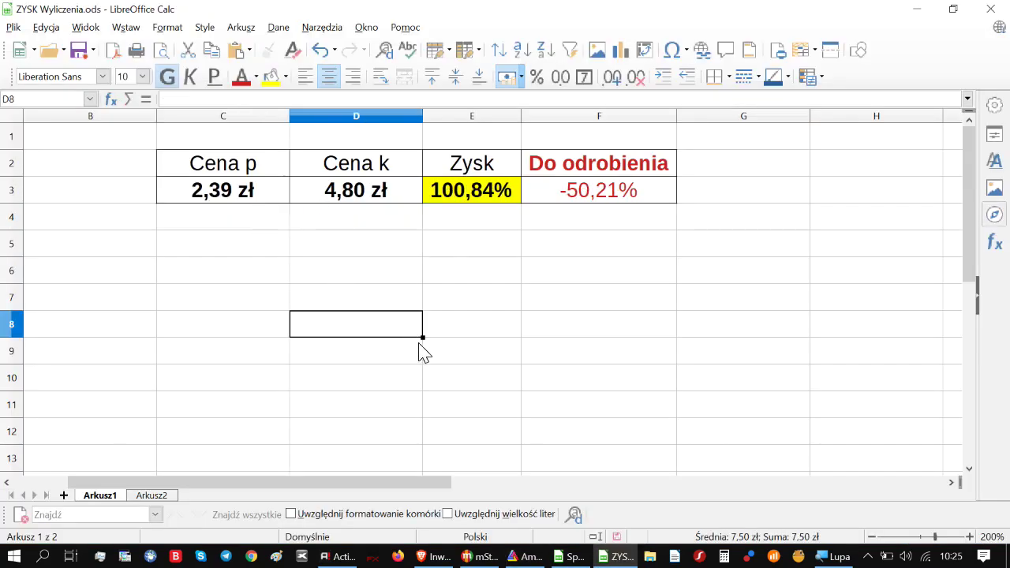
Step: Read the 31.10.2019 REDDEV candle's low in AmiBroker, and enter 1 as Cena k in cell D3 of ZYSK Wyliczenia.ods in LibreOffice Calc
{"action": "left_click", "coordinate": [521, 556]}
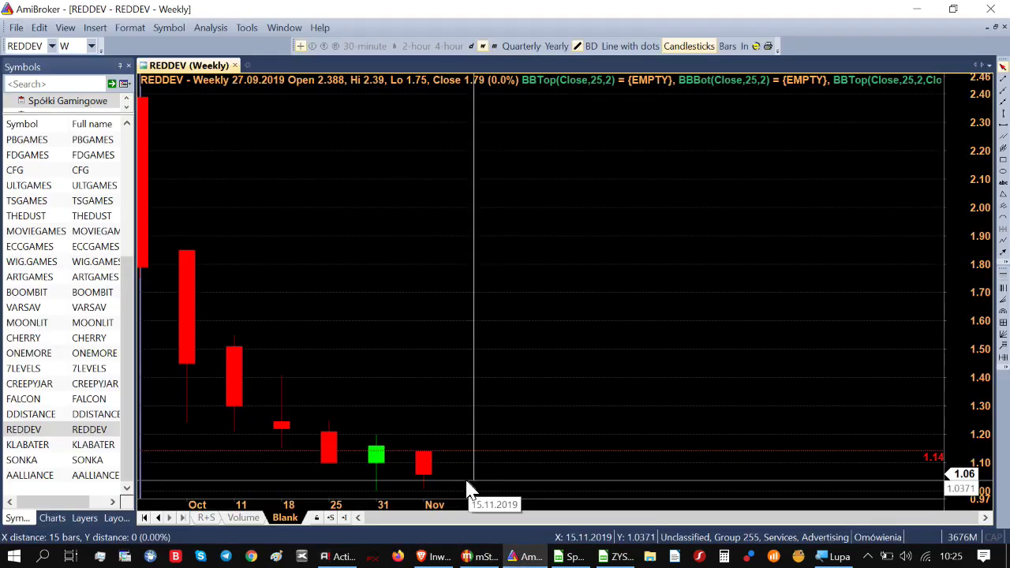
{"action": "left_click", "coordinate": [380, 457]}
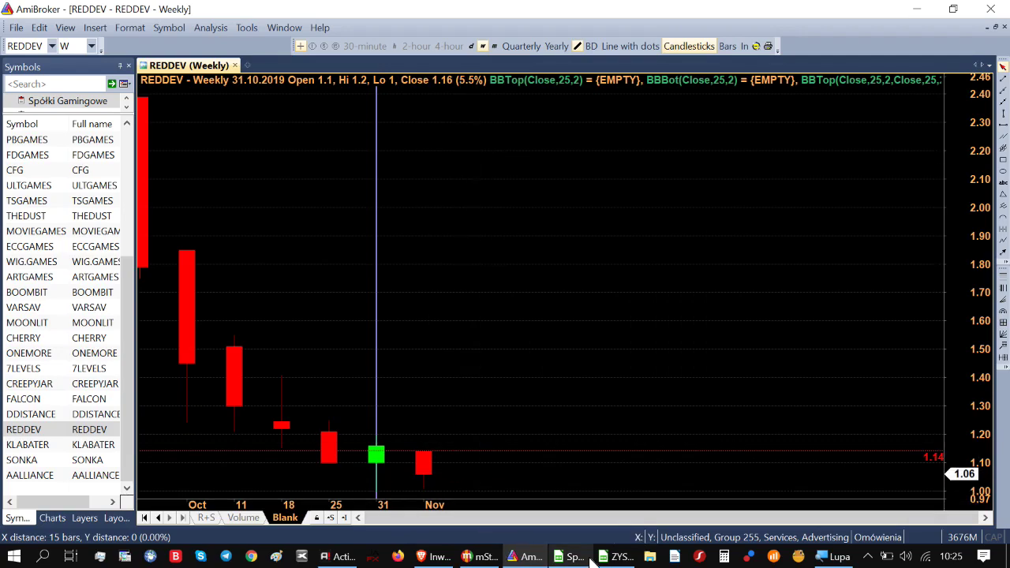
{"action": "mouse_move", "coordinate": [576, 560]}
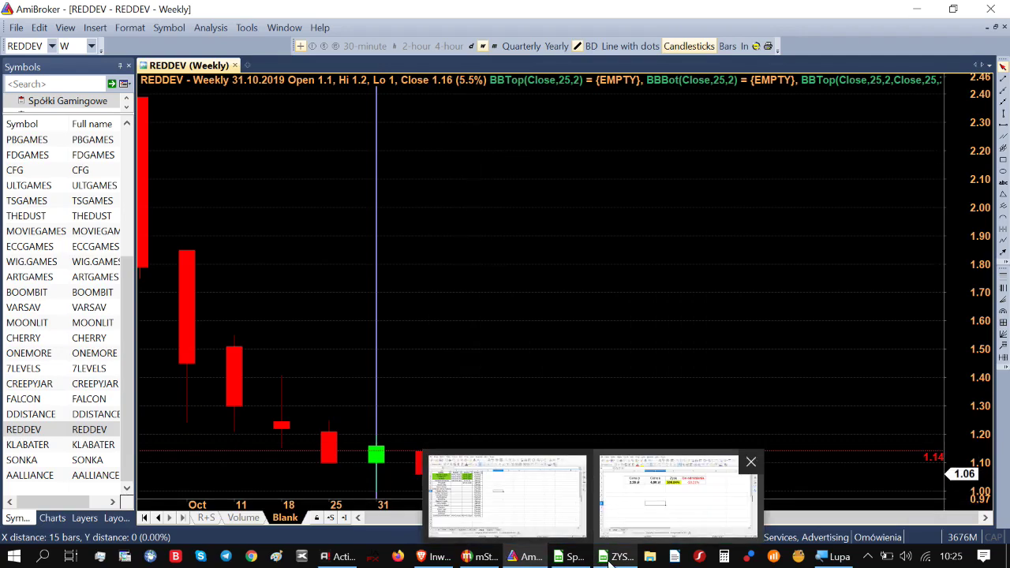
{"action": "left_click", "coordinate": [610, 562]}
{"action": "left_click", "coordinate": [355, 194]}
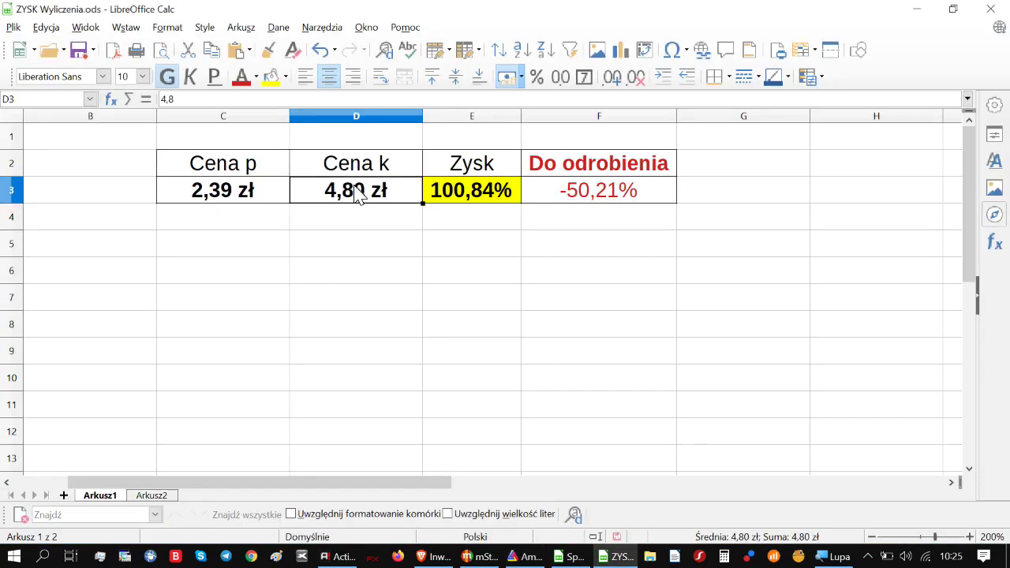
{"action": "type", "text": "1"}
{"action": "left_click", "coordinate": [384, 300]}
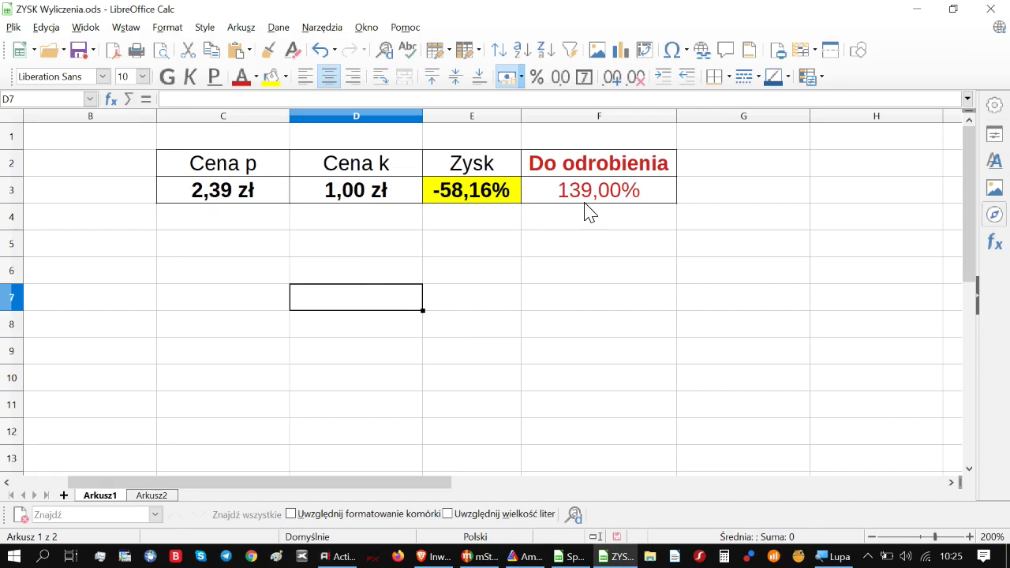
{"action": "left_click", "coordinate": [631, 201]}
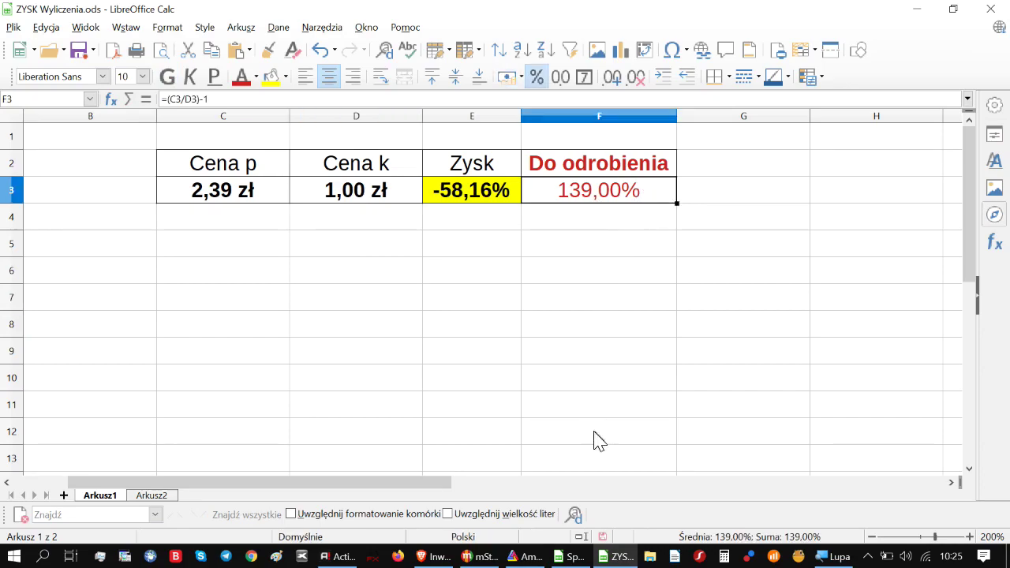
Step: Switch back to AmiBroker and examine the recent candles on the DDISTANCE weekly chart
{"action": "left_click", "coordinate": [574, 559]}
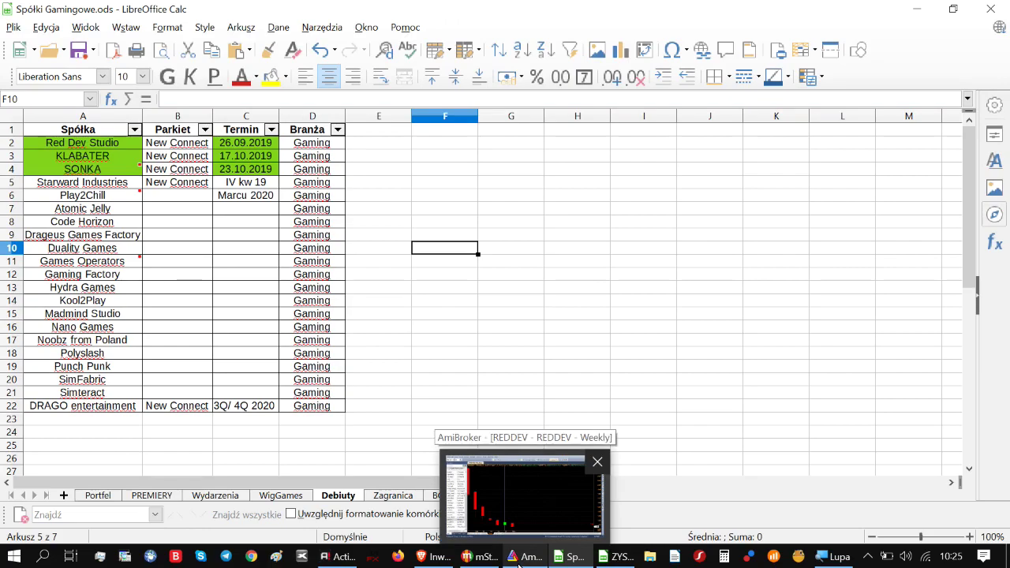
{"action": "left_click", "coordinate": [527, 562]}
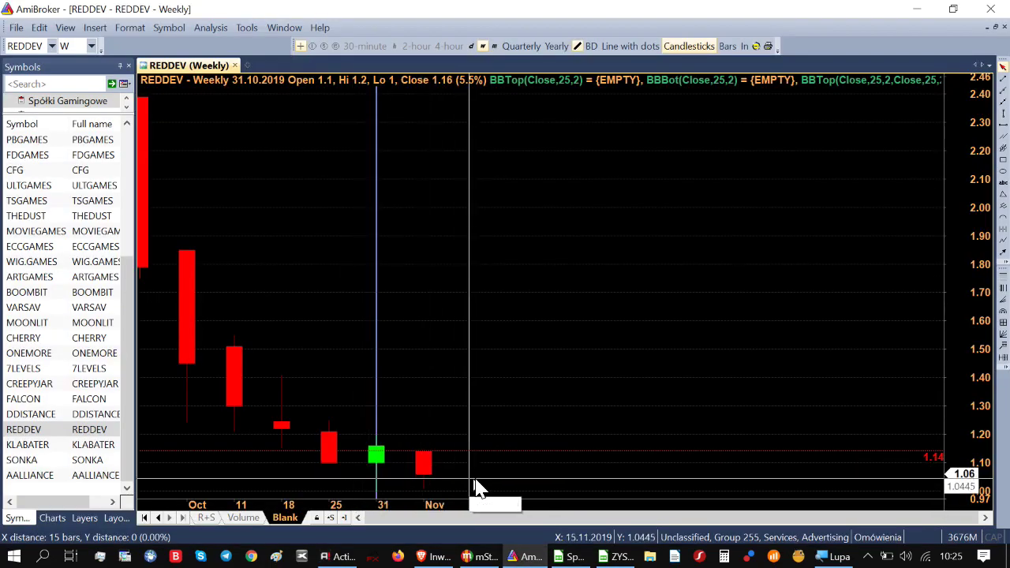
{"action": "left_click", "coordinate": [94, 415]}
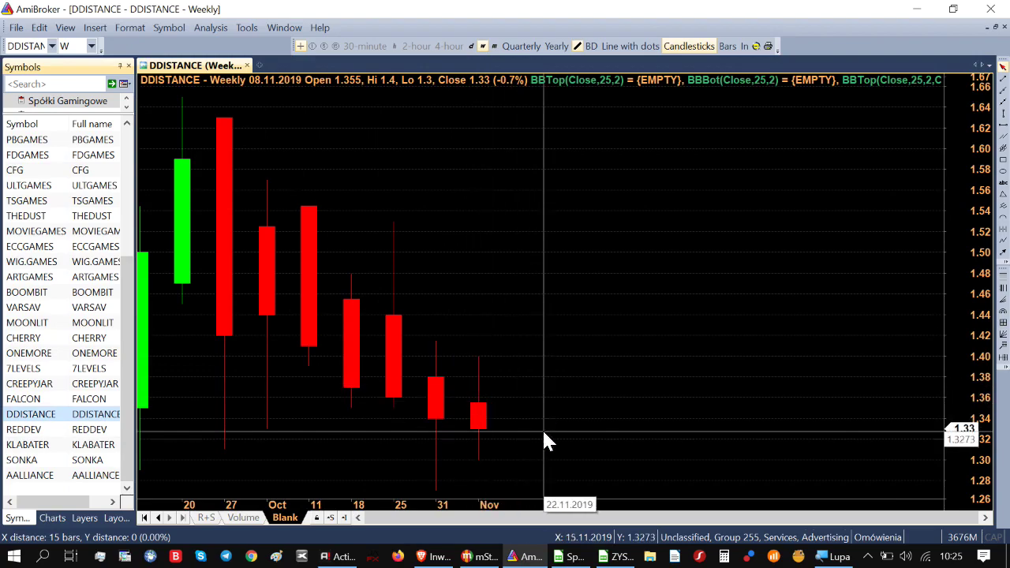
{"action": "mouse_move", "coordinate": [557, 427]}
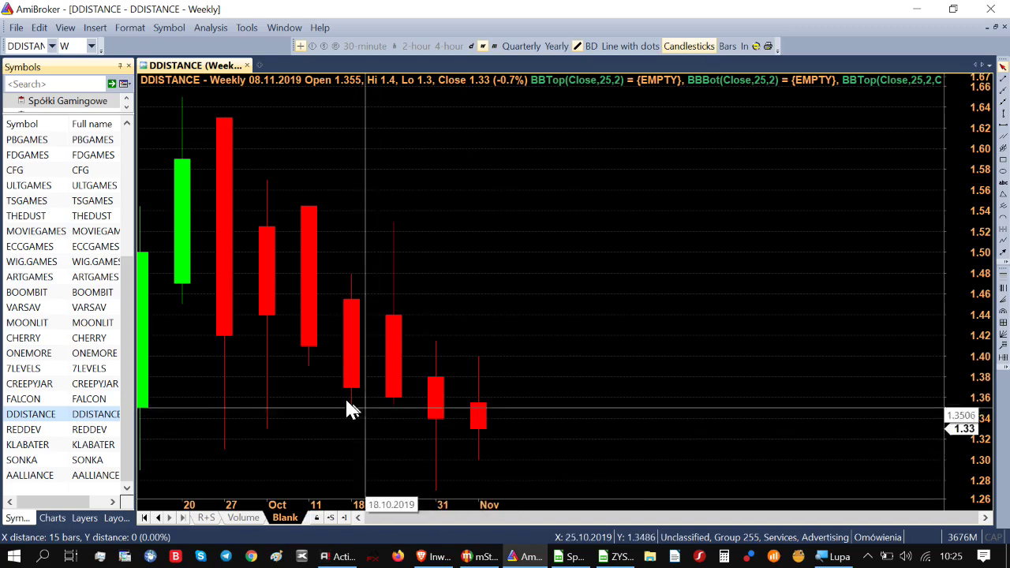
{"action": "mouse_move", "coordinate": [416, 400]}
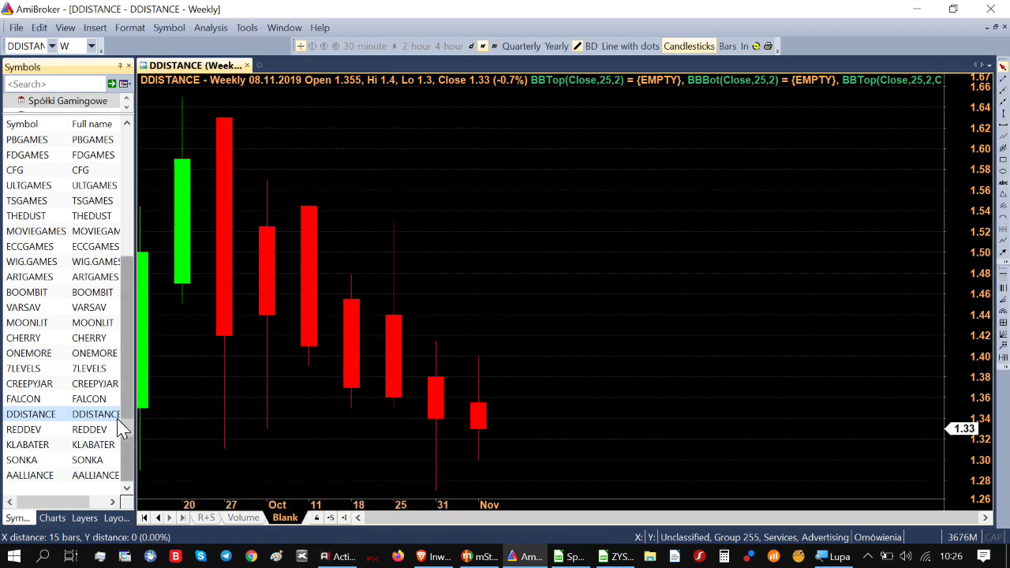
{"action": "mouse_move", "coordinate": [358, 425]}
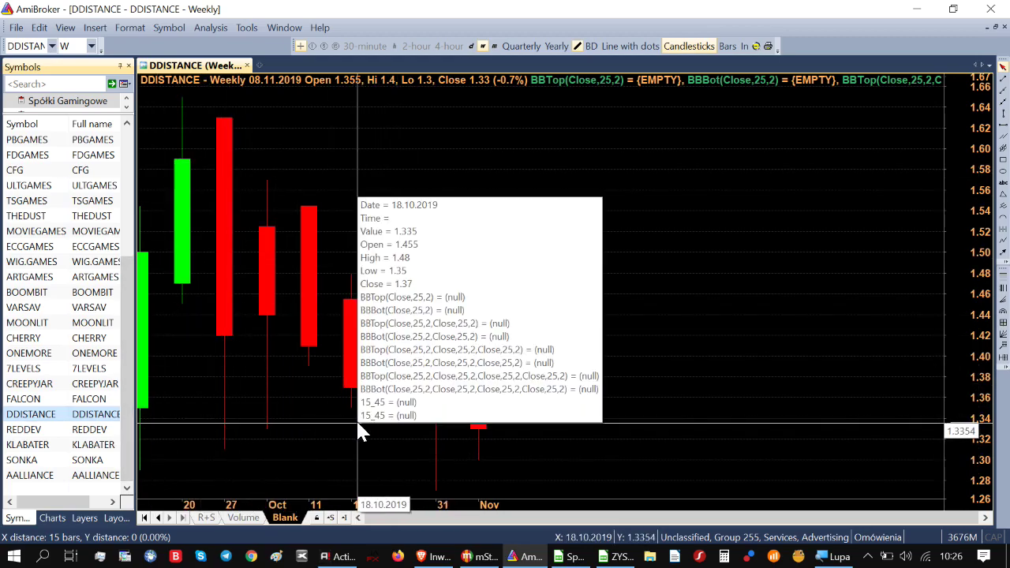
Step: Open the FALCON weekly chart and compare its line-with-dots display with its candlestick display
{"action": "left_click", "coordinate": [88, 401]}
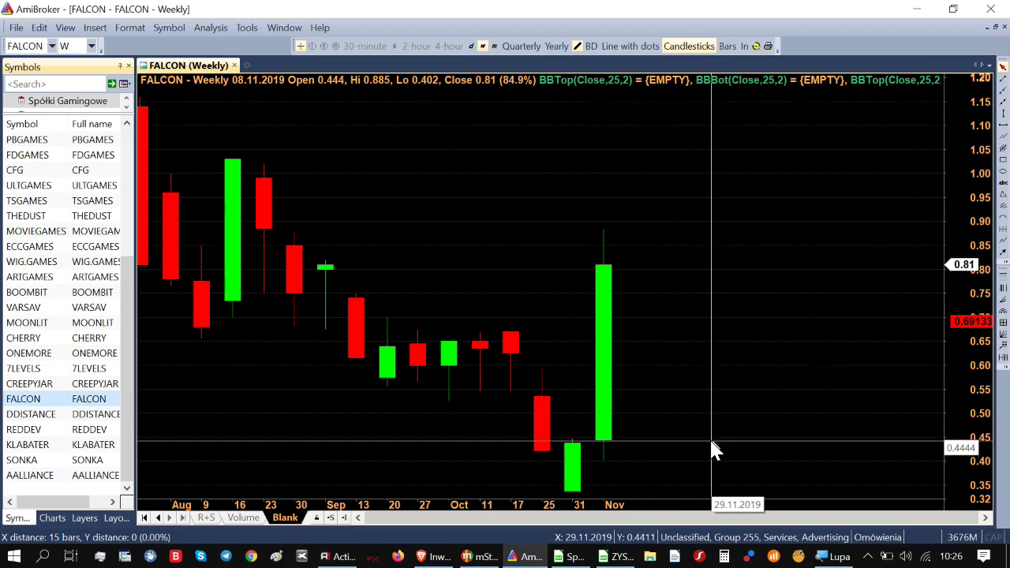
{"action": "mouse_move", "coordinate": [718, 439]}
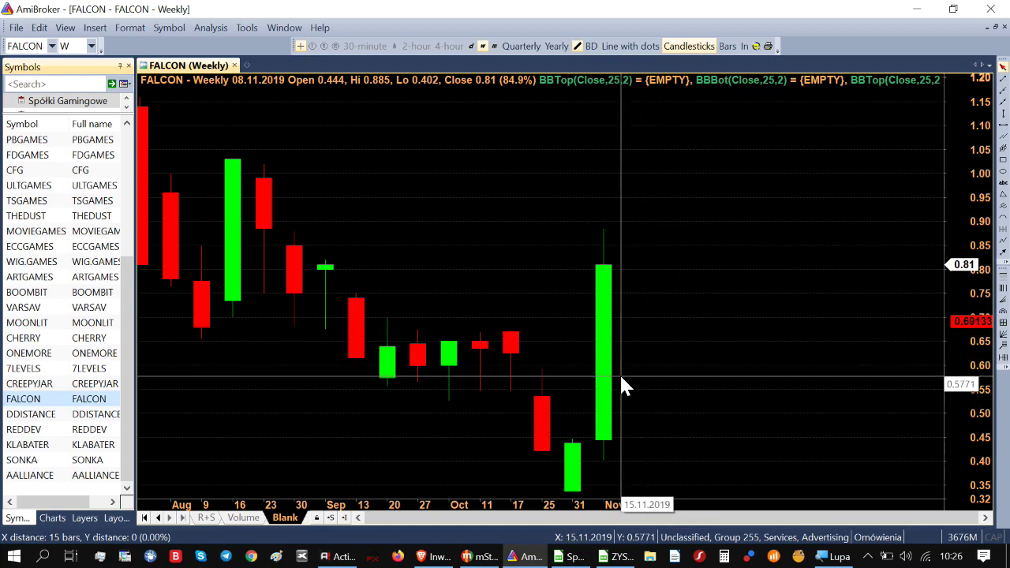
{"action": "key", "text": "ctrl+l"}
{"action": "mouse_move", "coordinate": [632, 384]}
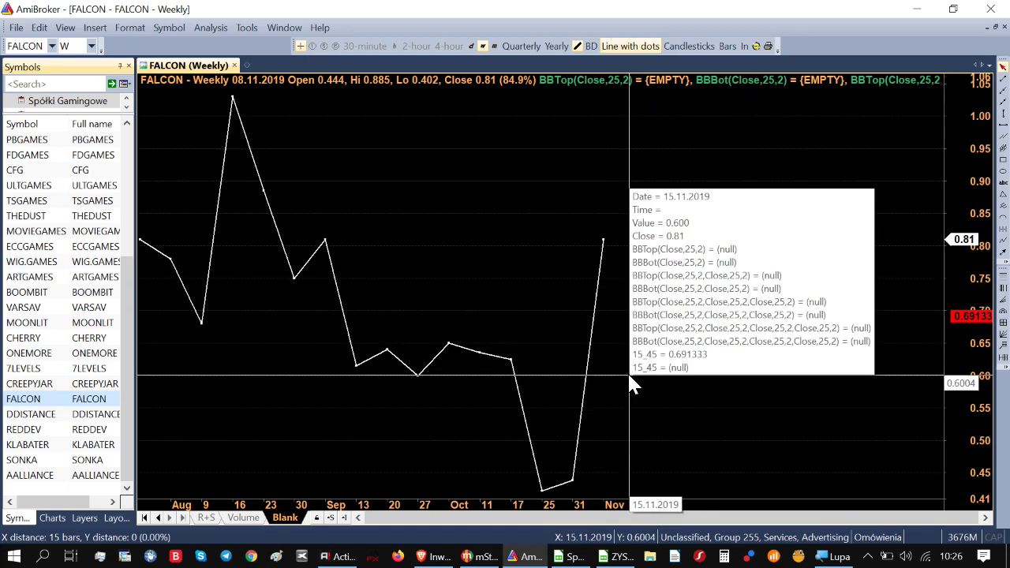
{"action": "mouse_move", "coordinate": [661, 350]}
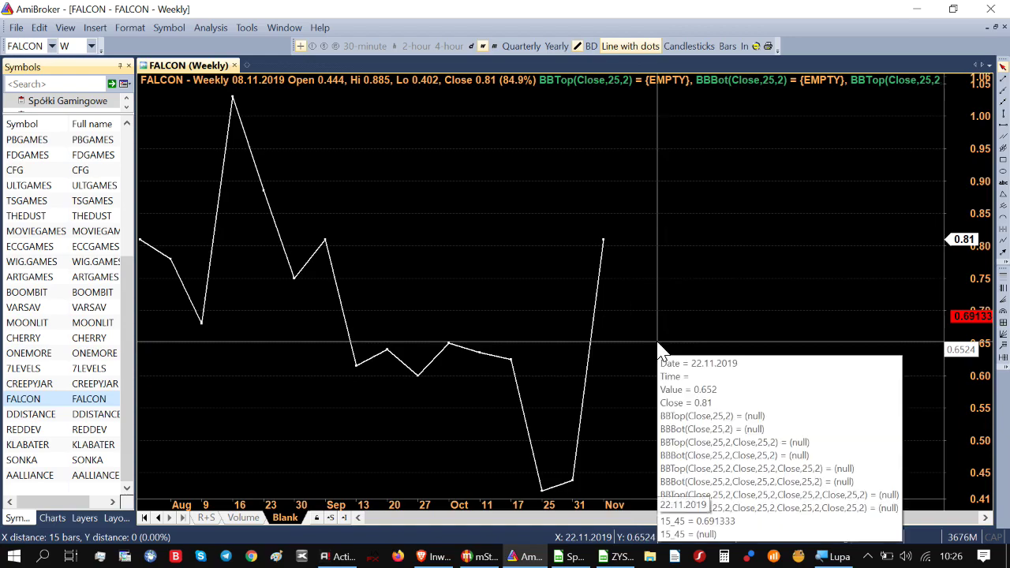
{"action": "key", "text": "ctrl+l"}
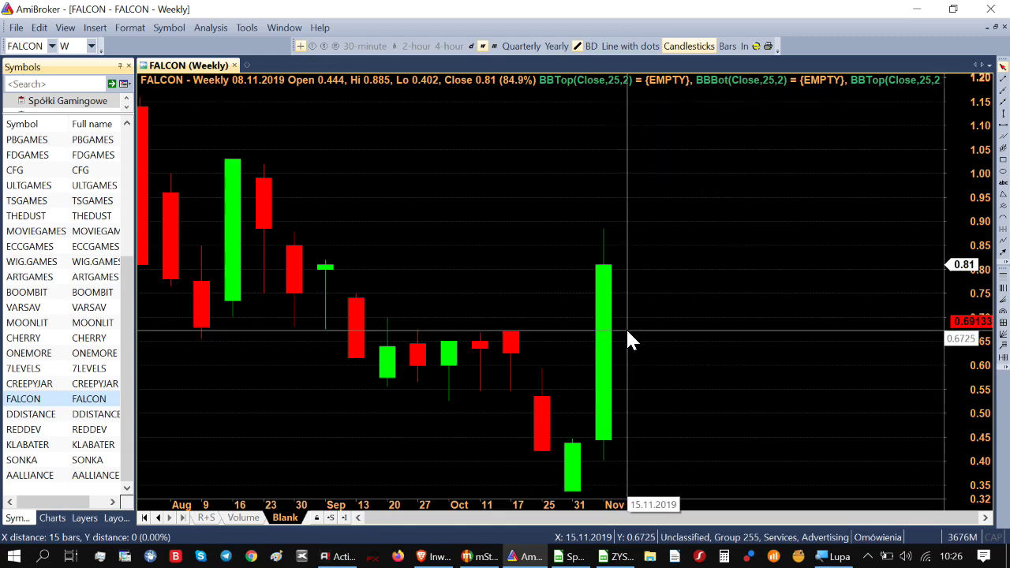
{"action": "mouse_move", "coordinate": [628, 332]}
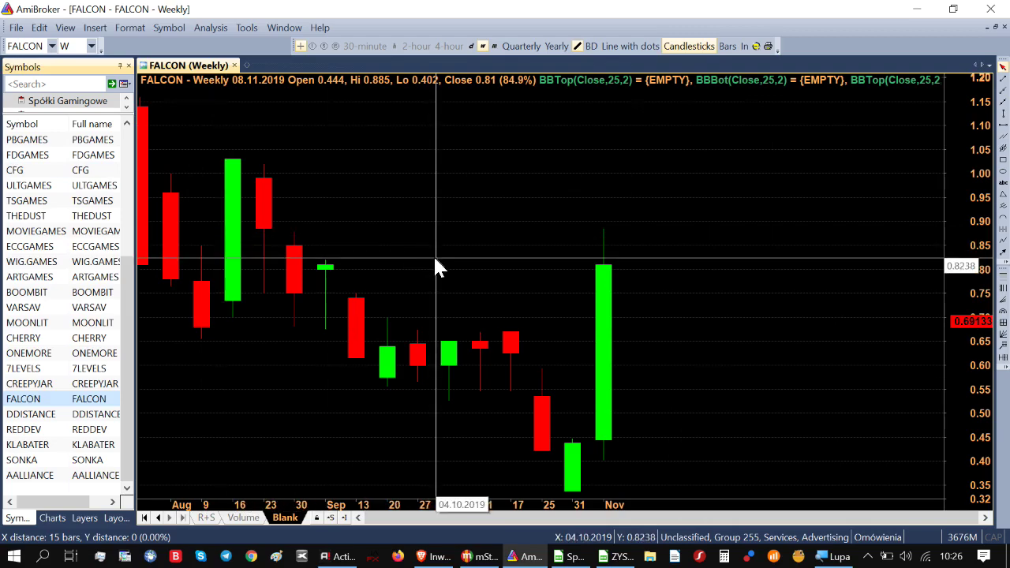
{"action": "mouse_move", "coordinate": [376, 345]}
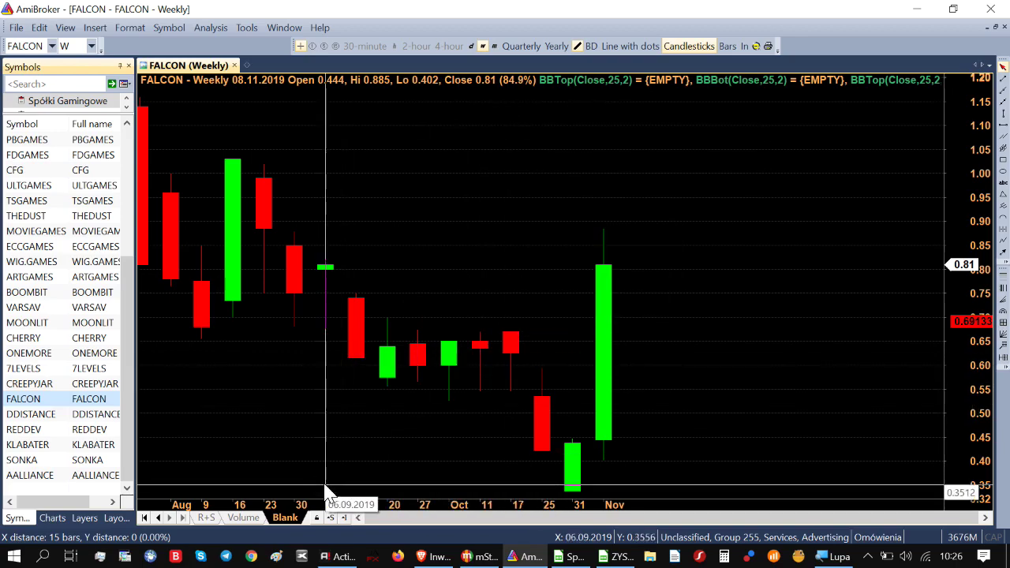
Step: Check the FALCON trading volume for the latest week on the Volume sheet, and return to the Blank chart sheet
{"action": "left_click", "coordinate": [254, 517]}
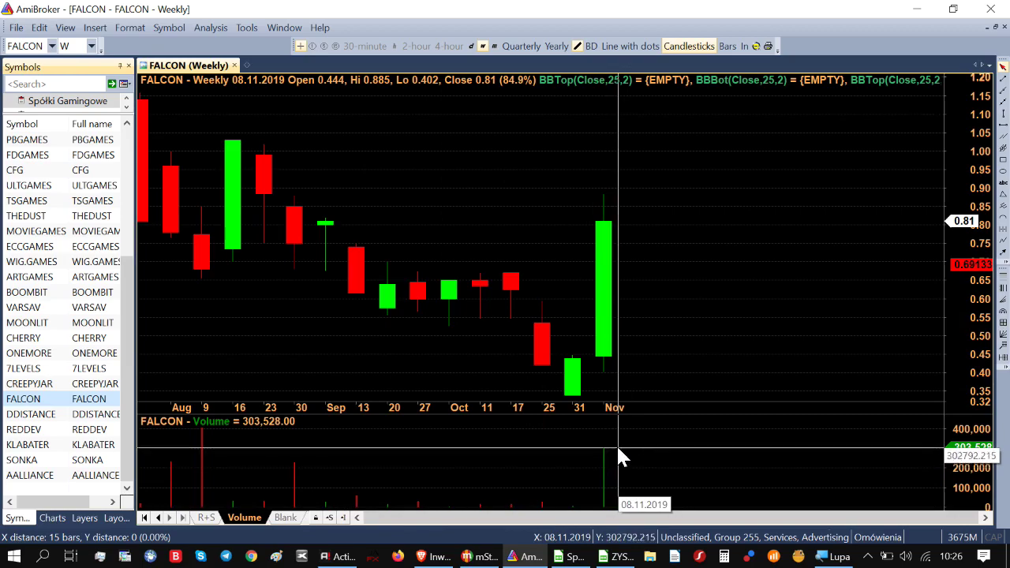
{"action": "left_click", "coordinate": [286, 515]}
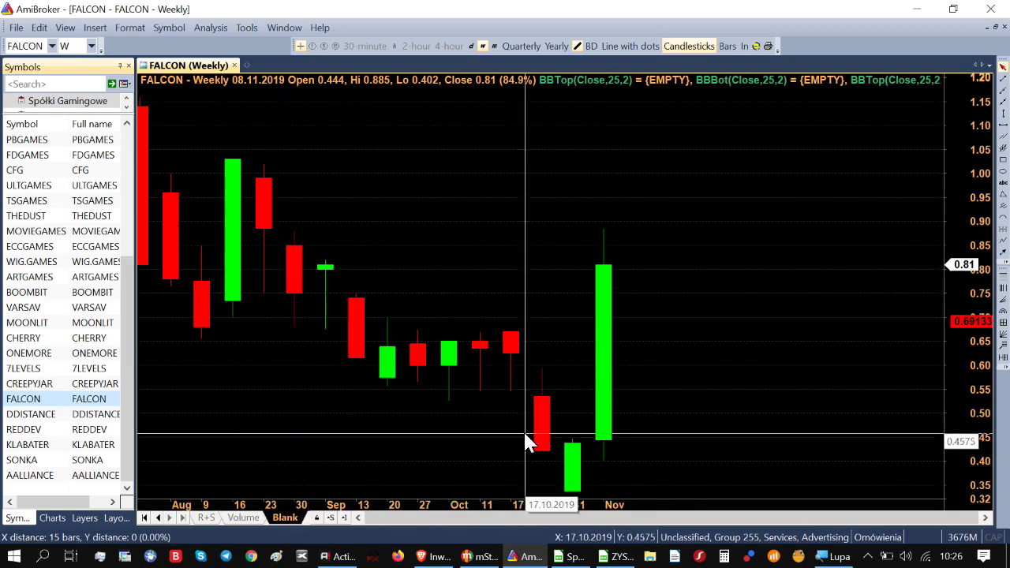
{"action": "mouse_move", "coordinate": [620, 409]}
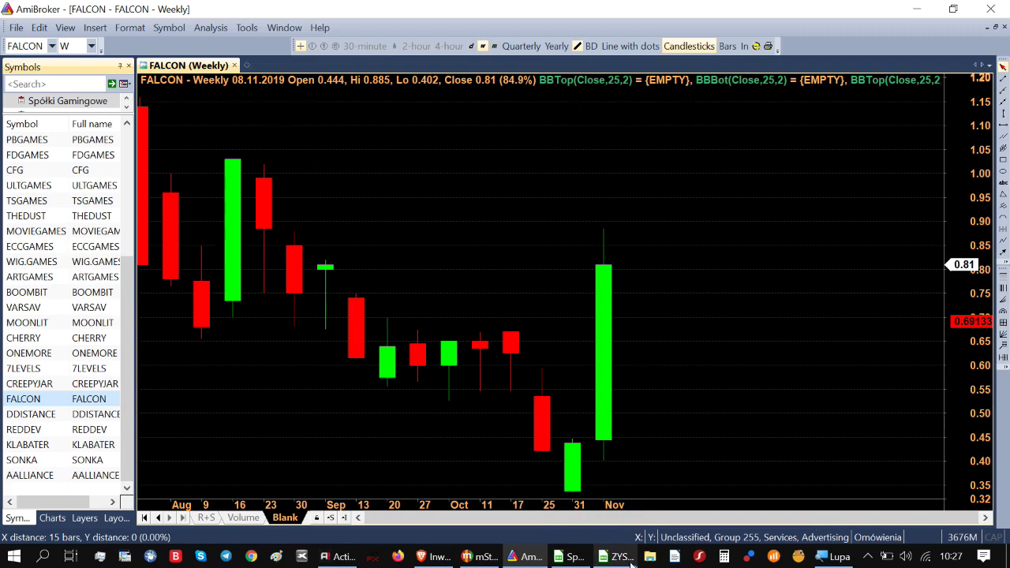
Step: Switch to Spółki Gamingowe.ods in LibreOffice Calc and show the PREMIERY sheet
{"action": "mouse_move", "coordinate": [575, 558]}
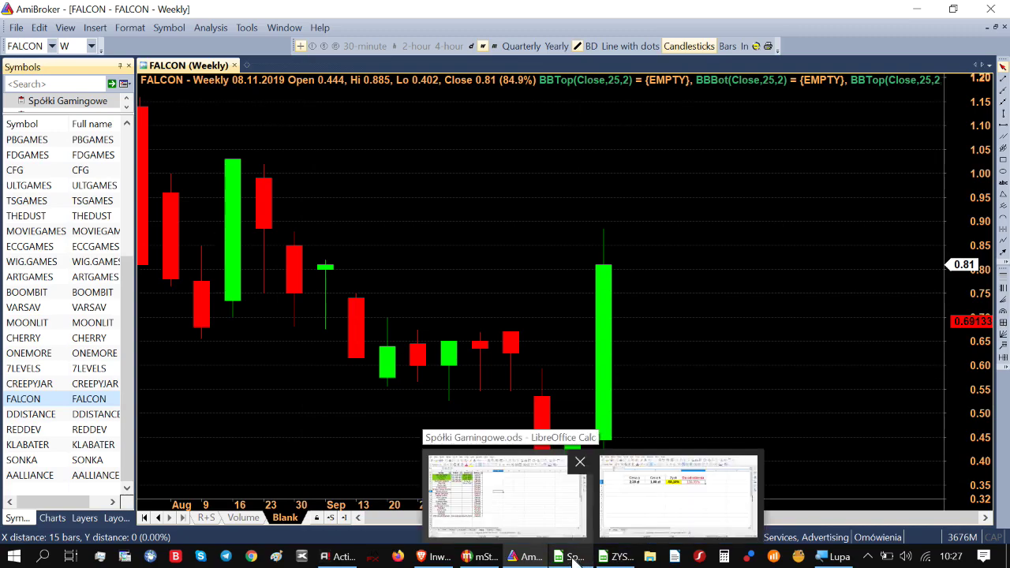
{"action": "left_click", "coordinate": [505, 493]}
{"action": "left_click", "coordinate": [150, 495]}
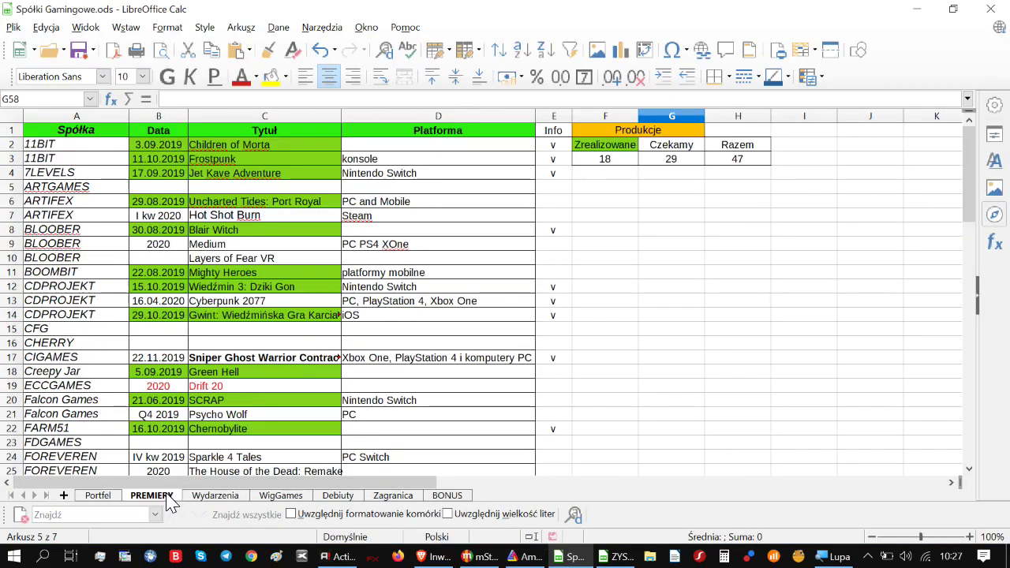
Step: Check the Cyberpunk 2077 entry and the counts of released and awaited productions on the PREMIERY sheet
{"action": "left_click", "coordinate": [269, 302]}
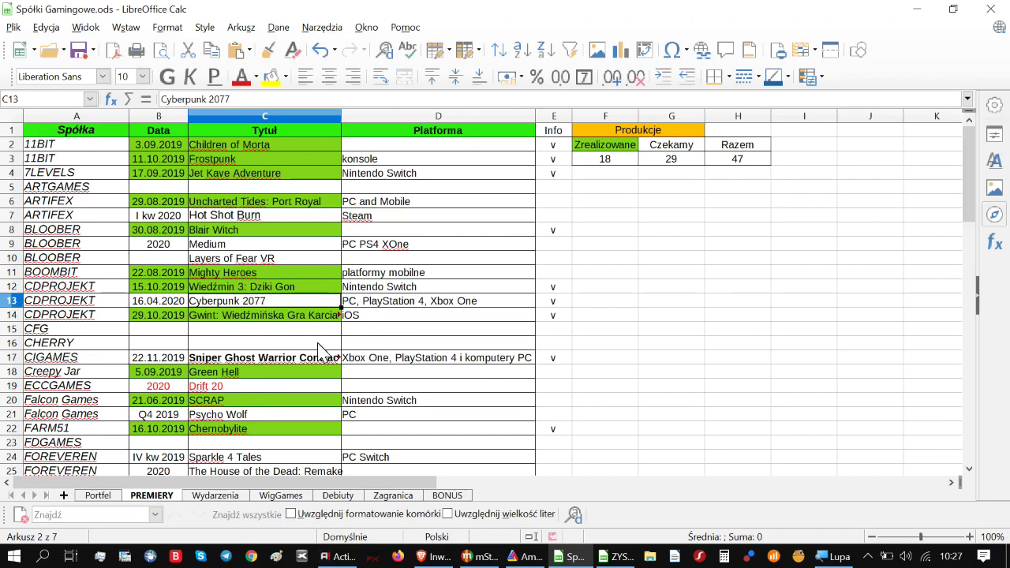
{"action": "left_click", "coordinate": [610, 161]}
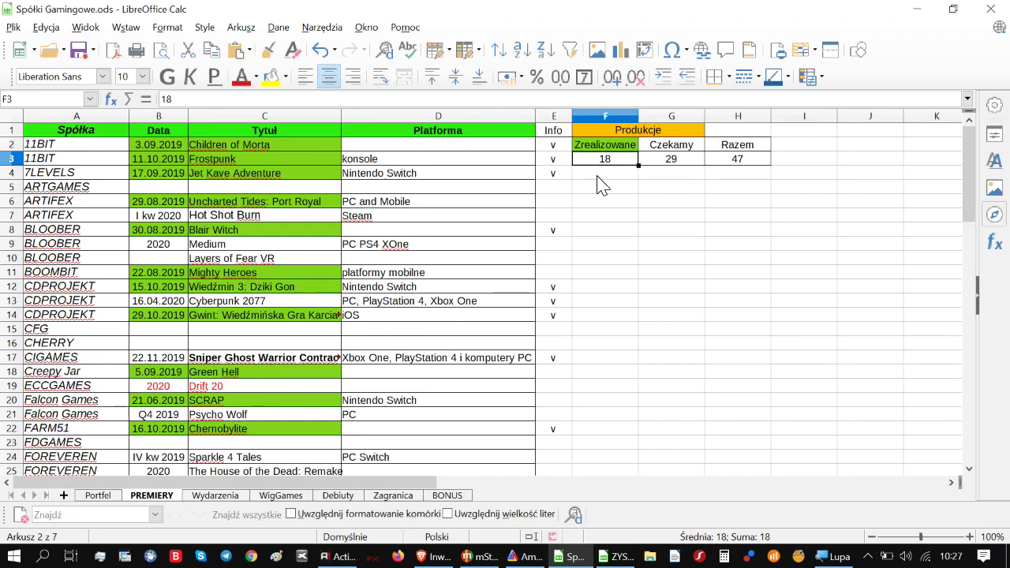
{"action": "left_click", "coordinate": [682, 159]}
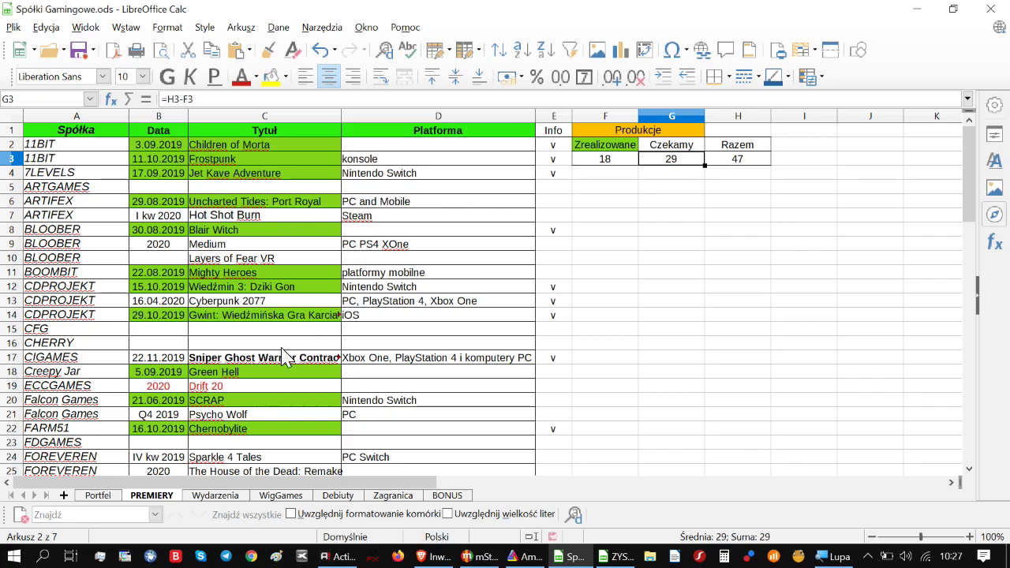
Step: Check the Falcon Games premieres SCRAP and Psycho Wolf, including the platform listed for Psycho Wolf
{"action": "left_click", "coordinate": [221, 403]}
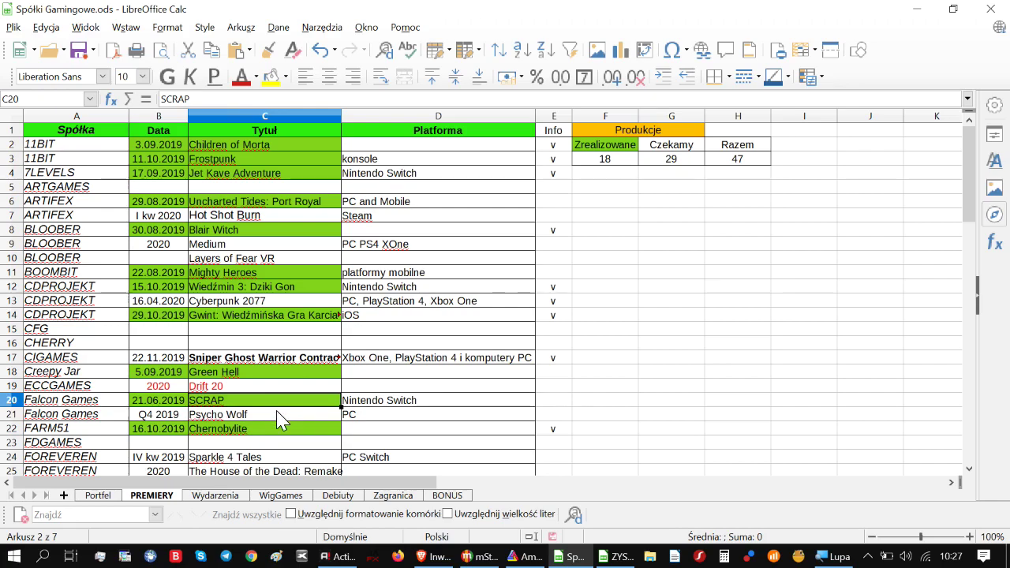
{"action": "left_click", "coordinate": [282, 417]}
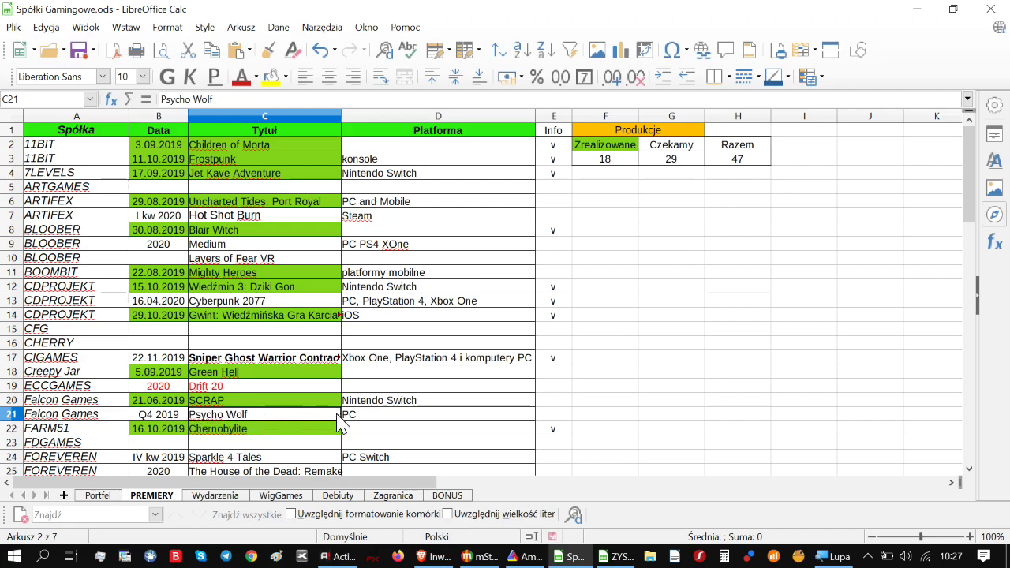
{"action": "left_click", "coordinate": [355, 416]}
{"action": "left_click", "coordinate": [290, 418]}
Step: Review the remaining game premieres in the list, from Psycho Wolf down to 911 Operator, comparing dates and titles
{"action": "scroll", "coordinate": [252, 429], "scroll_direction": "down", "scroll_amount": 1}
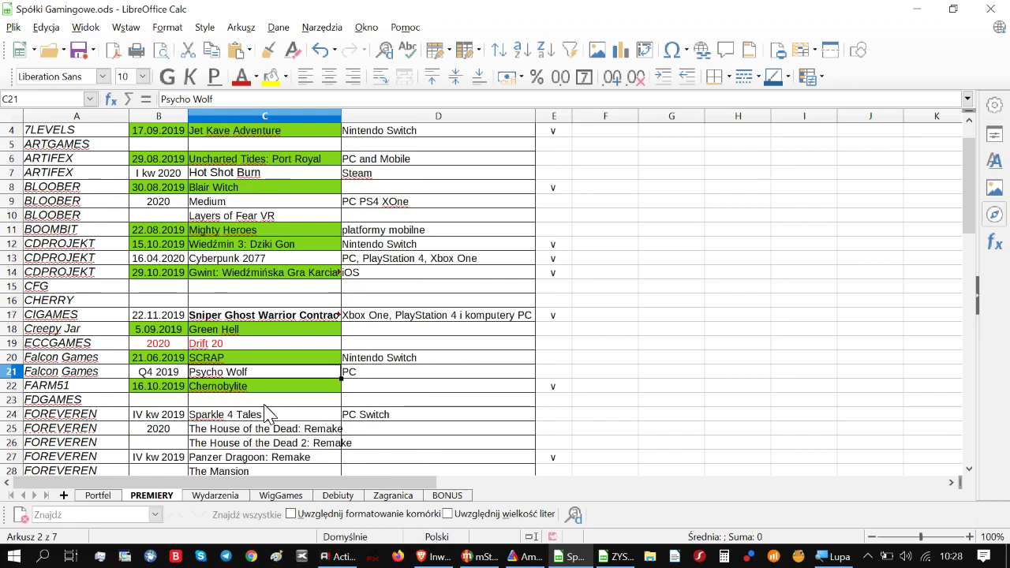
{"action": "scroll", "coordinate": [266, 413], "scroll_direction": "down", "scroll_amount": 1}
{"action": "scroll", "coordinate": [266, 412], "scroll_direction": "down", "scroll_amount": 1}
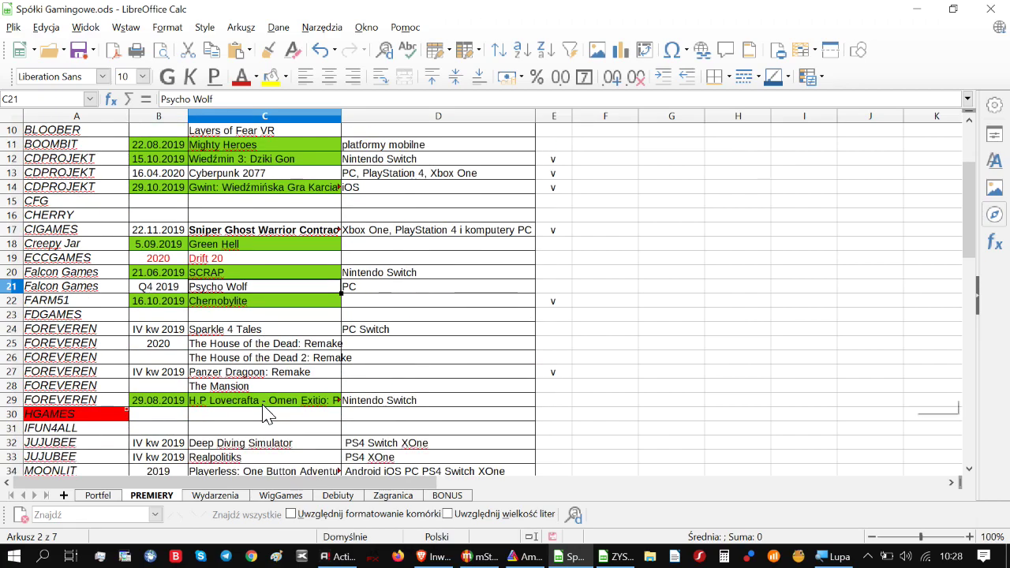
{"action": "scroll", "coordinate": [259, 373], "scroll_direction": "down", "scroll_amount": 1}
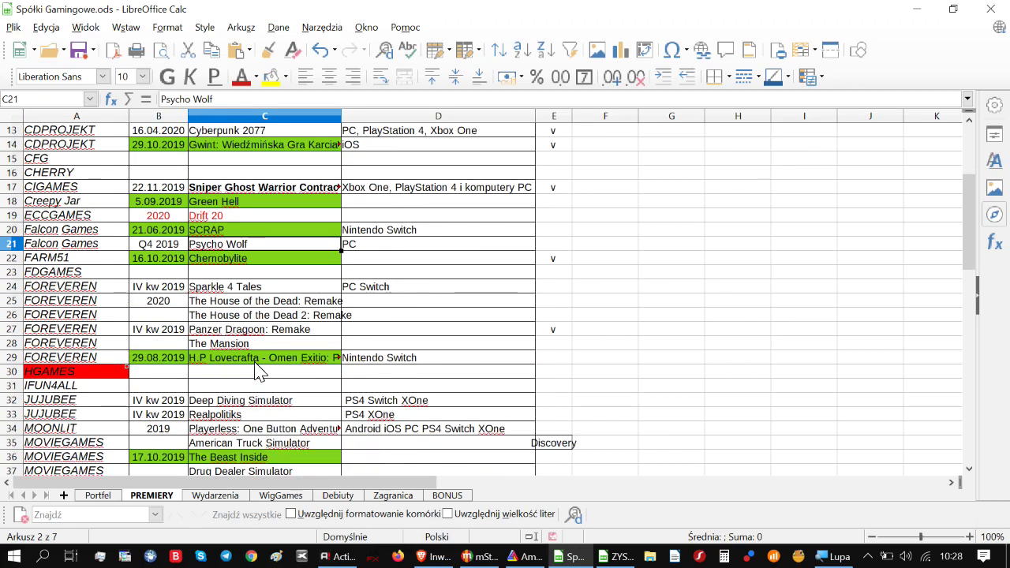
{"action": "scroll", "coordinate": [260, 373], "scroll_direction": "down", "scroll_amount": 1}
{"action": "scroll", "coordinate": [260, 373], "scroll_direction": "down", "scroll_amount": 1}
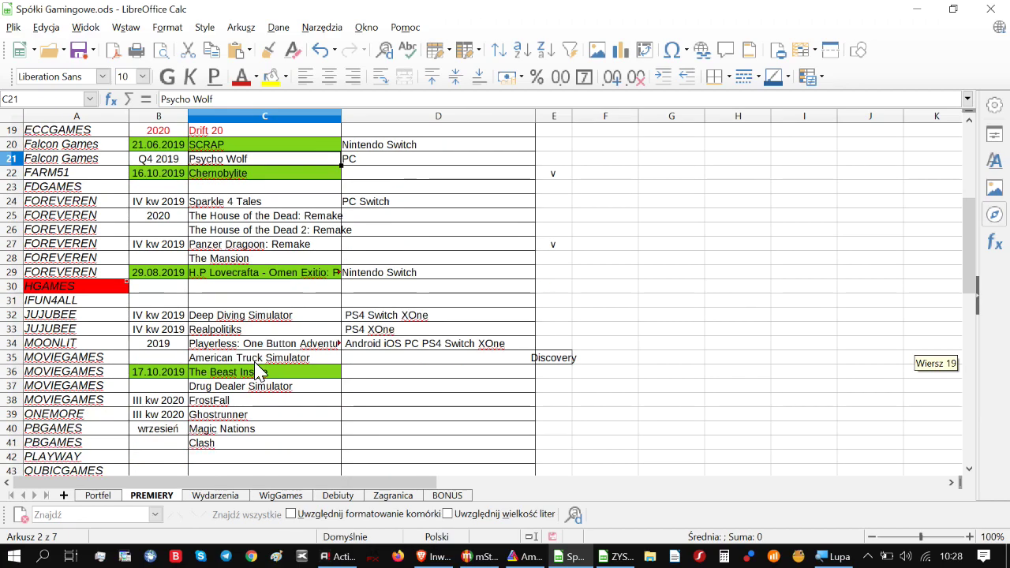
{"action": "scroll", "coordinate": [252, 373], "scroll_direction": "down", "scroll_amount": 1}
{"action": "scroll", "coordinate": [252, 373], "scroll_direction": "down", "scroll_amount": 1}
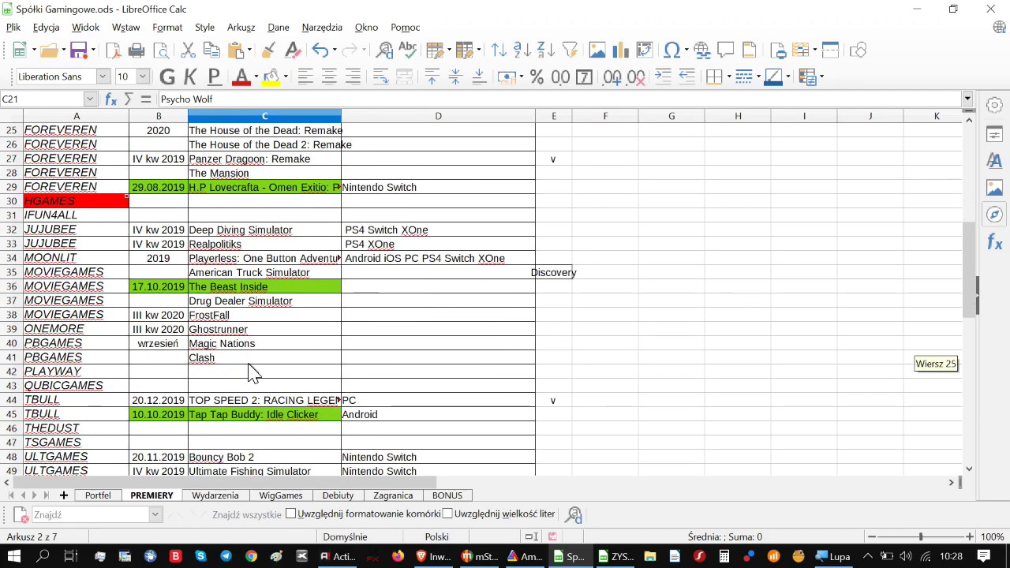
{"action": "scroll", "coordinate": [260, 368], "scroll_direction": "down", "scroll_amount": 1}
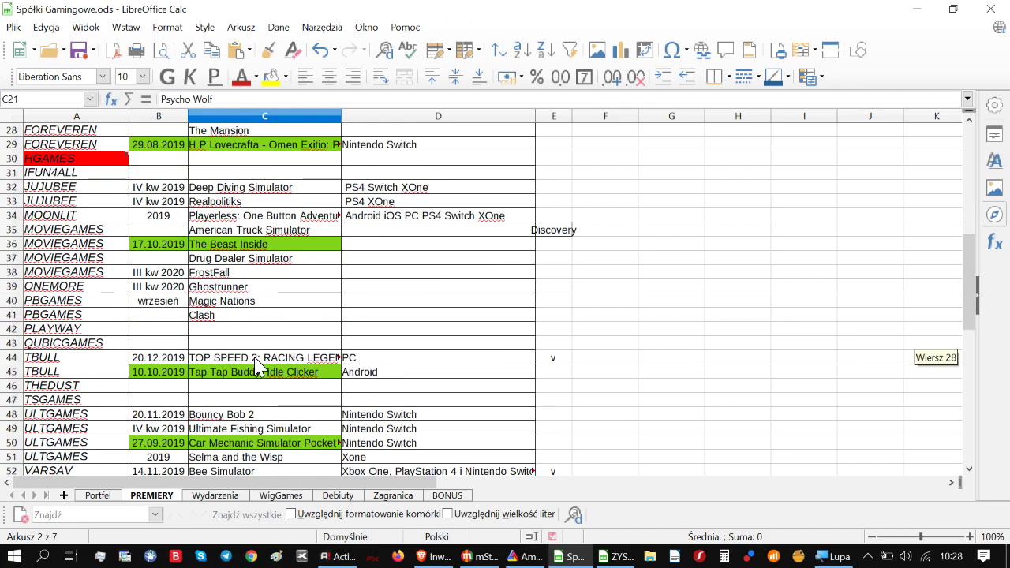
{"action": "scroll", "coordinate": [251, 375], "scroll_direction": "down", "scroll_amount": 1}
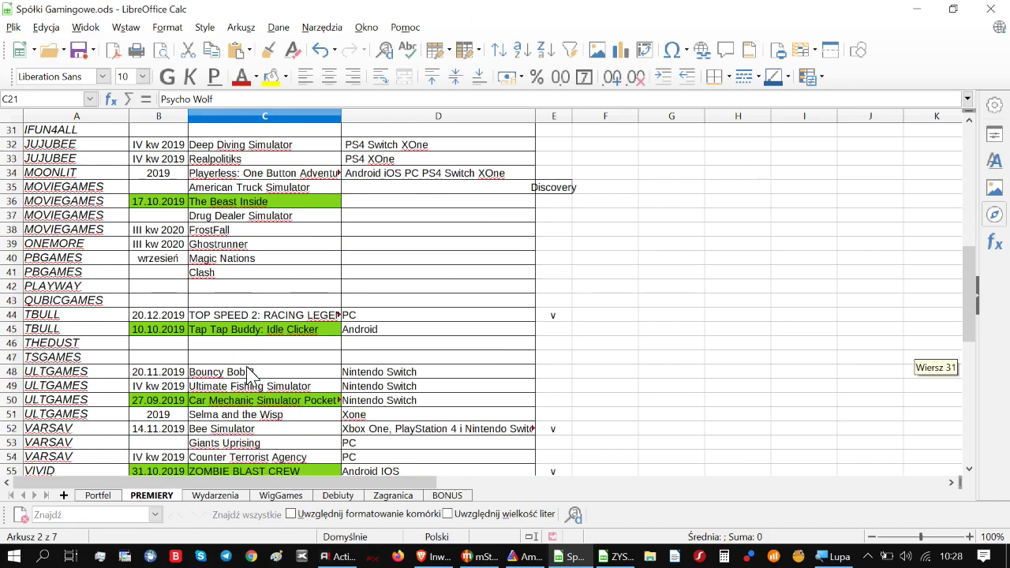
{"action": "scroll", "coordinate": [251, 375], "scroll_direction": "down", "scroll_amount": 1}
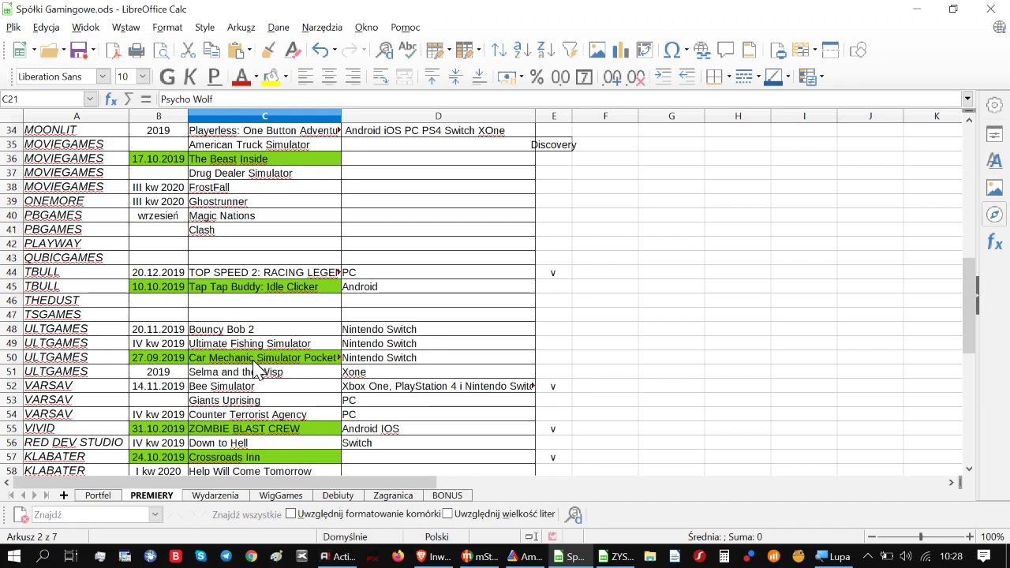
{"action": "scroll", "coordinate": [255, 371], "scroll_direction": "down", "scroll_amount": 1}
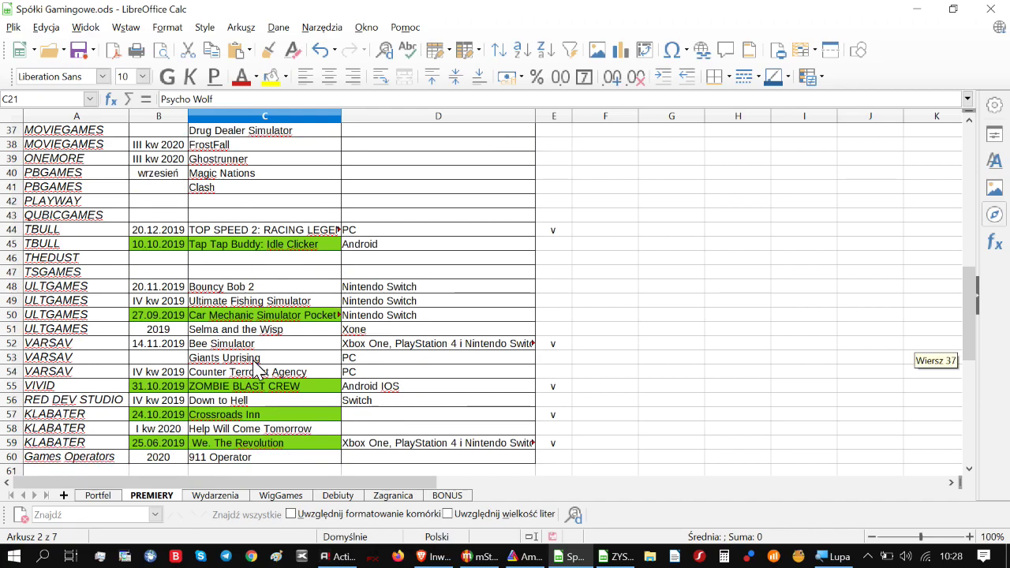
{"action": "scroll", "coordinate": [248, 404], "scroll_direction": "down", "scroll_amount": 1}
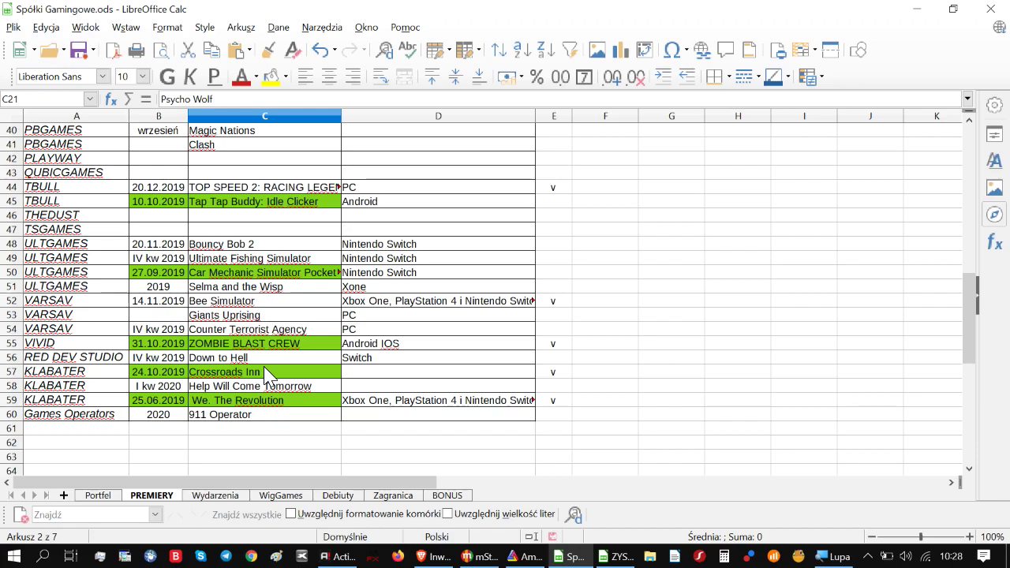
{"action": "scroll", "coordinate": [266, 373], "scroll_direction": "up", "scroll_amount": 8}
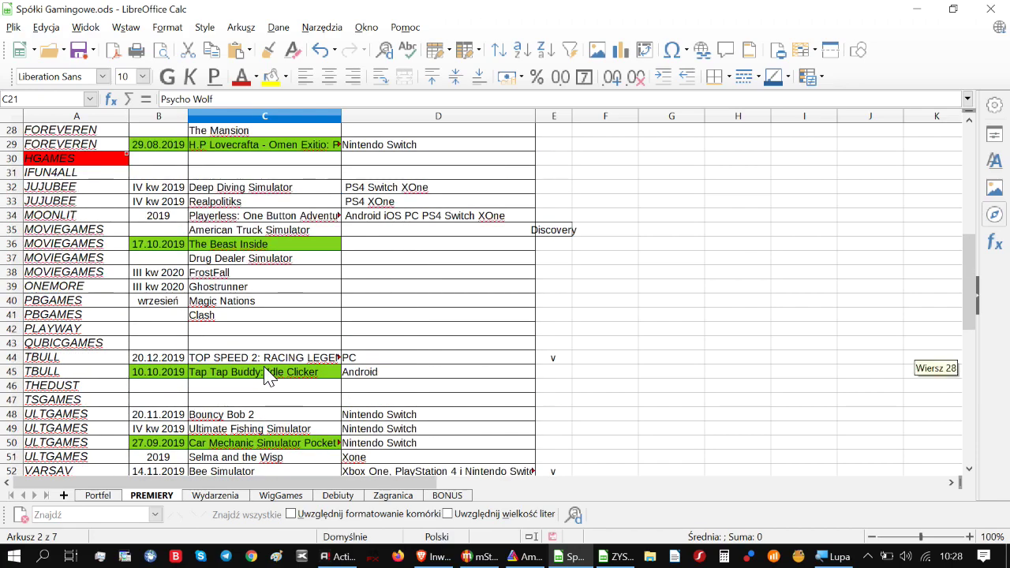
{"action": "scroll", "coordinate": [266, 373], "scroll_direction": "up", "scroll_amount": 3}
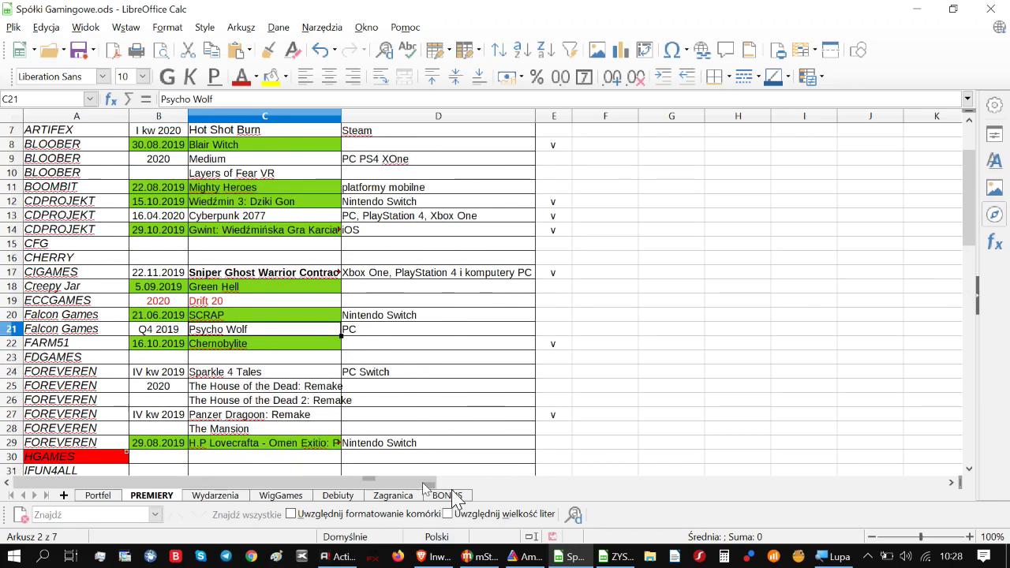
Step: Switch back to AmiBroker, open the CREEPYJAR weekly chart and examine its latest candle
{"action": "left_click", "coordinate": [532, 557]}
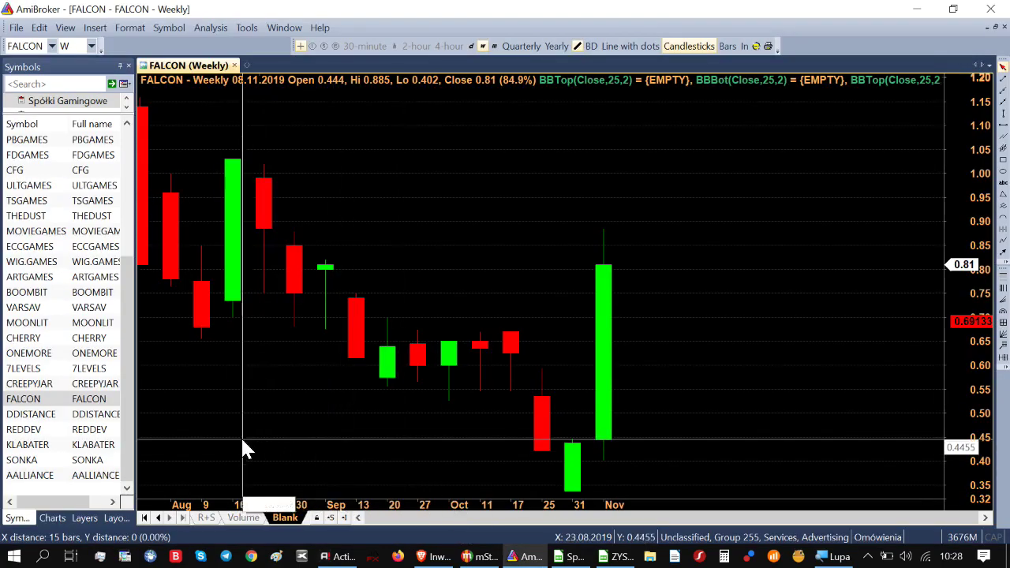
{"action": "left_click", "coordinate": [85, 386]}
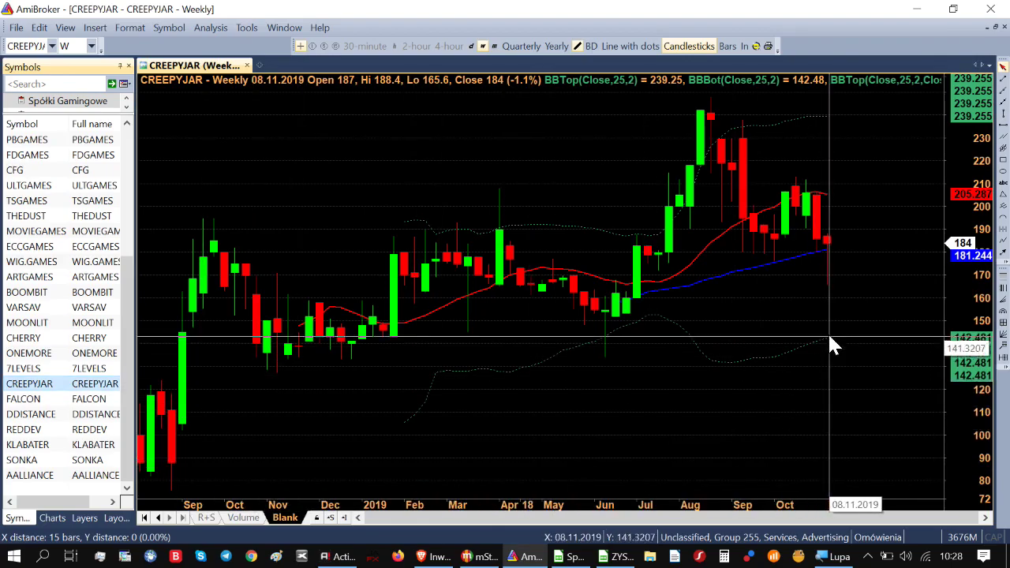
{"action": "mouse_move", "coordinate": [850, 289]}
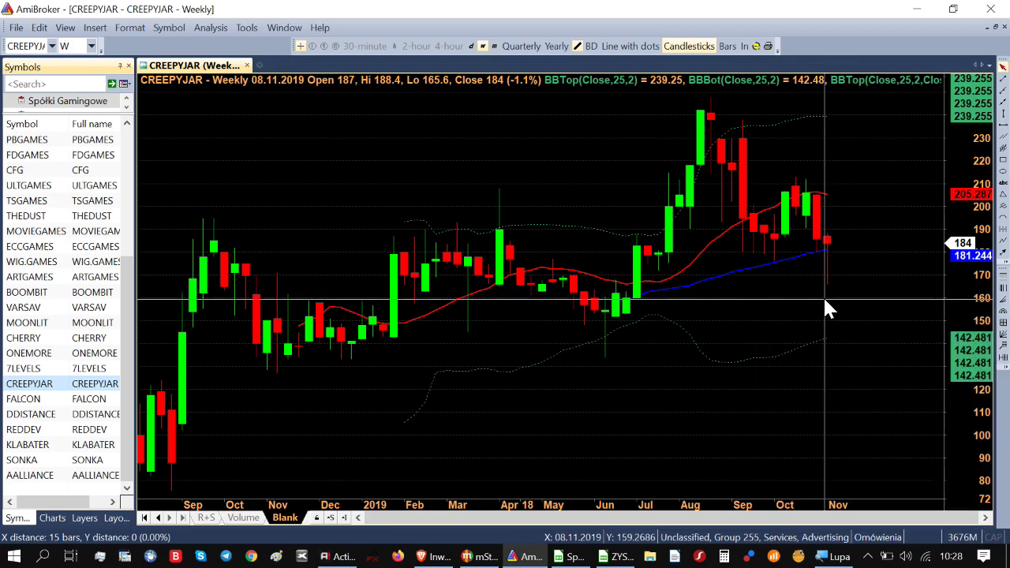
{"action": "key", "text": "ctrl+s"}
{"action": "left_click", "coordinate": [690, 435]}
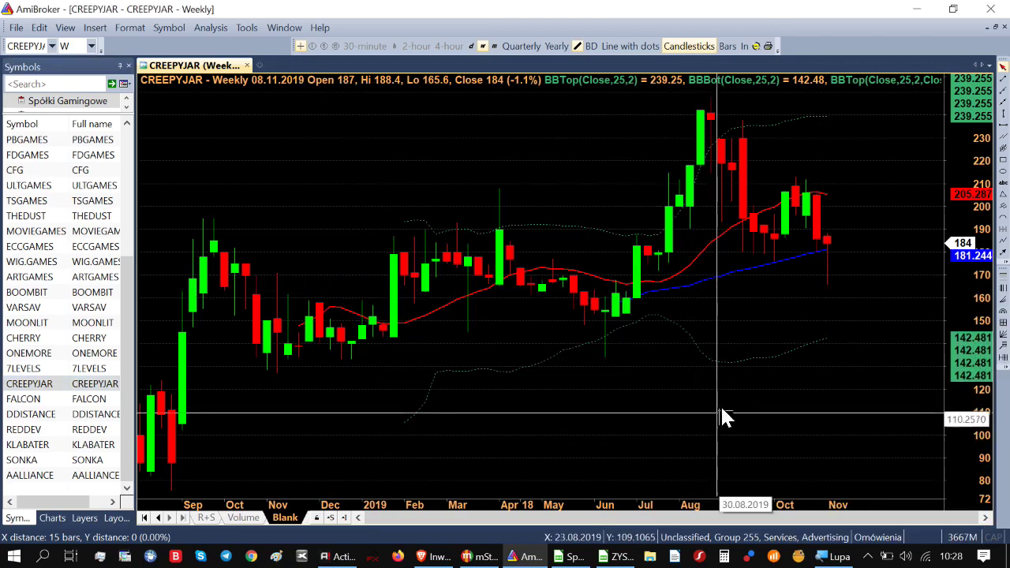
Step: Compare the CREEPYJAR line-with-dots display with its candlestick display, examining the latest week
{"action": "key", "text": "ctrl+l"}
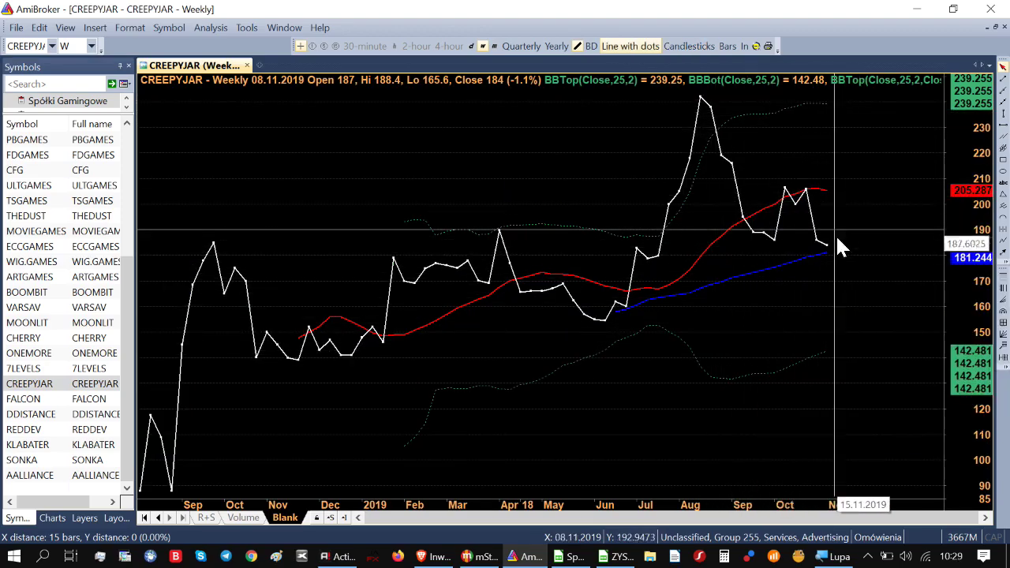
{"action": "mouse_move", "coordinate": [876, 256]}
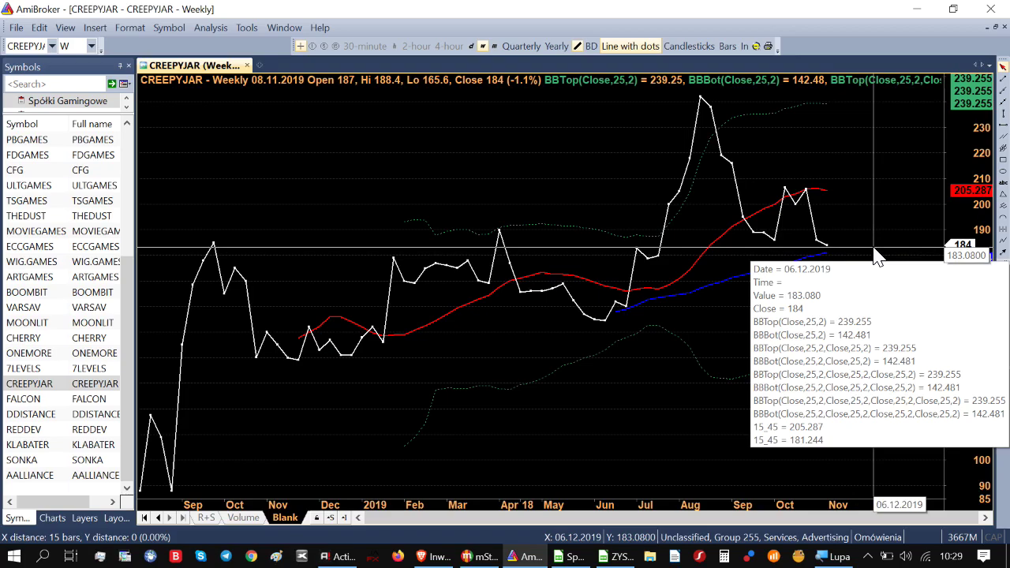
{"action": "key", "text": "ctrl+k"}
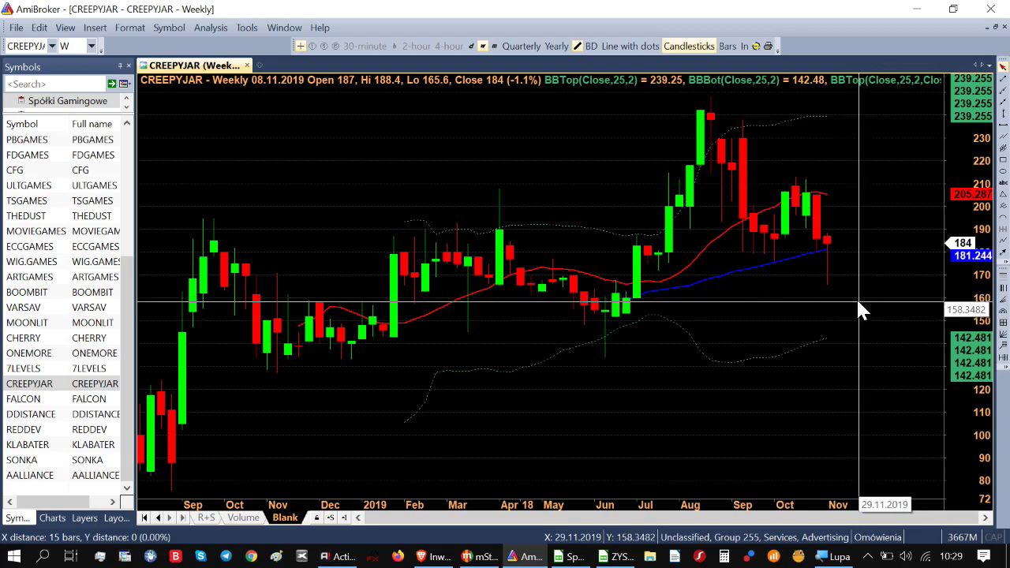
{"action": "mouse_move", "coordinate": [859, 308]}
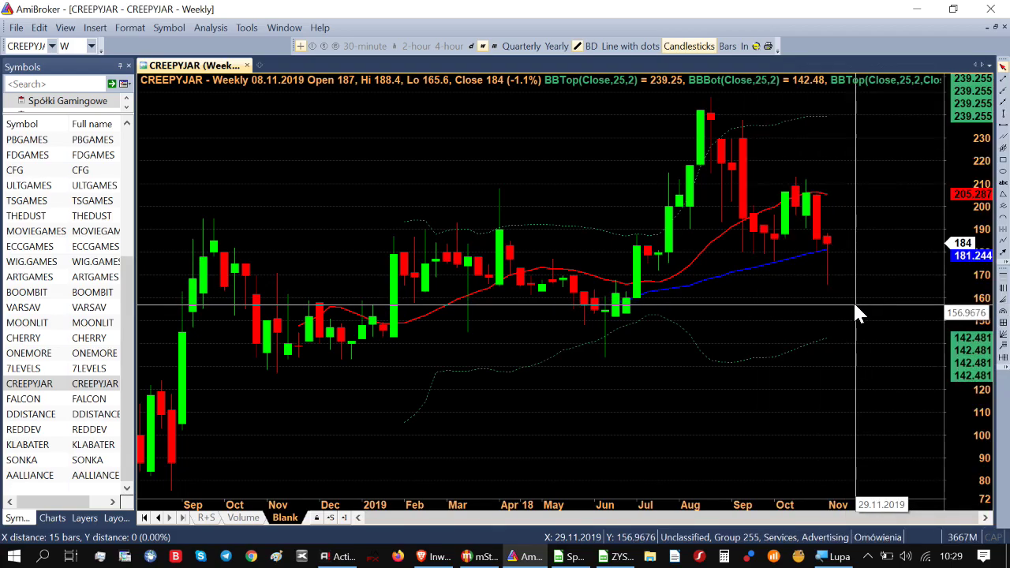
{"action": "mouse_move", "coordinate": [856, 235]}
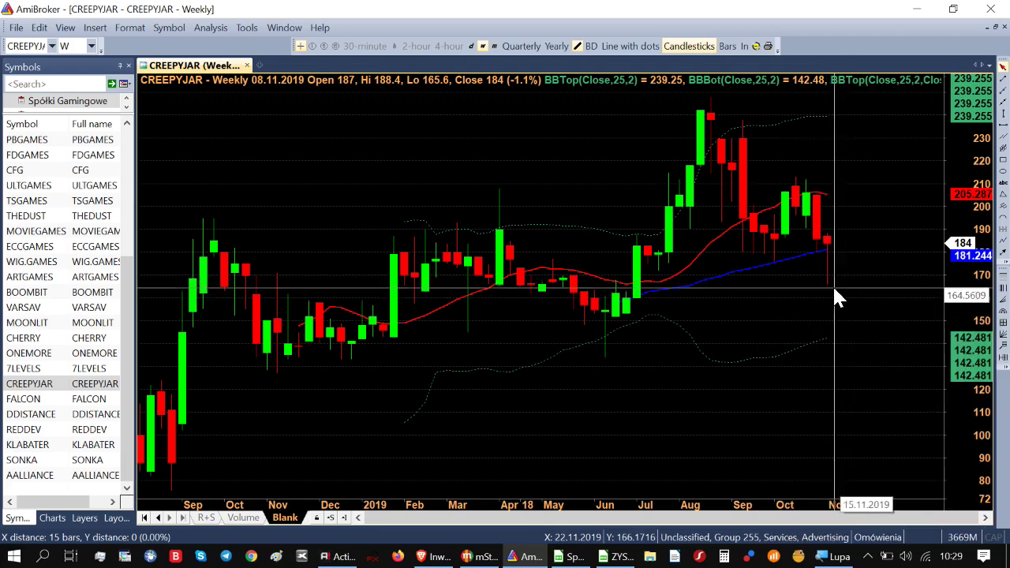
Step: Open the 7LEVELS and ONEMORE weekly charts in turn and examine their recent candles
{"action": "left_click", "coordinate": [99, 369]}
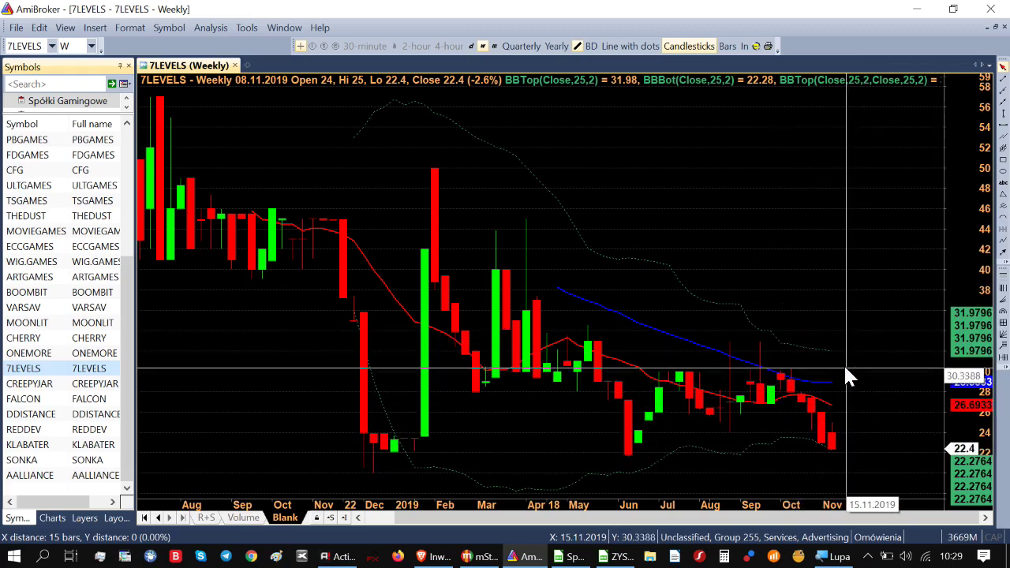
{"action": "mouse_move", "coordinate": [849, 377]}
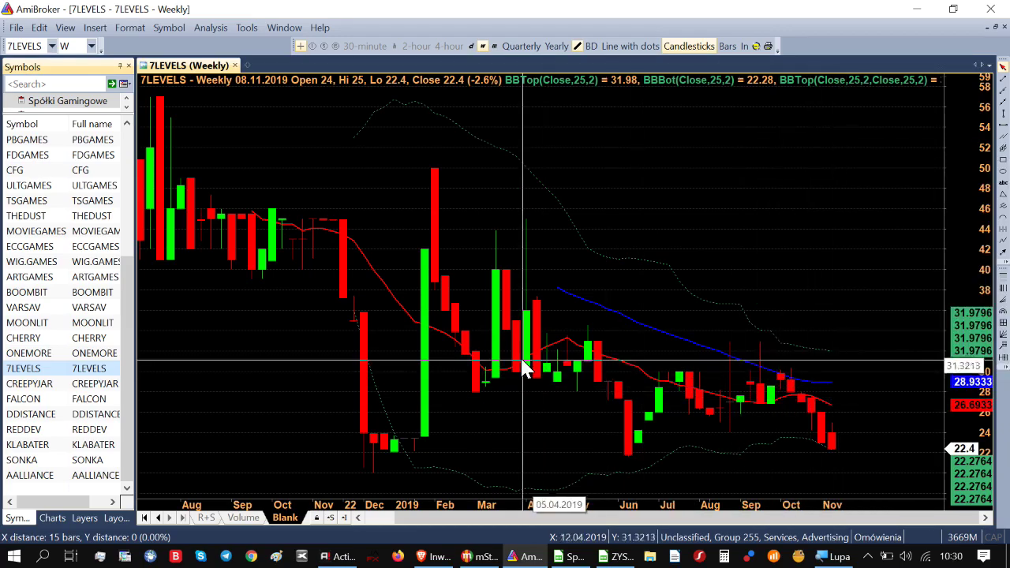
{"action": "left_click", "coordinate": [92, 353]}
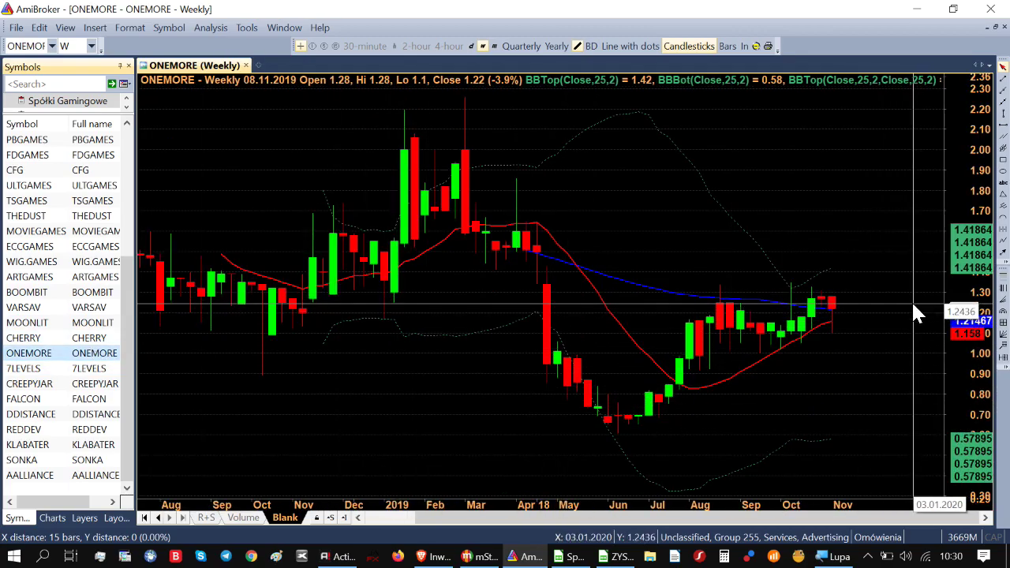
{"action": "mouse_move", "coordinate": [913, 317]}
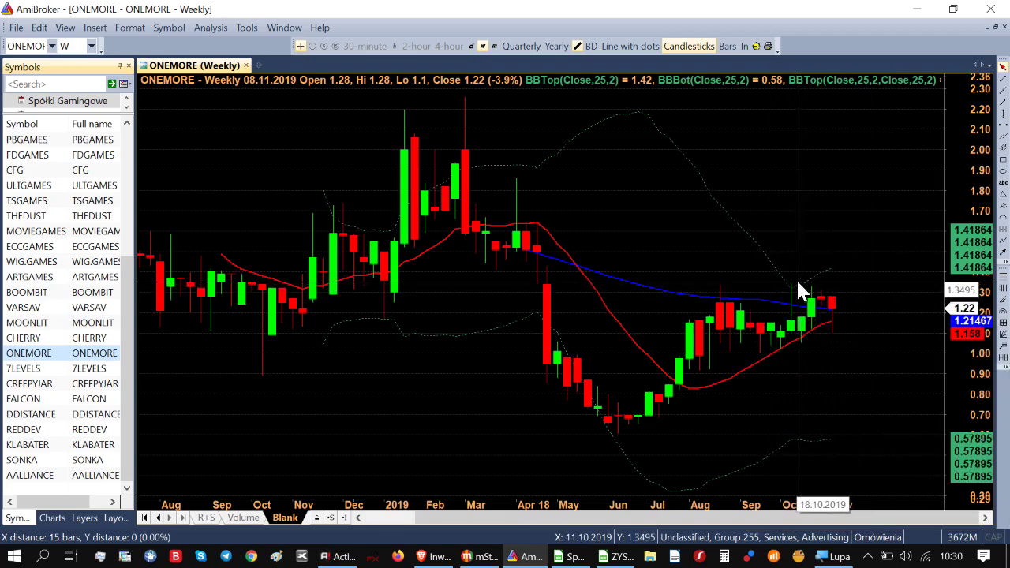
{"action": "mouse_move", "coordinate": [823, 284]}
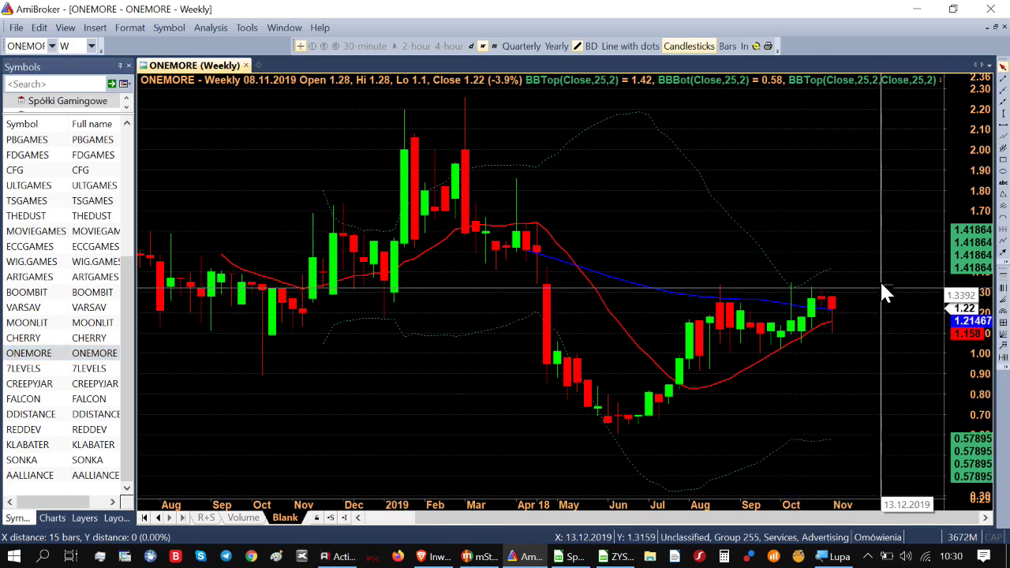
{"action": "mouse_move", "coordinate": [880, 286]}
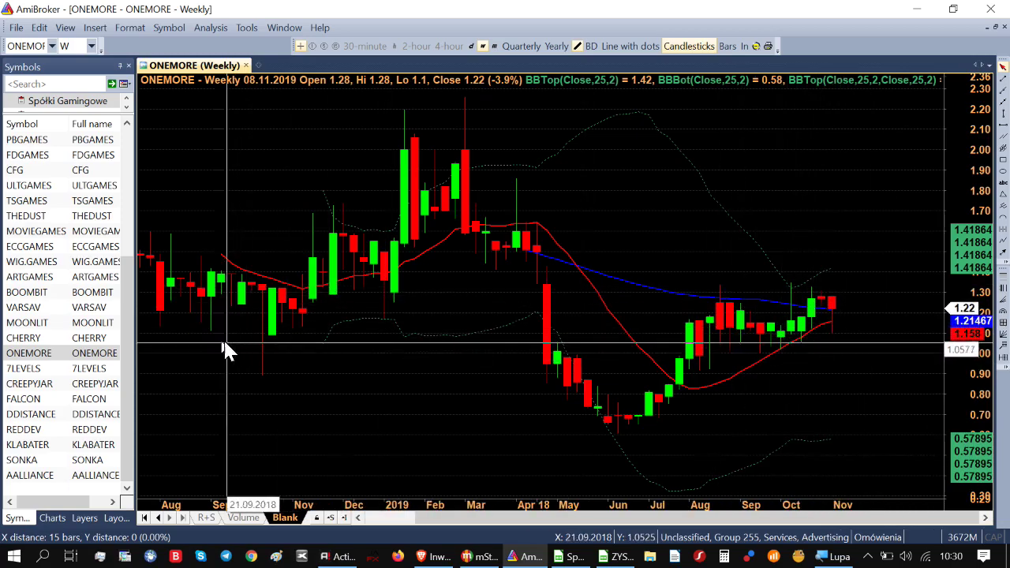
Step: Open the CHERRY weekly chart and examine the candles from the last few months
{"action": "left_click", "coordinate": [95, 338]}
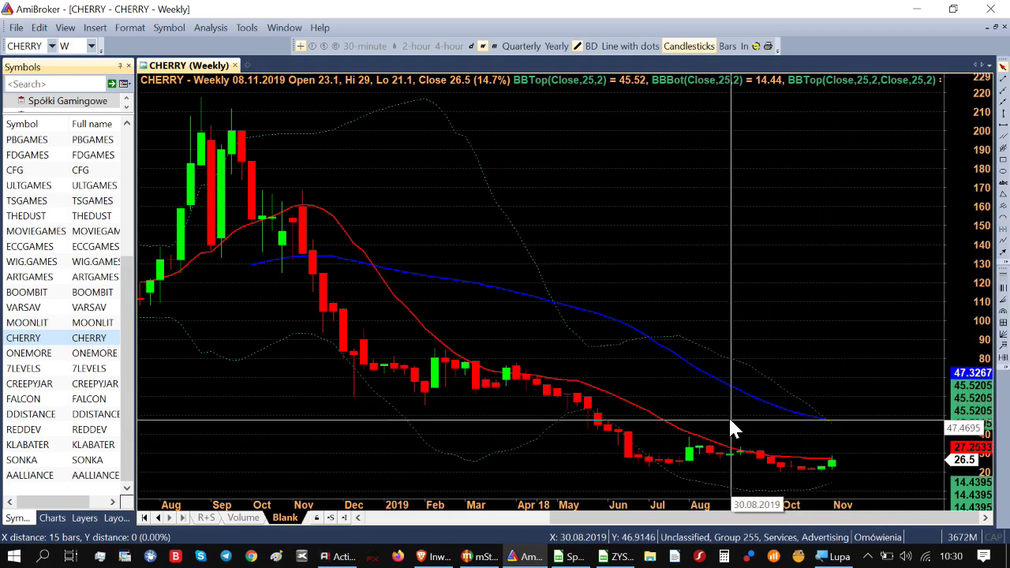
{"action": "mouse_move", "coordinate": [733, 425]}
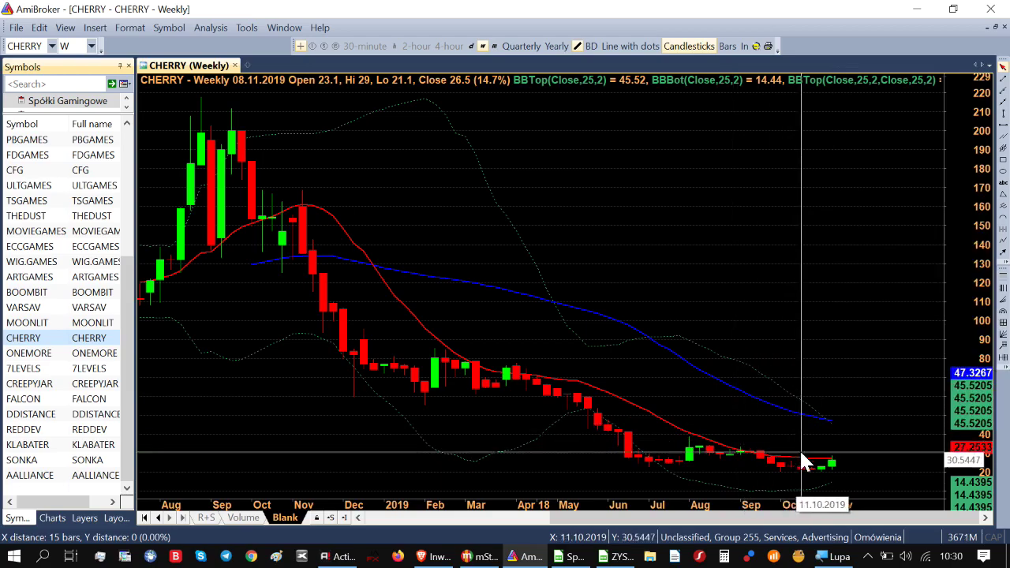
{"action": "mouse_move", "coordinate": [864, 465]}
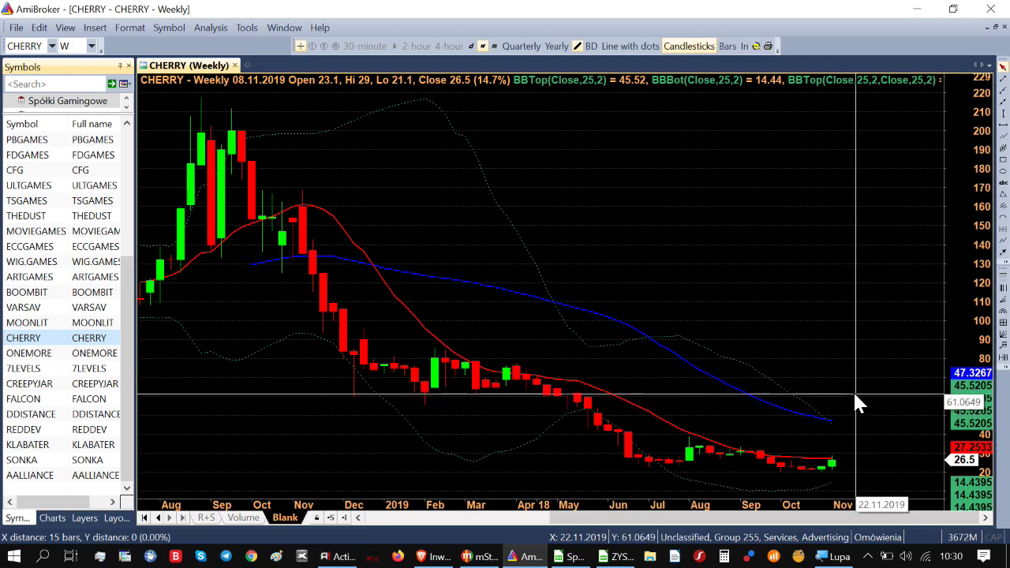
Step: Examine the CHERRY decline on its weekly chart, and open the MOONLIT weekly chart to examine its latest candle
{"action": "mouse_move", "coordinate": [855, 397]}
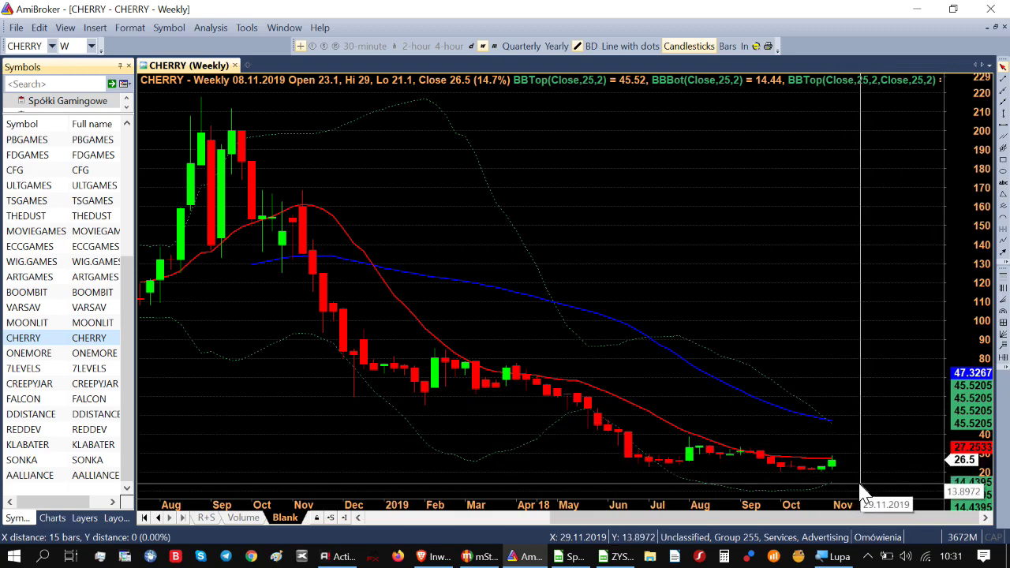
{"action": "mouse_move", "coordinate": [860, 485]}
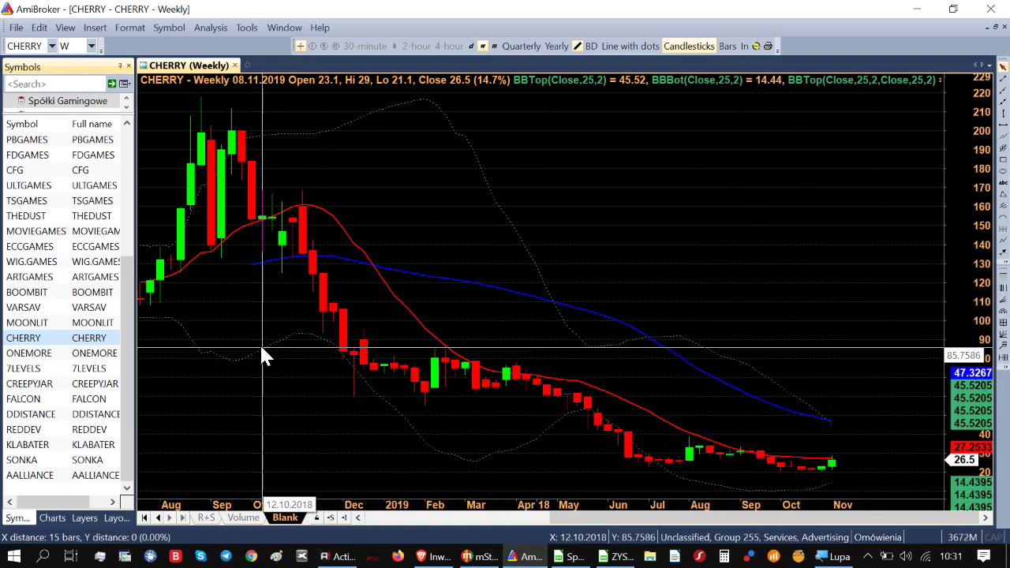
{"action": "mouse_move", "coordinate": [260, 347]}
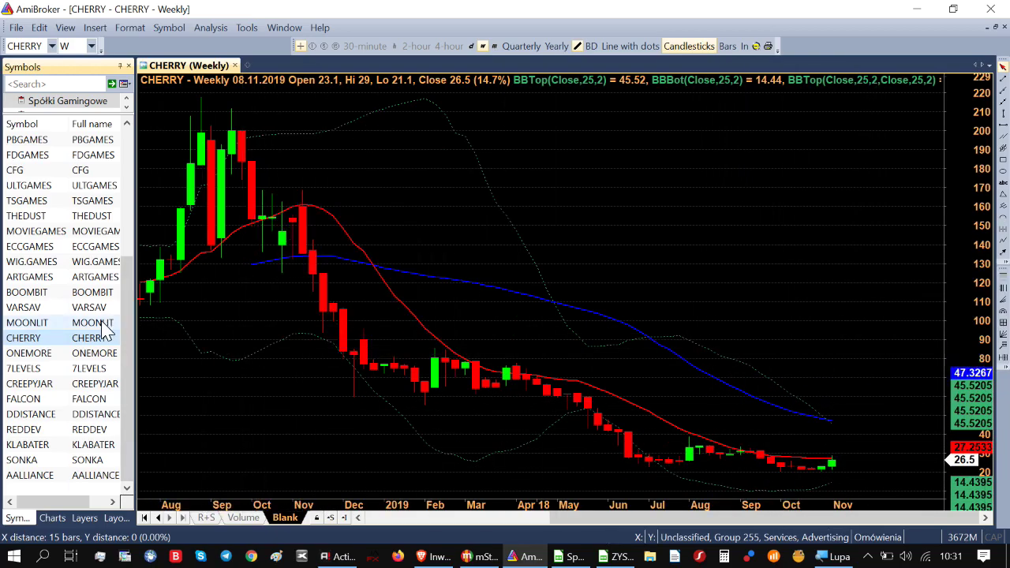
{"action": "left_click", "coordinate": [94, 325]}
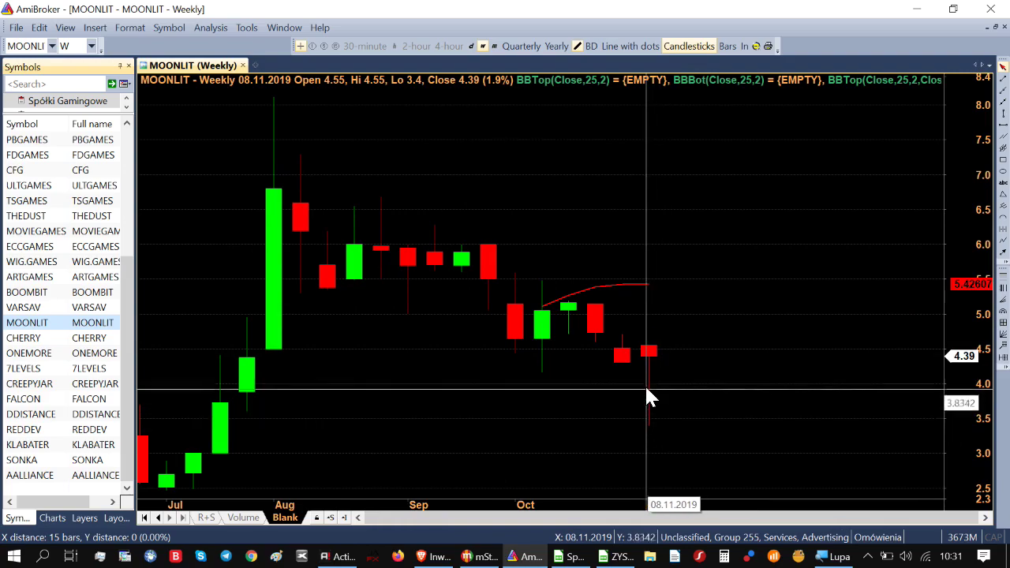
{"action": "mouse_move", "coordinate": [655, 347]}
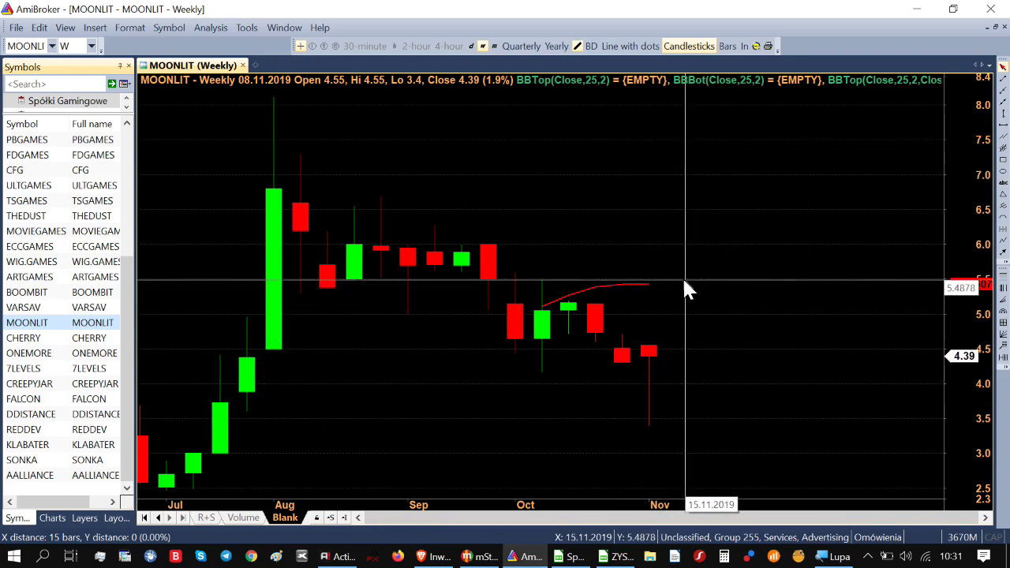
{"action": "mouse_move", "coordinate": [685, 288]}
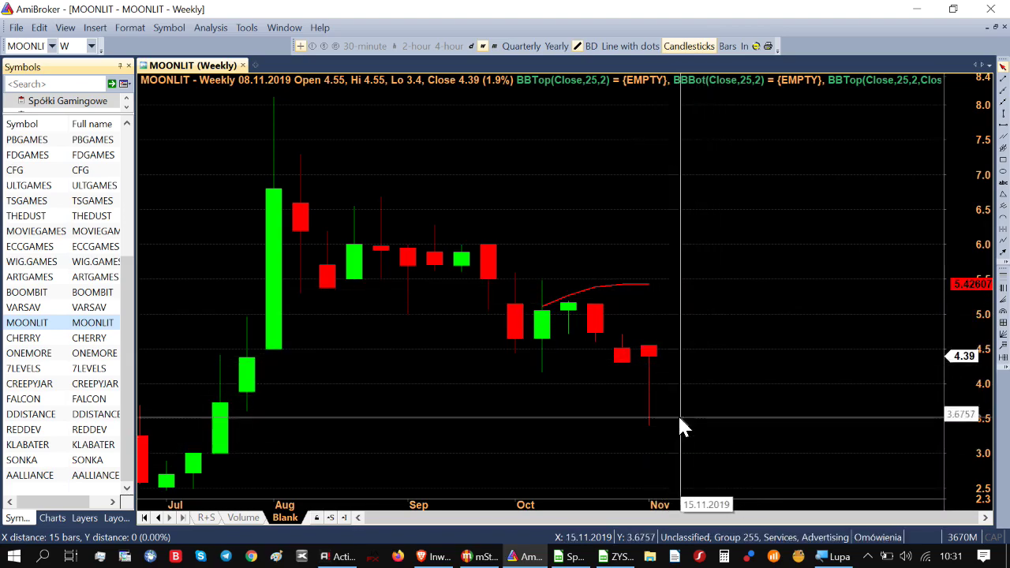
Step: Open the VARSAV weekly chart and compare its line-with-dots display with its candlestick display around the latest week
{"action": "left_click", "coordinate": [71, 310]}
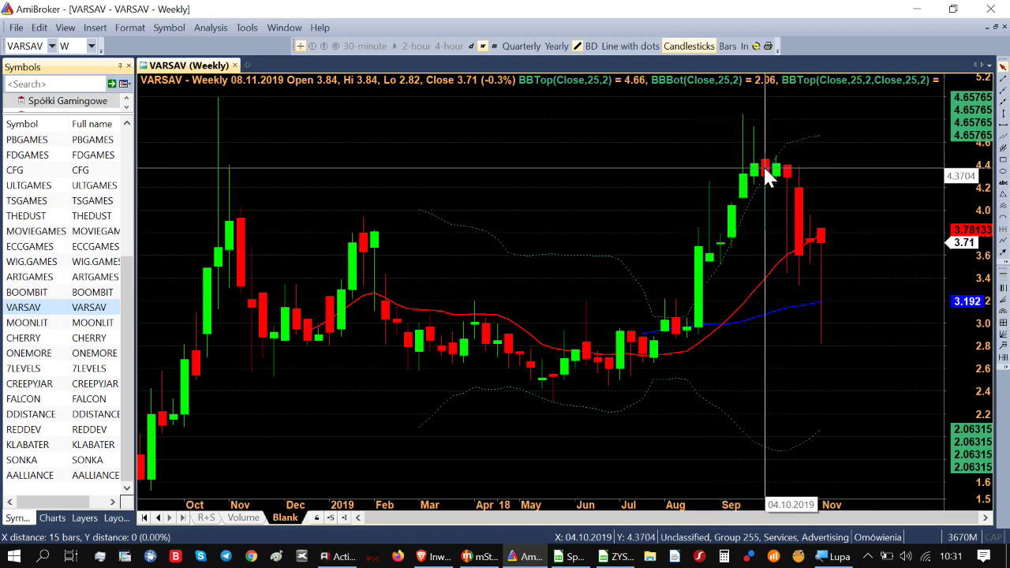
{"action": "mouse_move", "coordinate": [764, 169]}
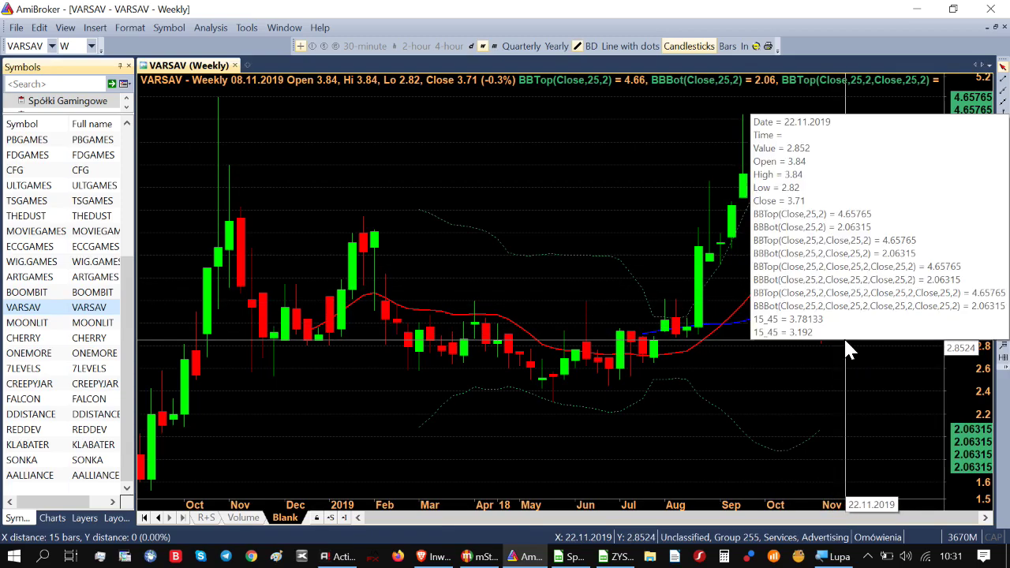
{"action": "key", "text": "l"}
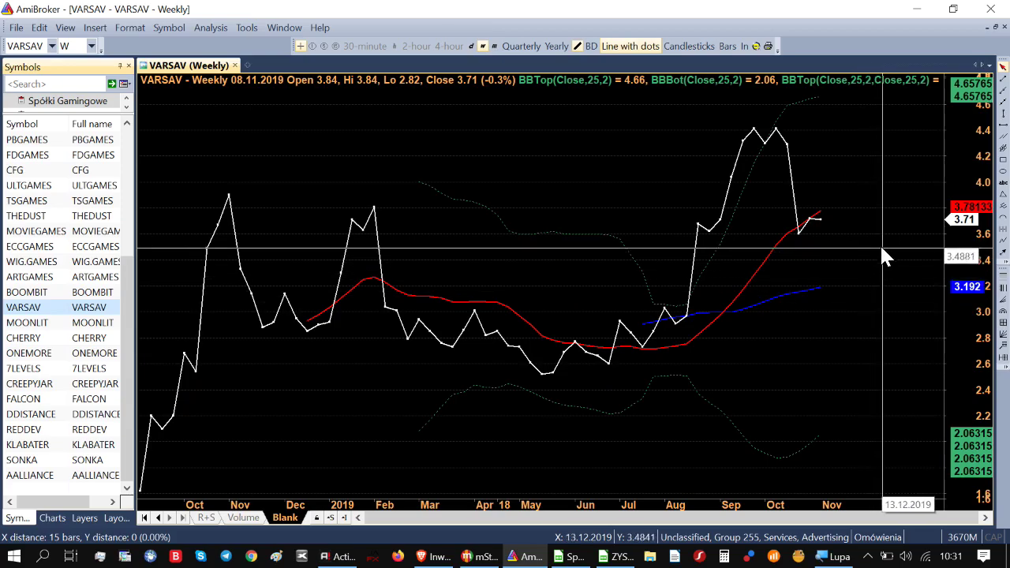
{"action": "mouse_move", "coordinate": [892, 245]}
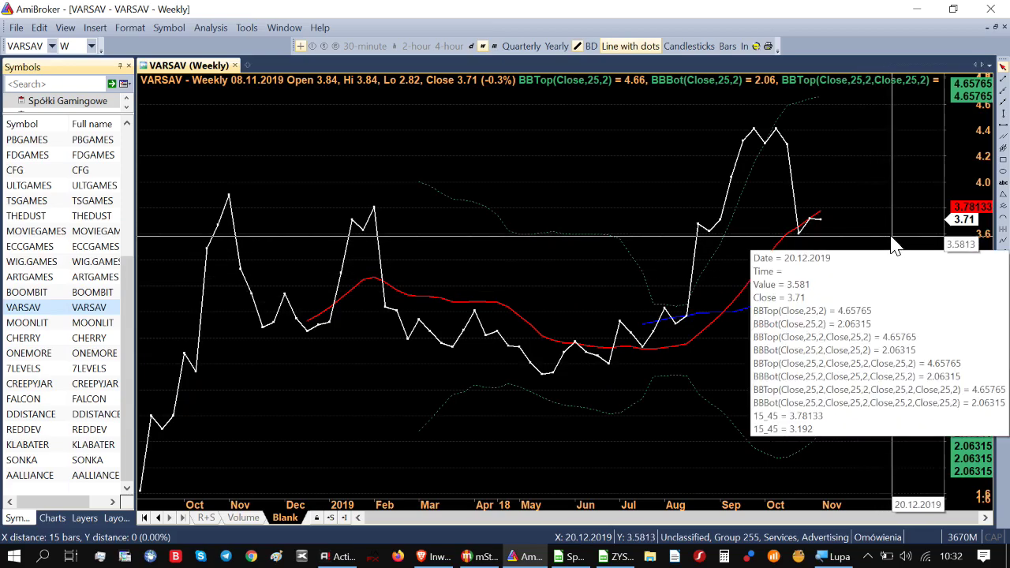
{"action": "key", "text": "c"}
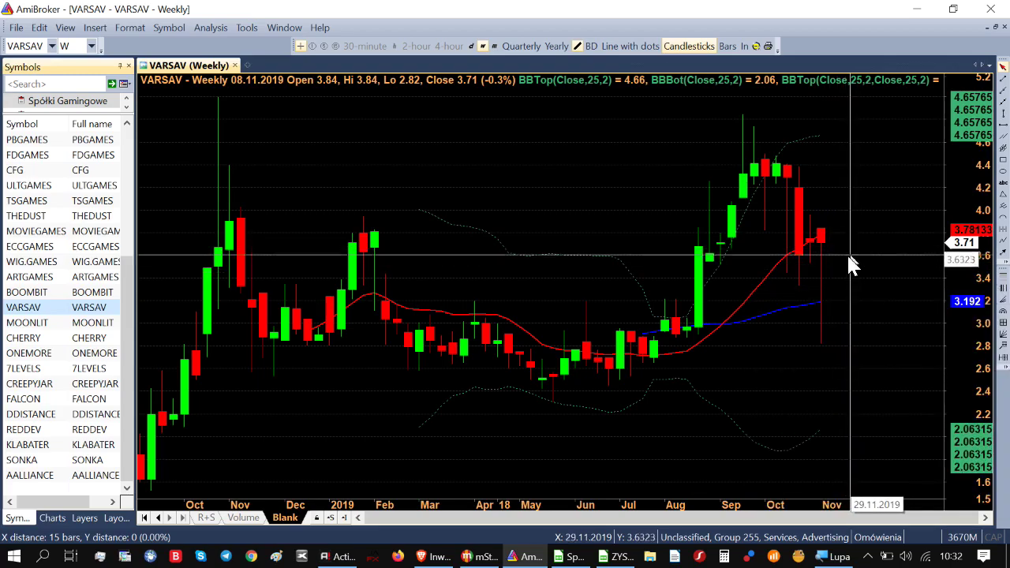
{"action": "mouse_move", "coordinate": [849, 246]}
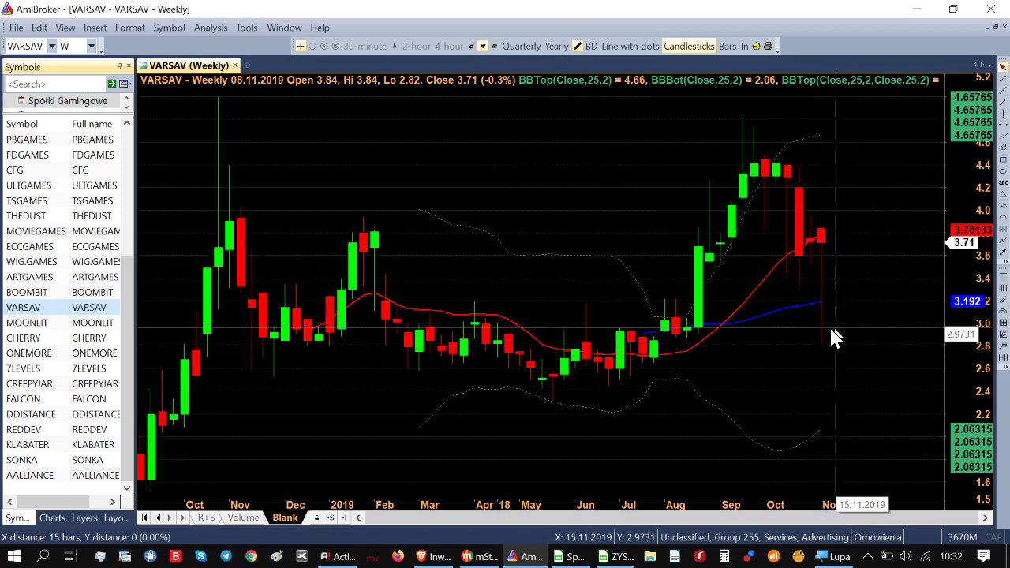
Step: Check the VARSAV weekly volume, return to the Blank chart sheet and examine the recent candles against the moving averages
{"action": "left_click", "coordinate": [254, 519]}
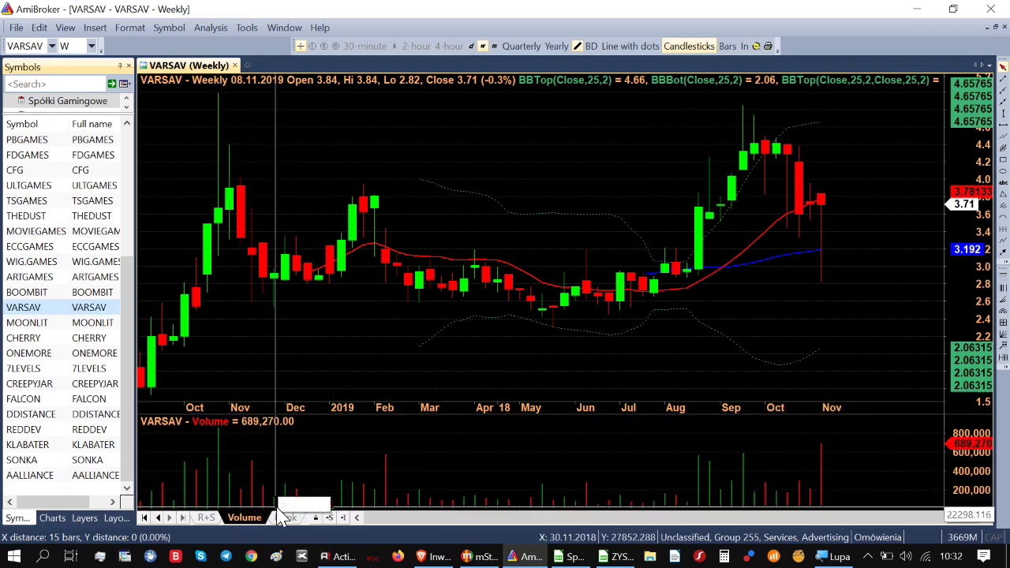
{"action": "left_click", "coordinate": [286, 518]}
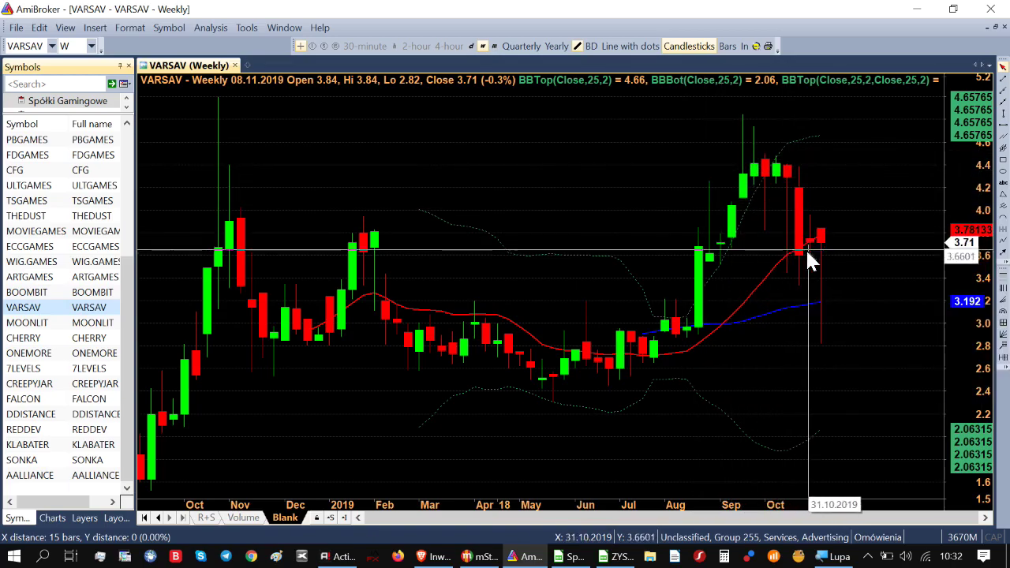
{"action": "mouse_move", "coordinate": [841, 267]}
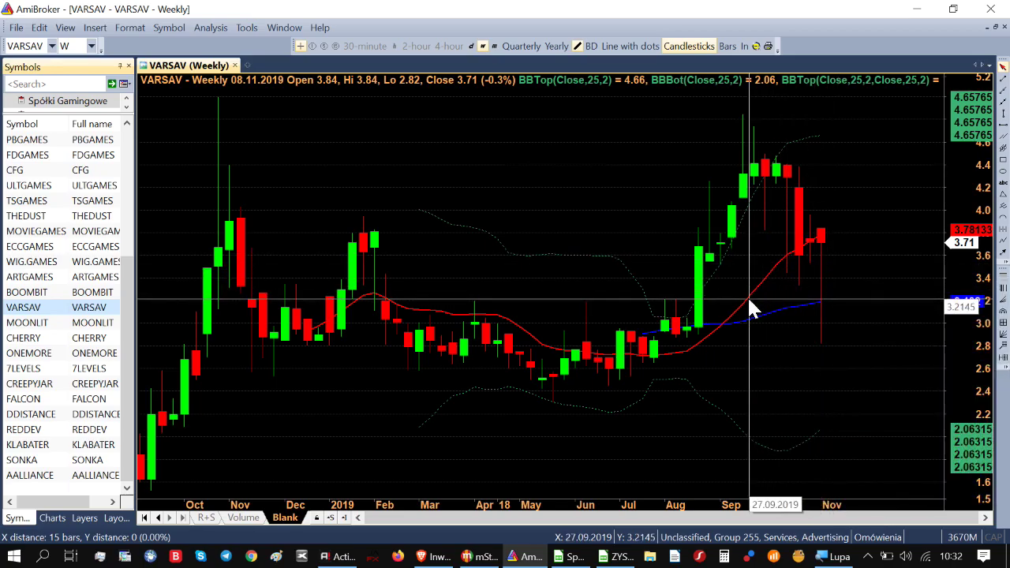
{"action": "mouse_move", "coordinate": [750, 307]}
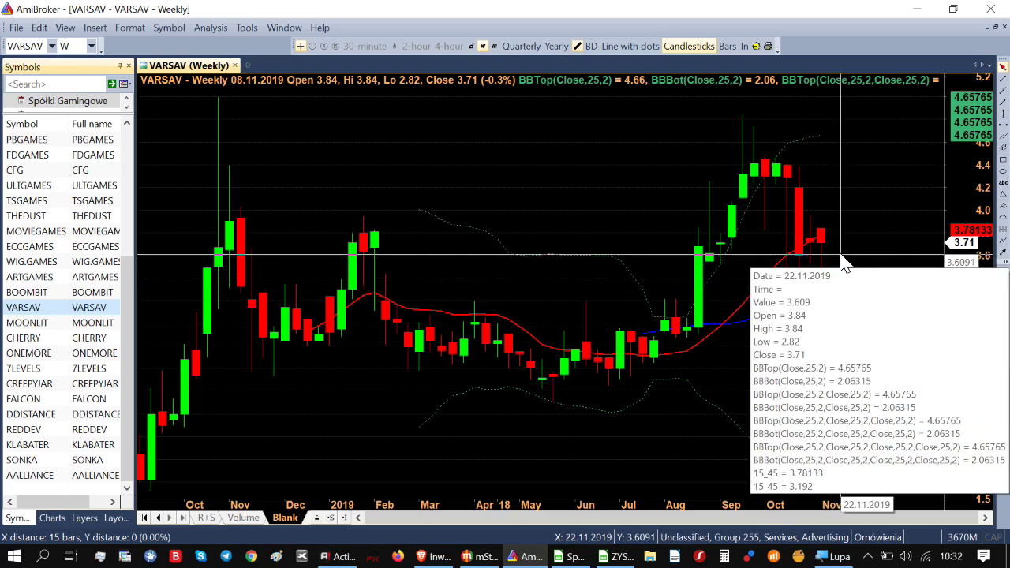
Step: Open the BOOMBIT weekly chart and select the peak candle of 30.08.2019 to read its high
{"action": "left_click", "coordinate": [86, 290]}
{"action": "mouse_move", "coordinate": [437, 363]}
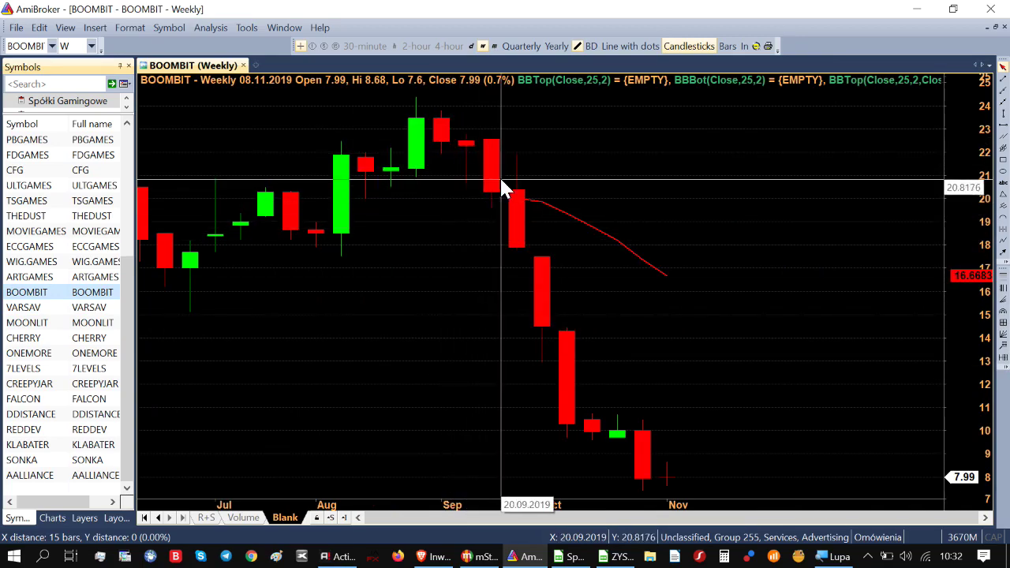
{"action": "mouse_move", "coordinate": [521, 274]}
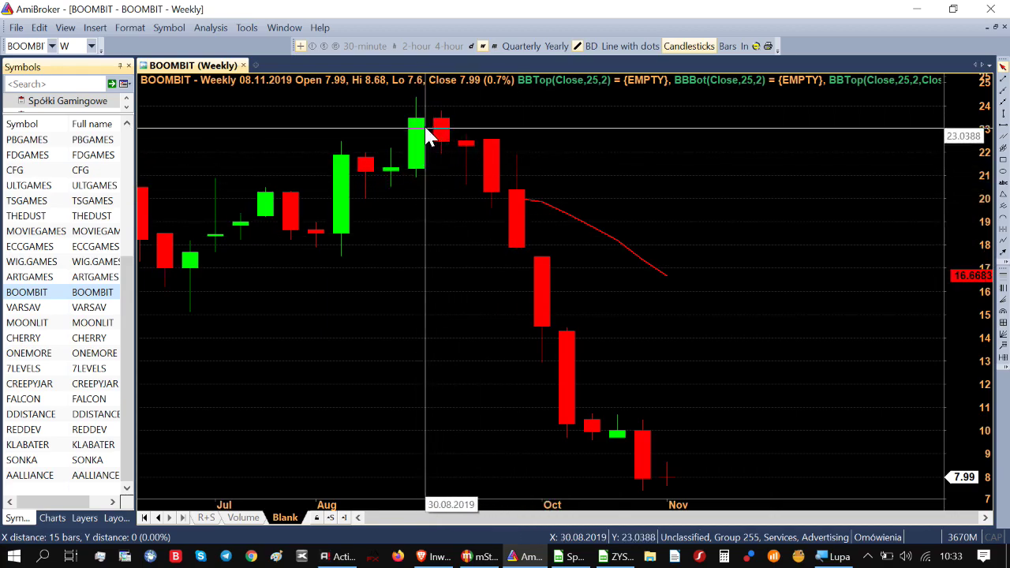
{"action": "left_click", "coordinate": [416, 146]}
{"action": "mouse_move", "coordinate": [425, 207]}
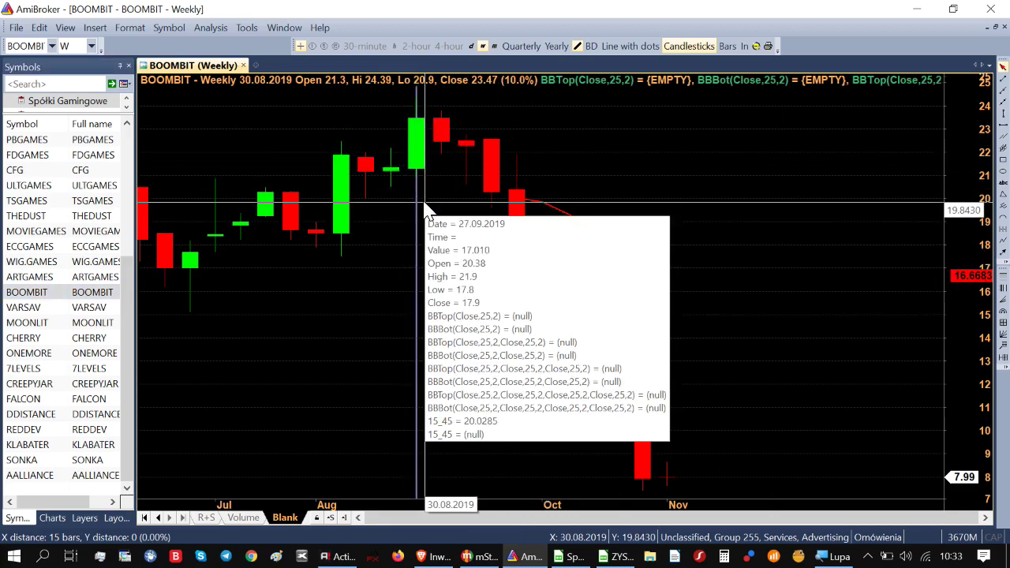
Step: Switch to the ZYSK Wyliczenia spreadsheet in LibreOffice Calc and set the Cena p value in C3 to 24,39
{"action": "left_click", "coordinate": [618, 556]}
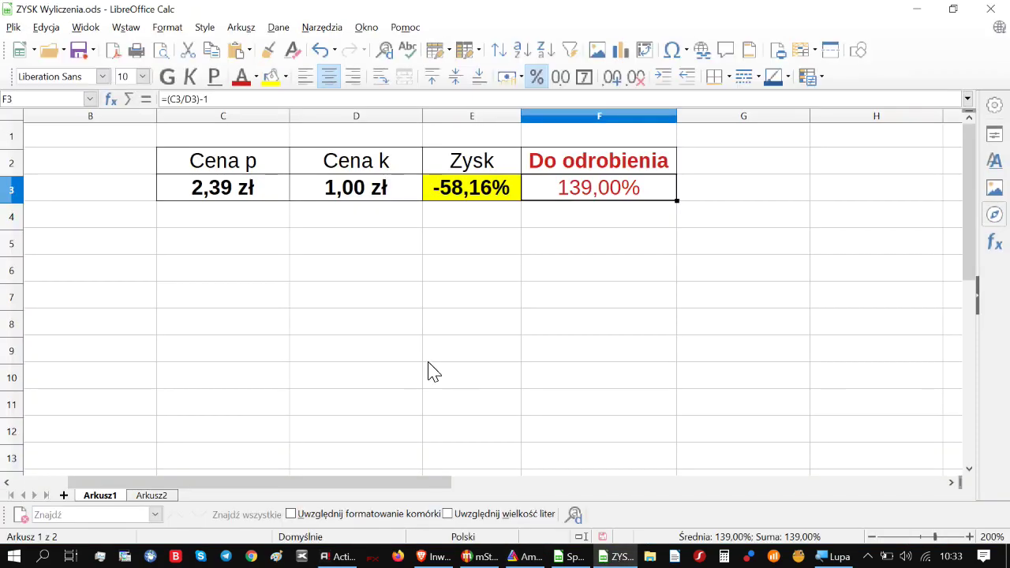
{"action": "left_click", "coordinate": [198, 202]}
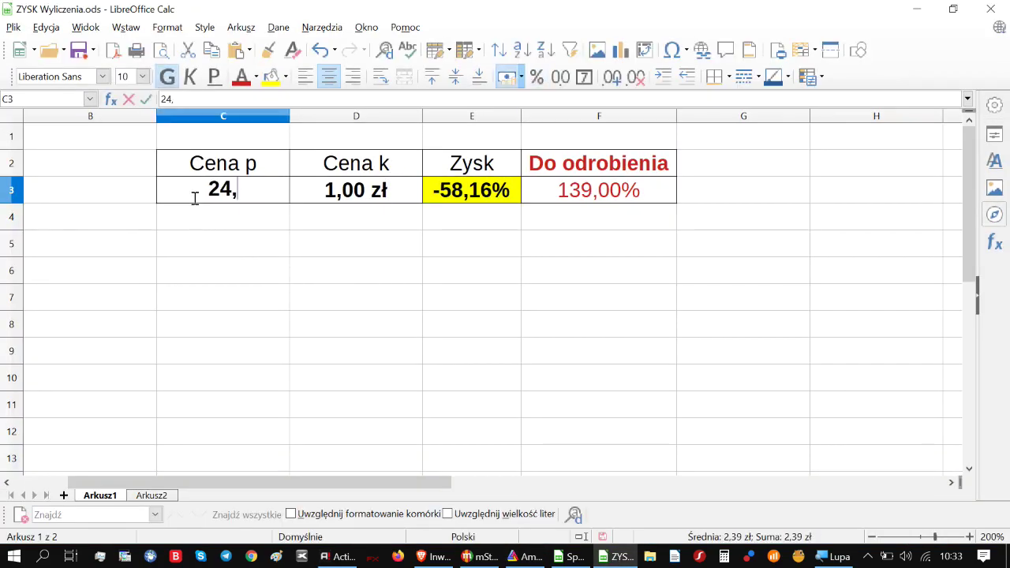
{"action": "type", "text": "9"}
{"action": "left_click", "coordinate": [323, 251]}
{"action": "key", "text": "Up"}
{"action": "key", "text": "Up"}
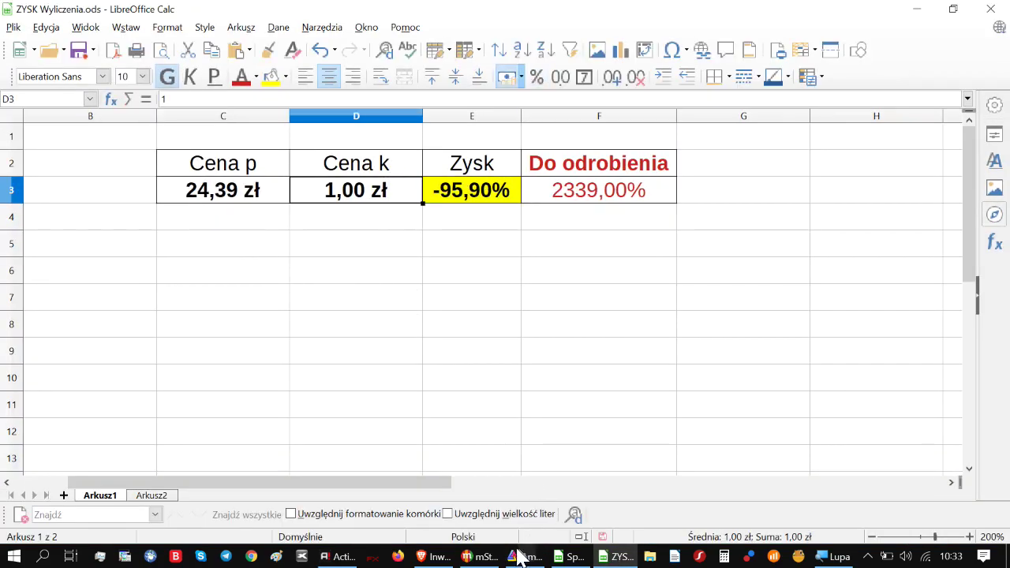
Step: Check the last BOOMBIT price in AmiBroker and set the Cena k value in D3 of the spreadsheet to 7,99
{"action": "left_click", "coordinate": [525, 556]}
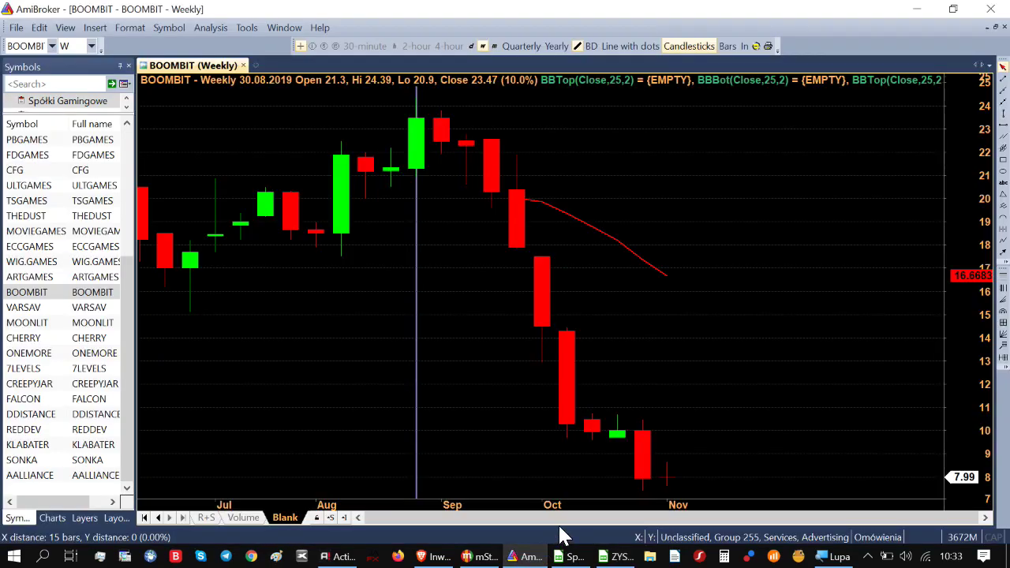
{"action": "left_click", "coordinate": [606, 557]}
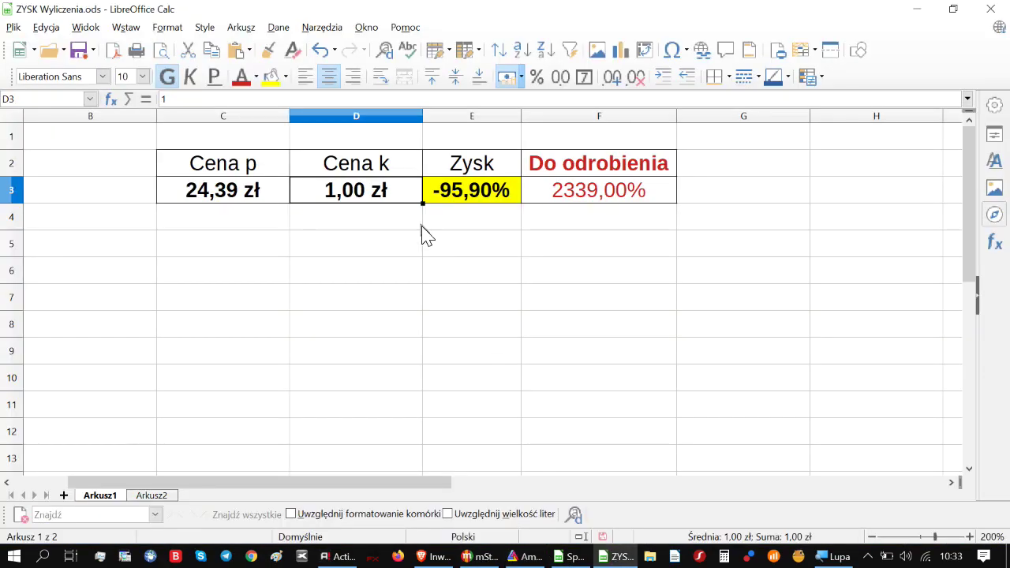
{"action": "type", "text": "7,99"}
{"action": "left_click", "coordinate": [429, 307]}
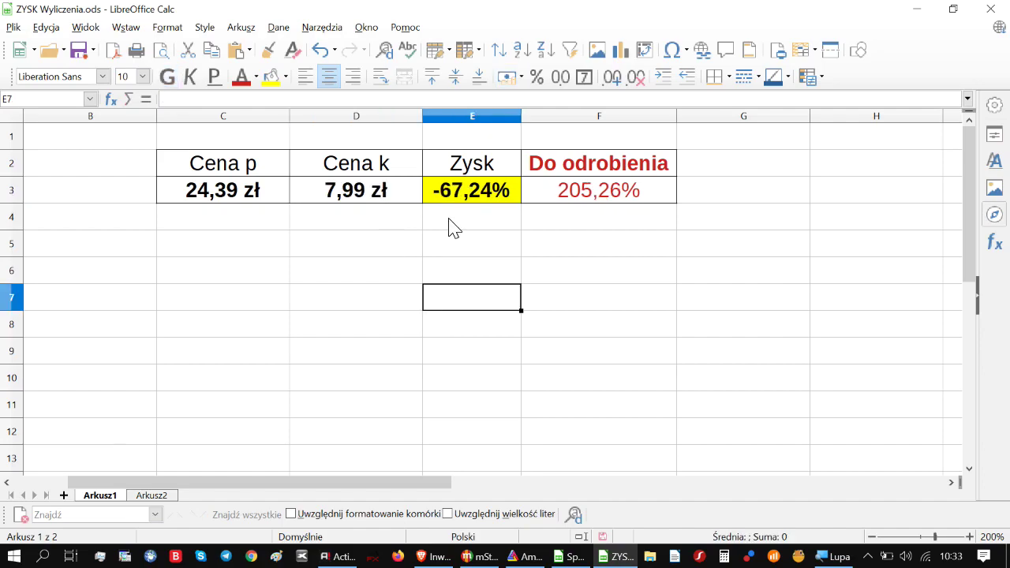
Step: Switch back to AmiBroker, open the ARTGAMES weekly chart and compare its line-with-dots display with its candlestick display
{"action": "left_click", "coordinate": [527, 557]}
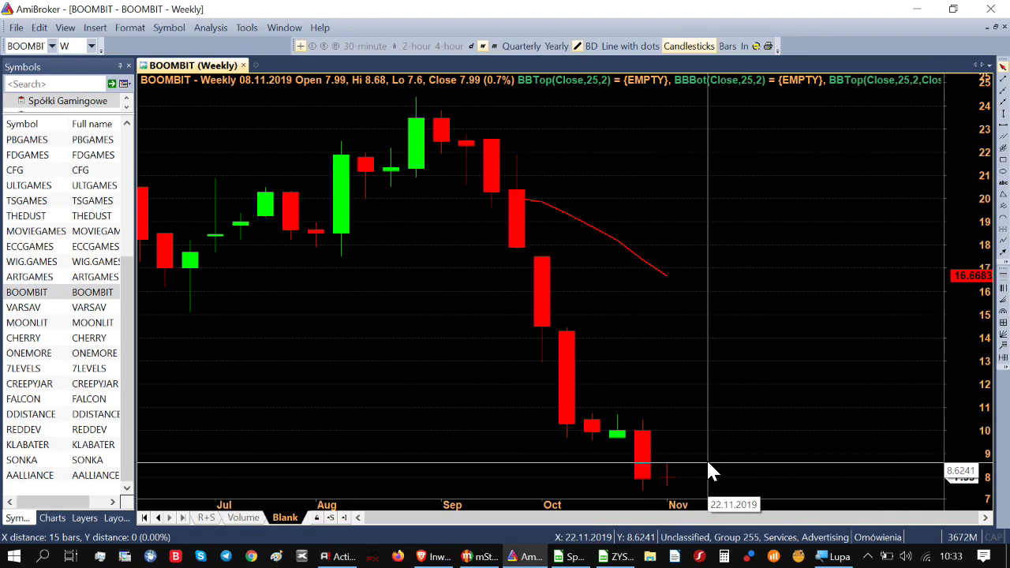
{"action": "mouse_move", "coordinate": [709, 471]}
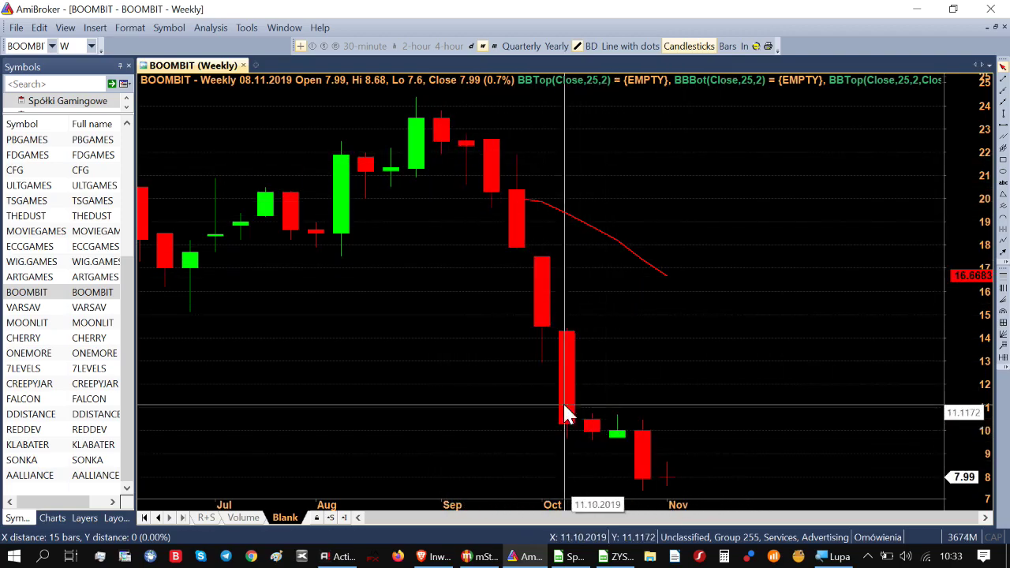
{"action": "left_click", "coordinate": [101, 278]}
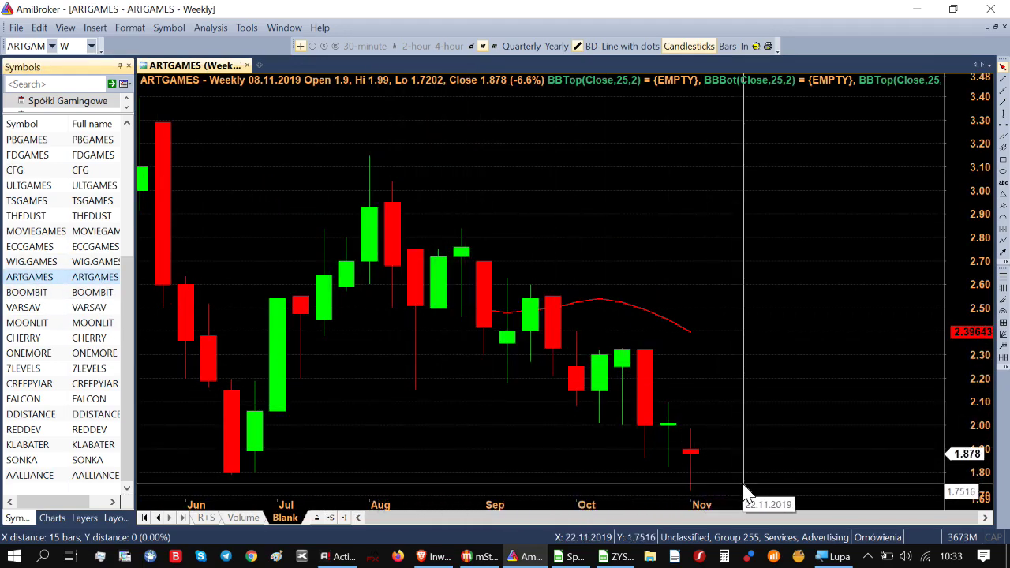
{"action": "mouse_move", "coordinate": [750, 487]}
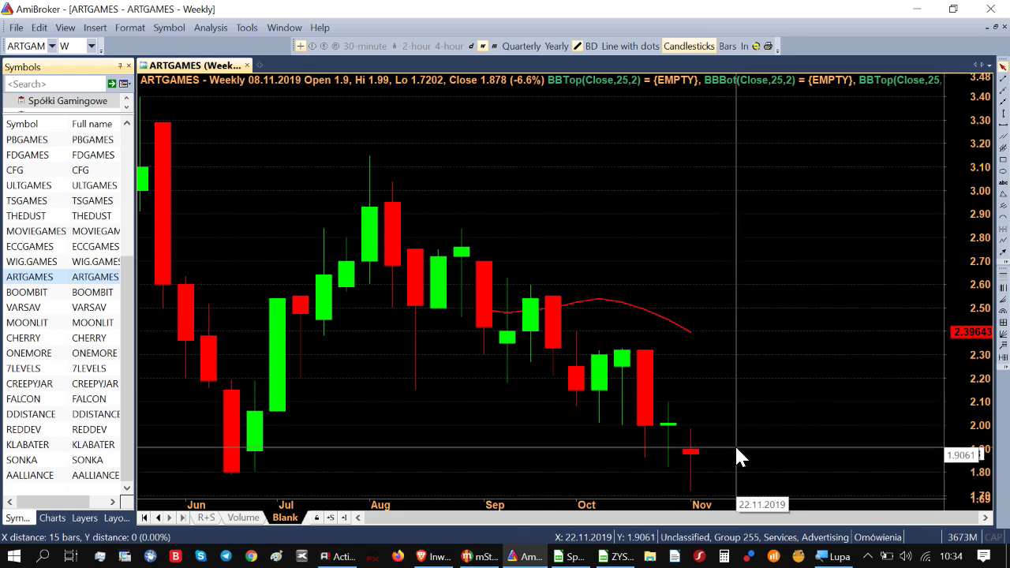
{"action": "mouse_move", "coordinate": [735, 456]}
{"action": "key", "text": "ctrl+l"}
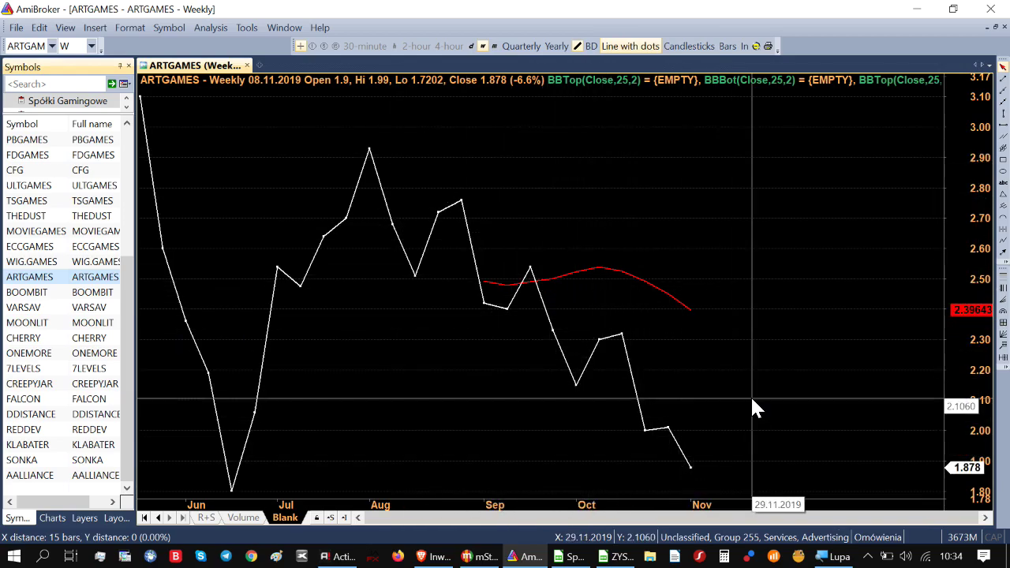
{"action": "key", "text": "ctrl+k"}
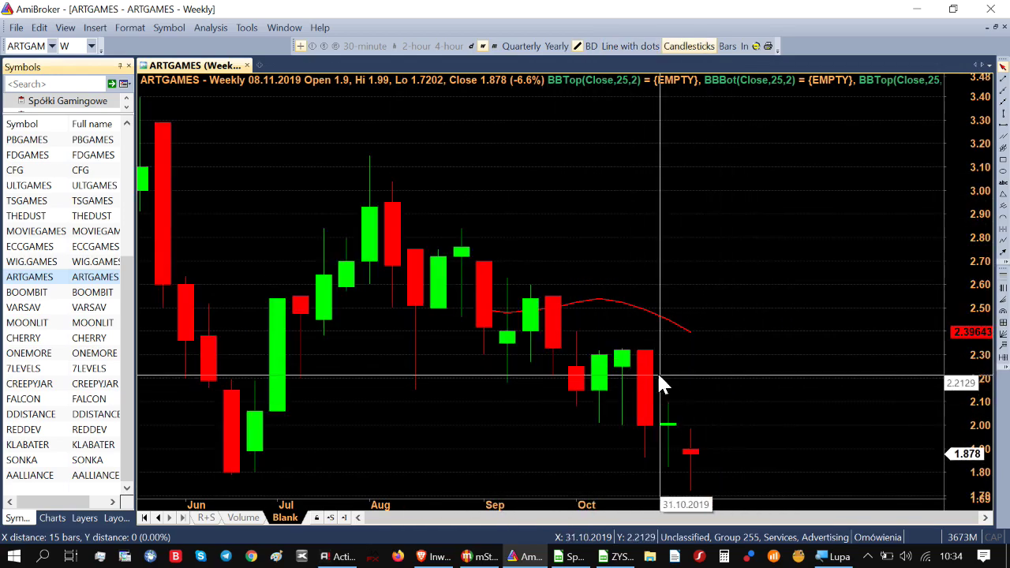
Step: Open the ECCGAMES and MOVIEGAMES weekly charts in turn and examine their recent candles
{"action": "left_click", "coordinate": [87, 247]}
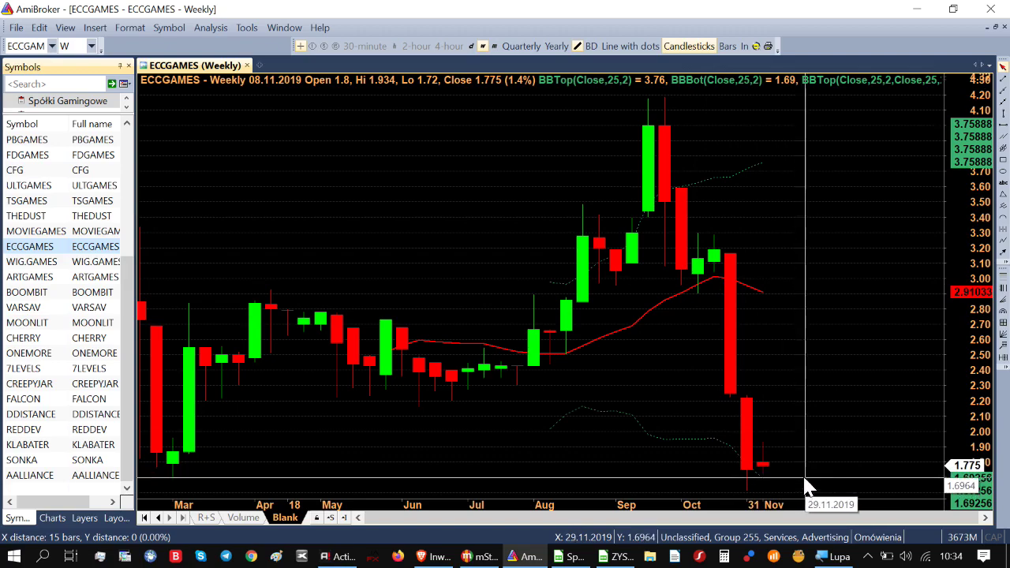
{"action": "mouse_move", "coordinate": [806, 487]}
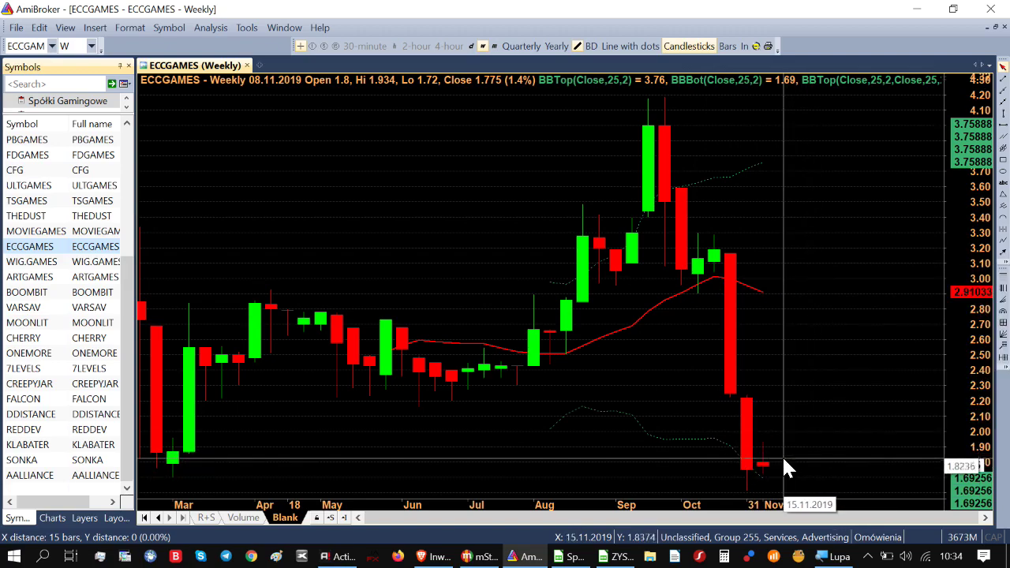
{"action": "mouse_move", "coordinate": [807, 455]}
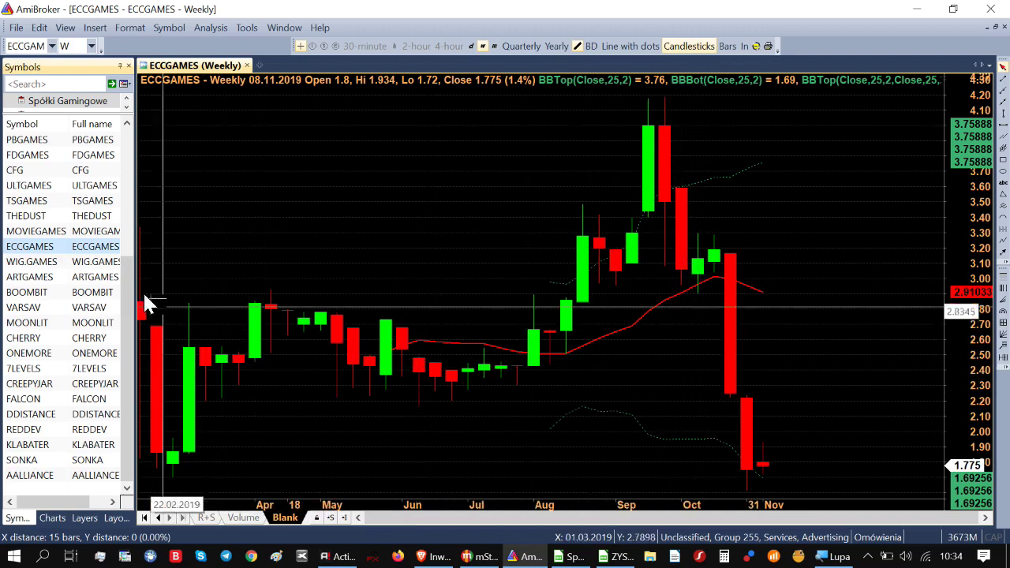
{"action": "left_click", "coordinate": [111, 232]}
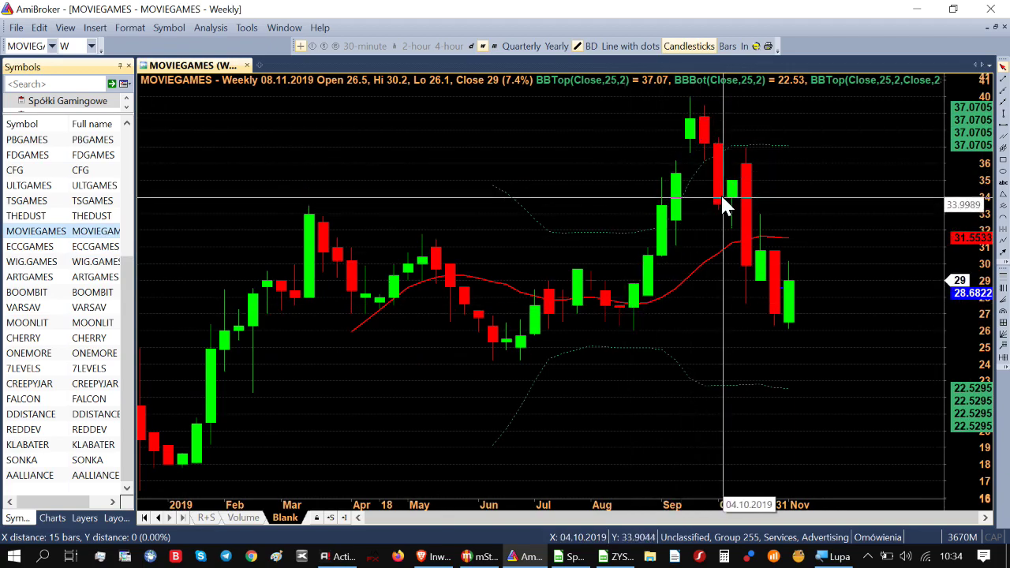
Step: Compare the MOVIEGAMES weekly chart's line-with-dots display with its candlestick display and examine the recent candles
{"action": "mouse_move", "coordinate": [726, 204]}
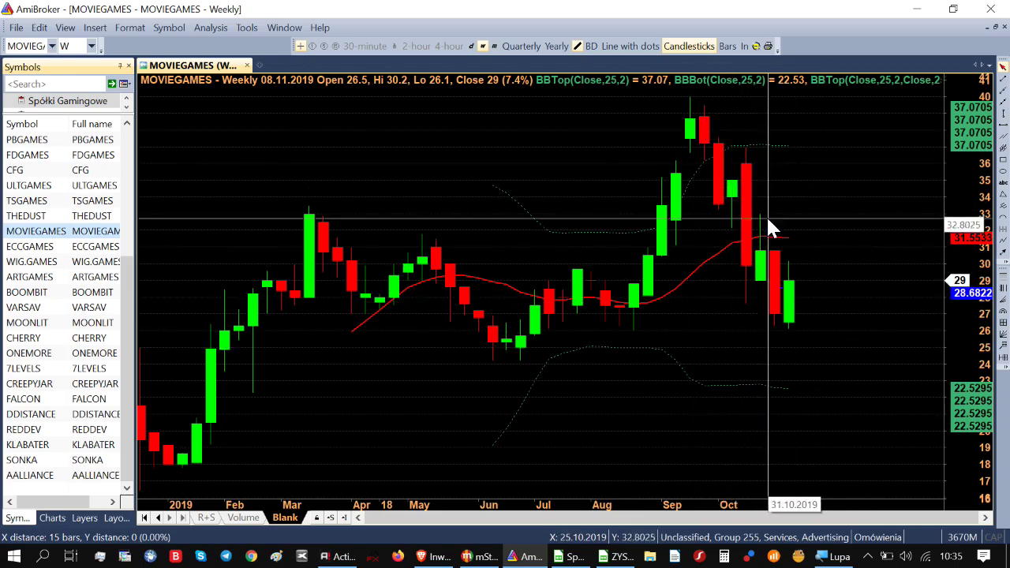
{"action": "key", "text": "ctrl+shift+l"}
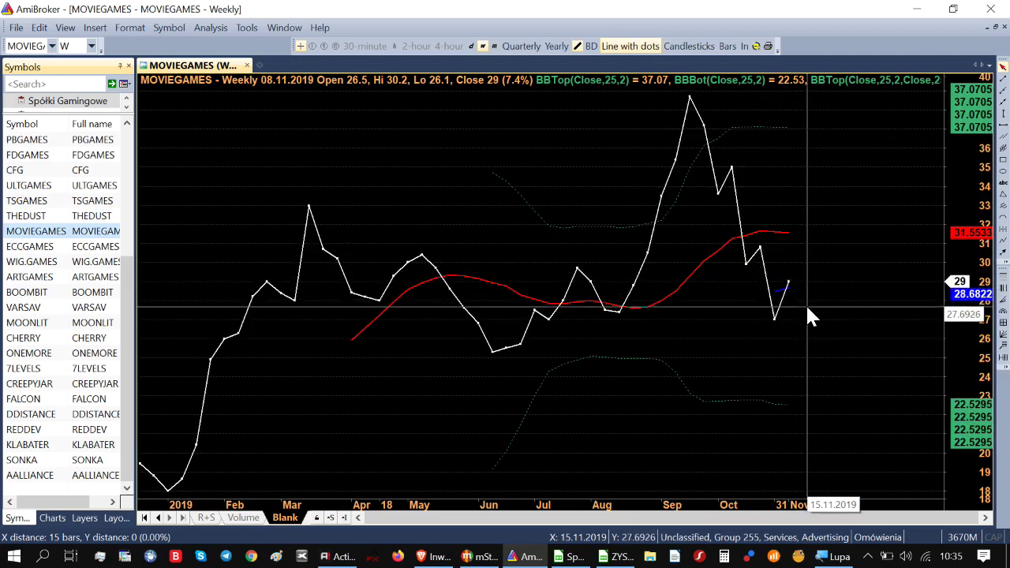
{"action": "key", "text": "ctrl+shift+c"}
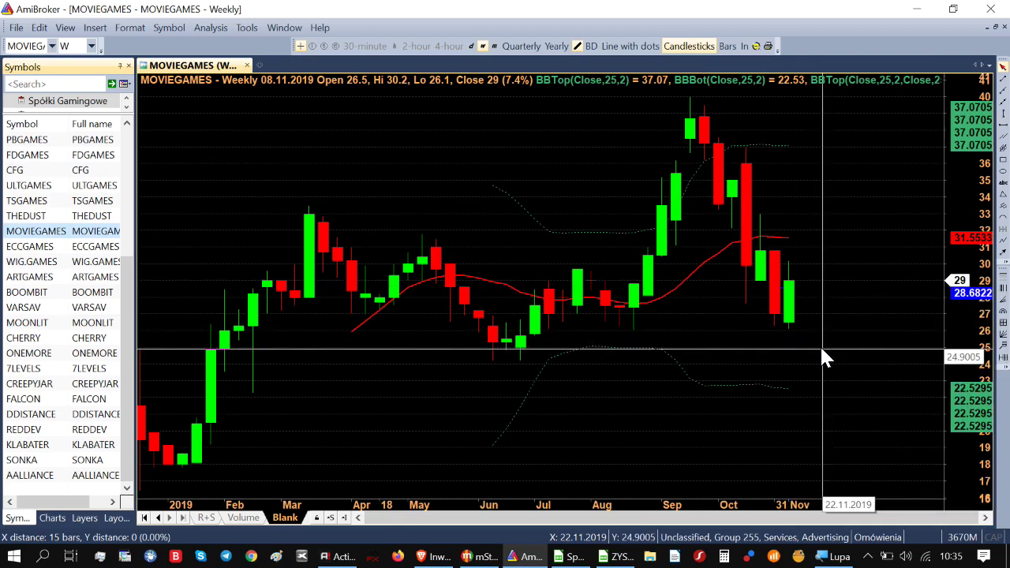
{"action": "mouse_move", "coordinate": [821, 349]}
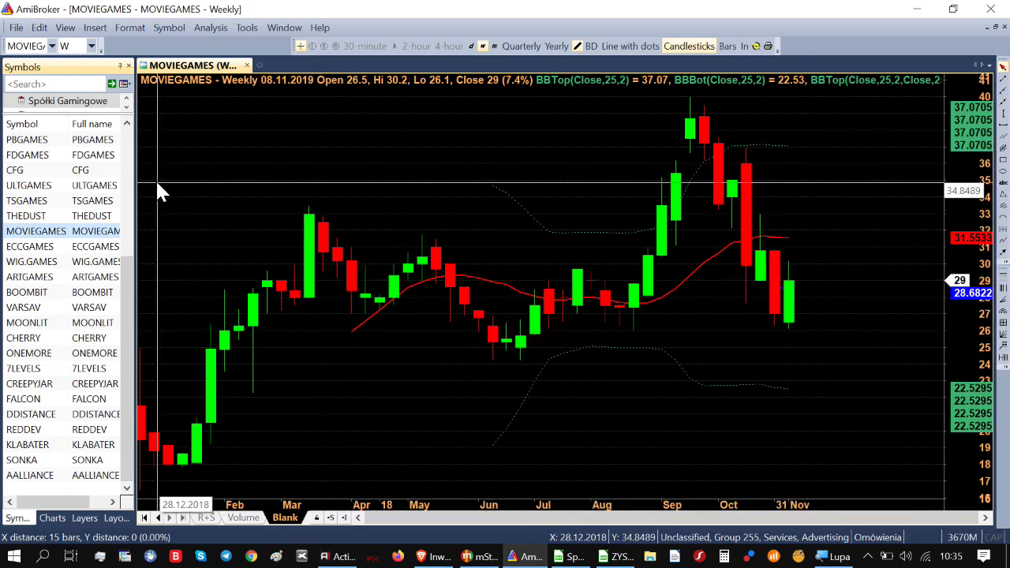
Step: Open the THEDUST weekly chart and examine its most recent candles against the moving averages
{"action": "left_click", "coordinate": [27, 216]}
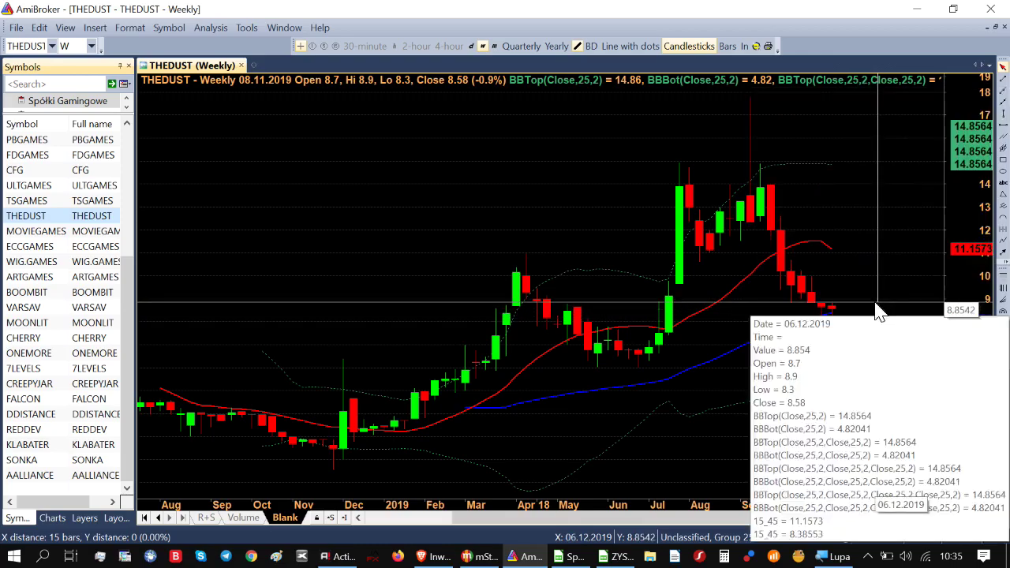
{"action": "mouse_move", "coordinate": [843, 314]}
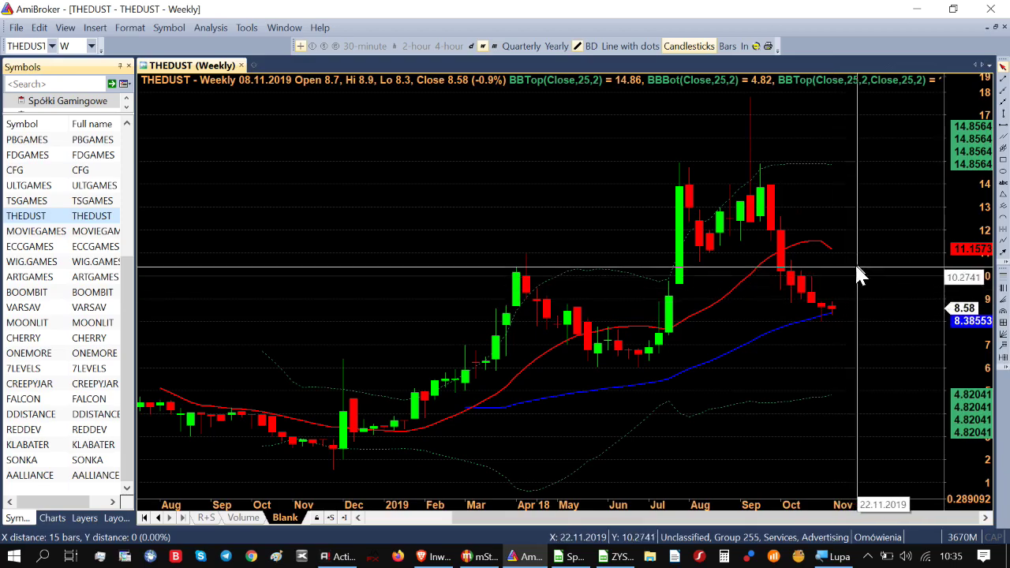
{"action": "mouse_move", "coordinate": [862, 270]}
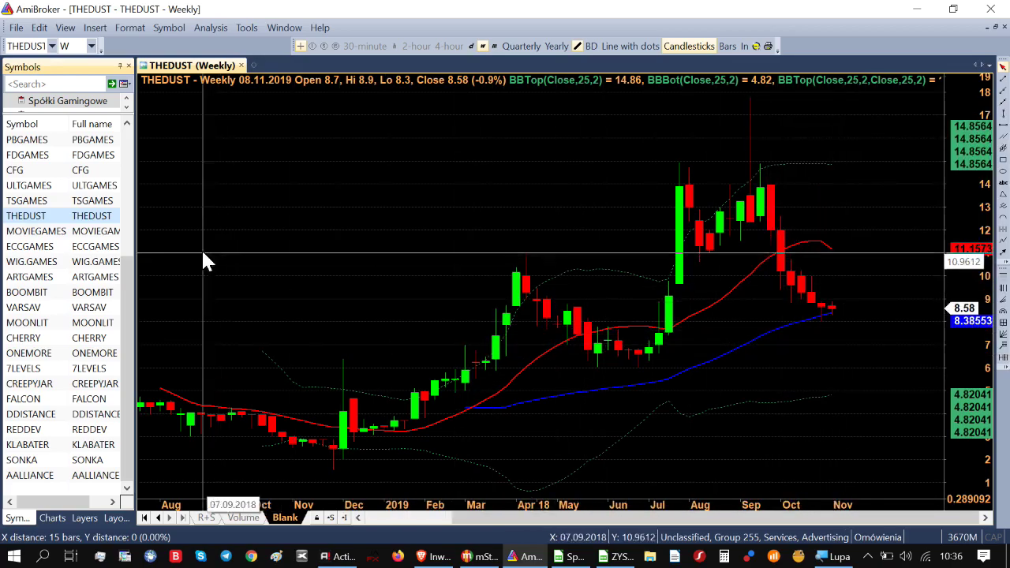
{"action": "mouse_move", "coordinate": [237, 235]}
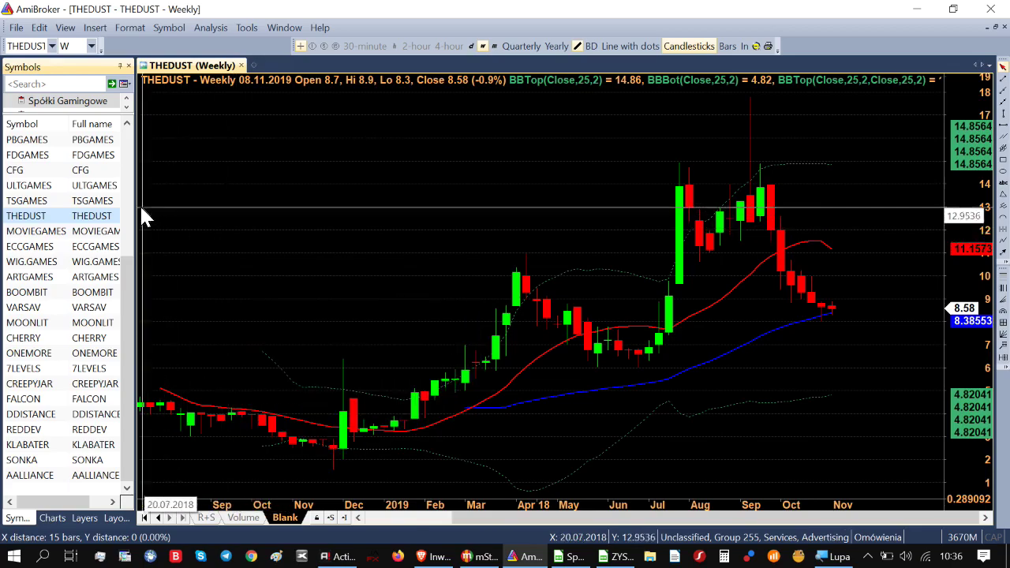
Step: Open the TSGAMES chart and compare its quarterly interval with its weekly interval
{"action": "left_click", "coordinate": [87, 200]}
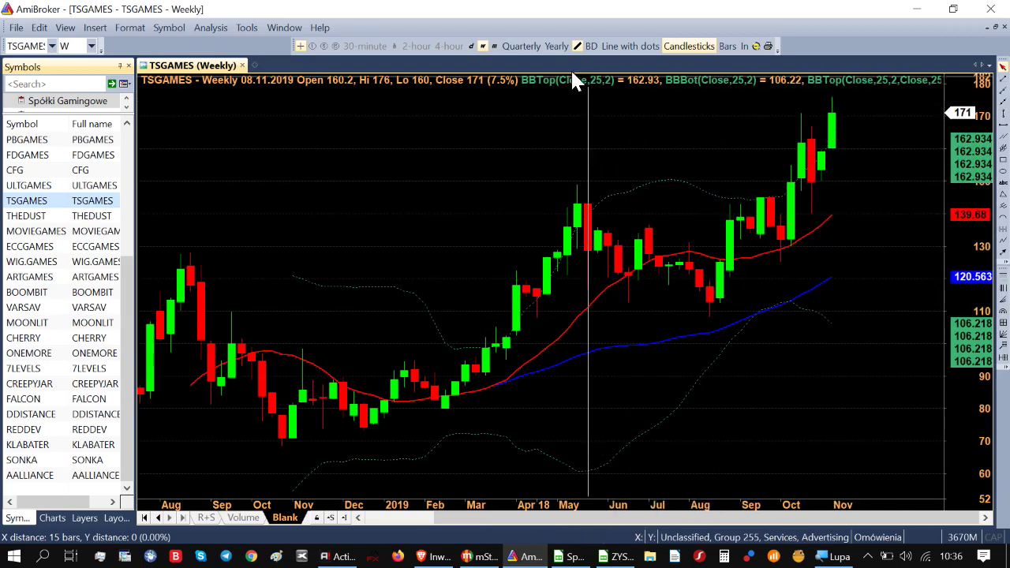
{"action": "left_click", "coordinate": [522, 47]}
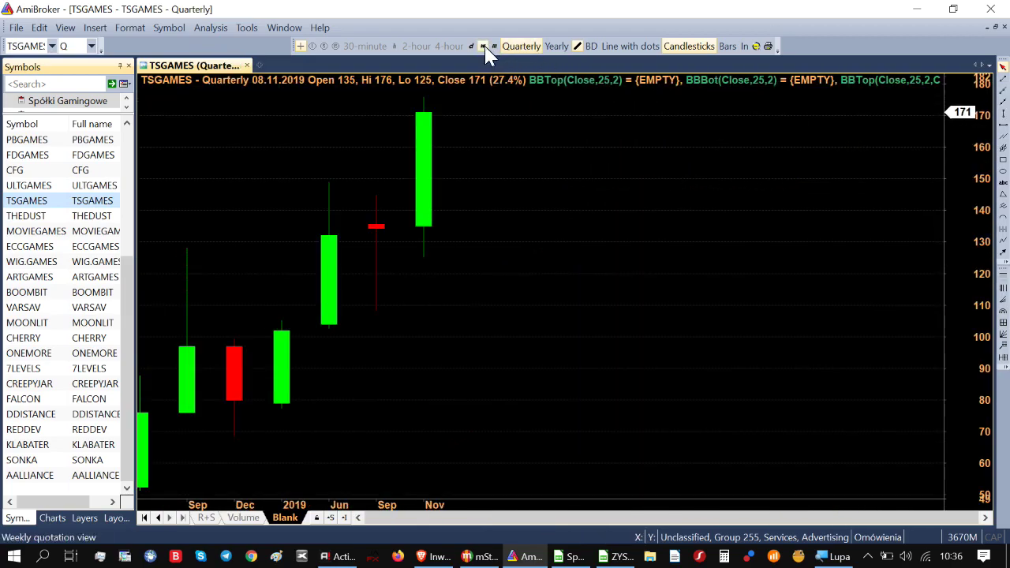
{"action": "left_click", "coordinate": [483, 46]}
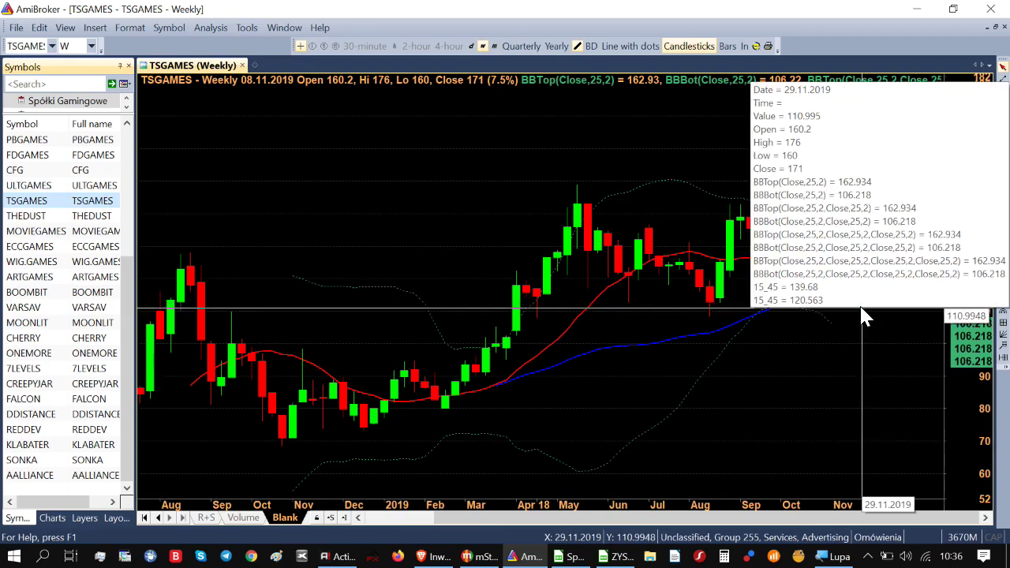
Step: Compare the TSGAMES weekly chart's line-with-dots display with its candlestick display and examine the latest candles
{"action": "key", "text": "ctrl+l"}
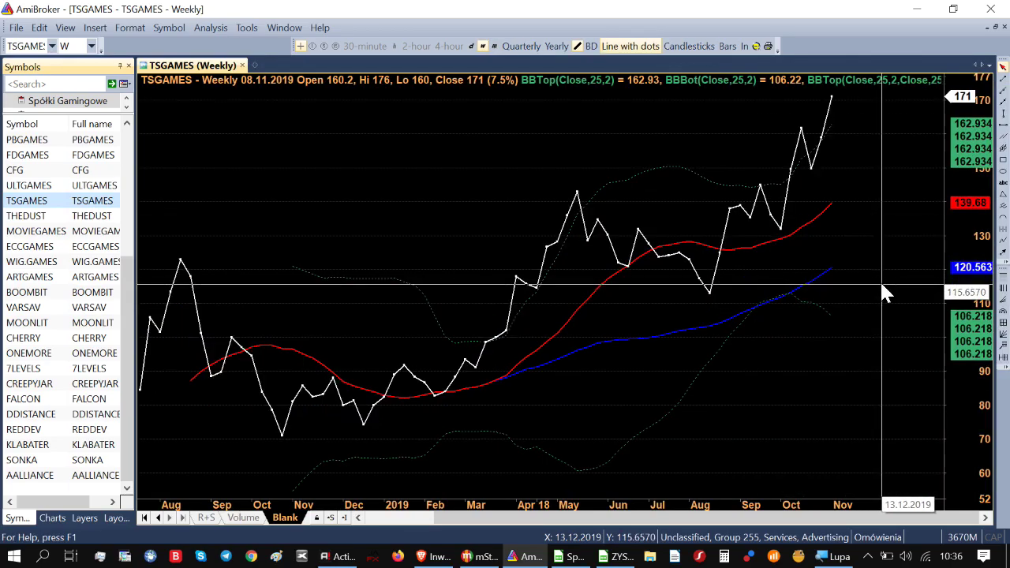
{"action": "key", "text": "ctrl+shift+c"}
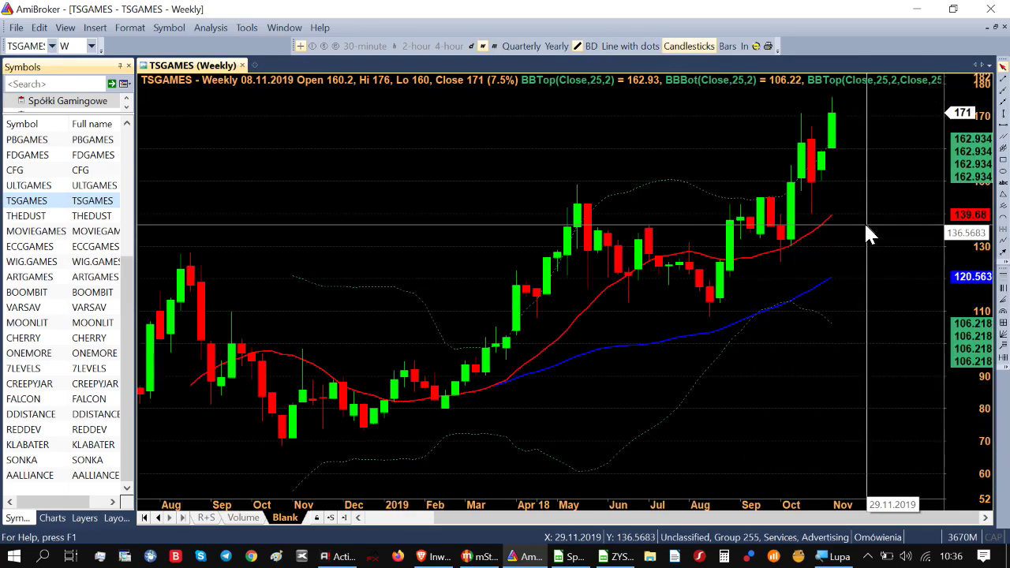
{"action": "mouse_move", "coordinate": [869, 235]}
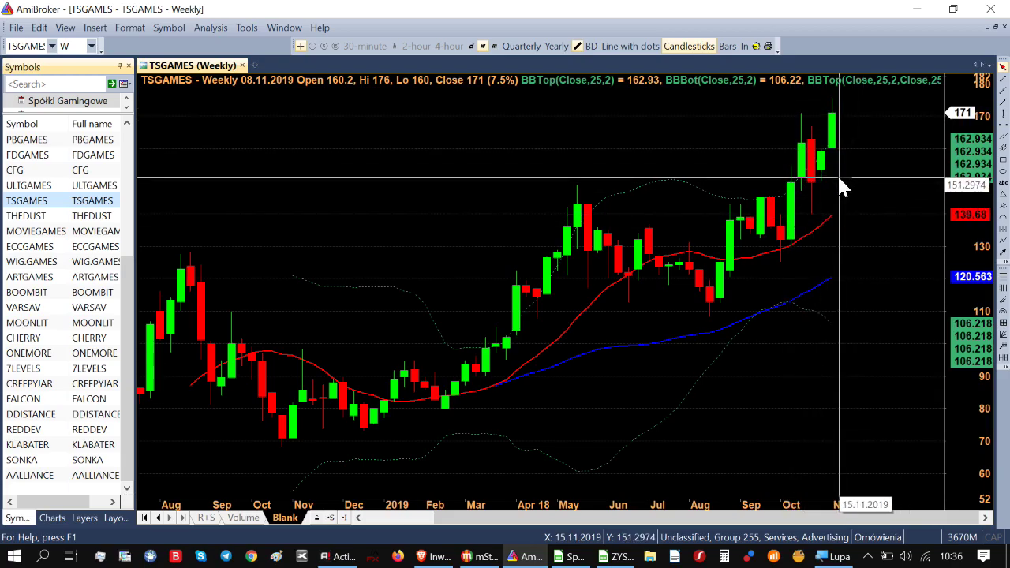
{"action": "mouse_move", "coordinate": [839, 181]}
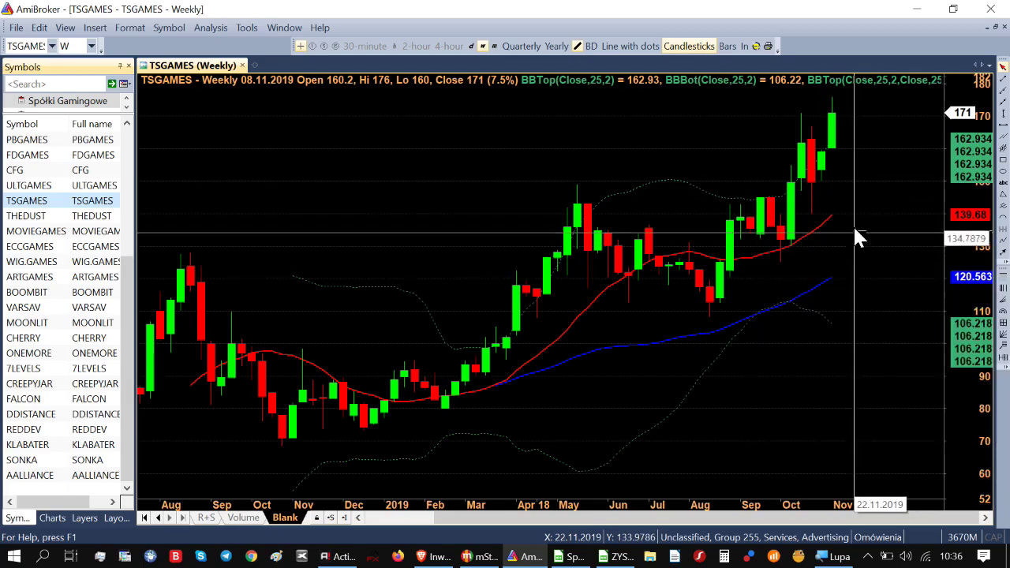
{"action": "mouse_move", "coordinate": [867, 211]}
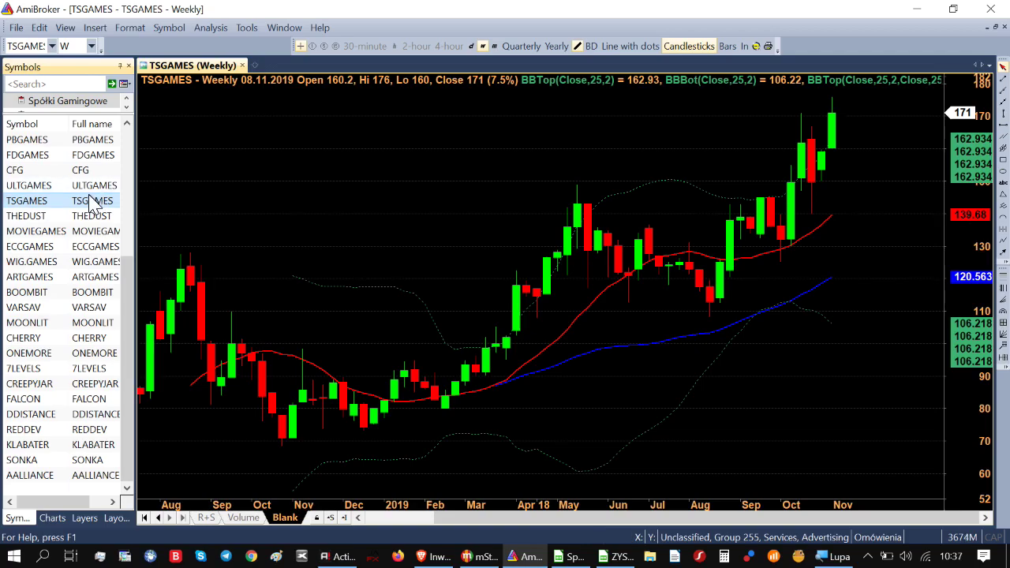
Step: Check the TSGAMES candle of 16.08.2019, switch to the ZYSK Wyliczenia spreadsheet and set the Cena p value in C3 to 119,8
{"action": "mouse_move", "coordinate": [245, 232]}
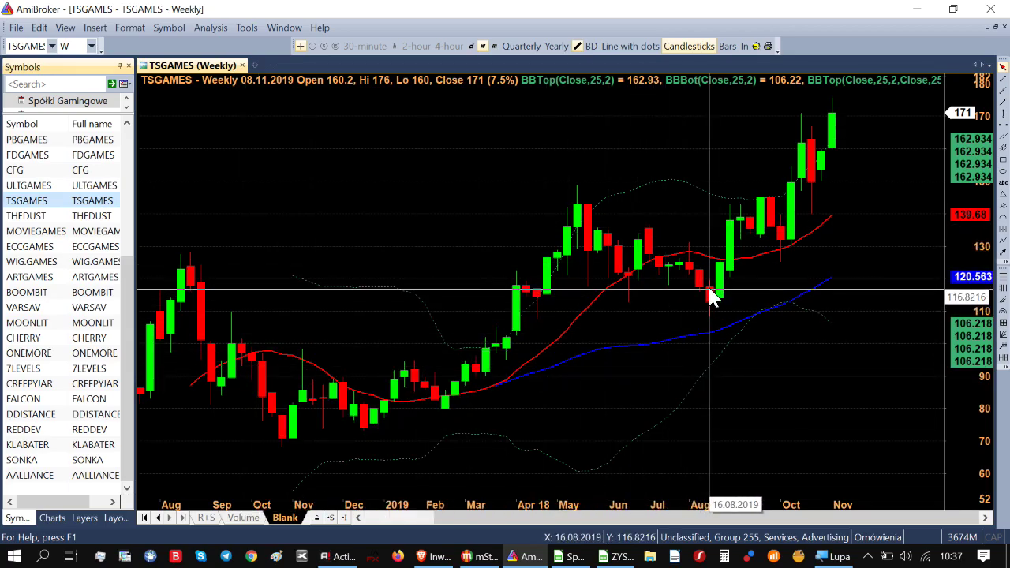
{"action": "left_click", "coordinate": [710, 292]}
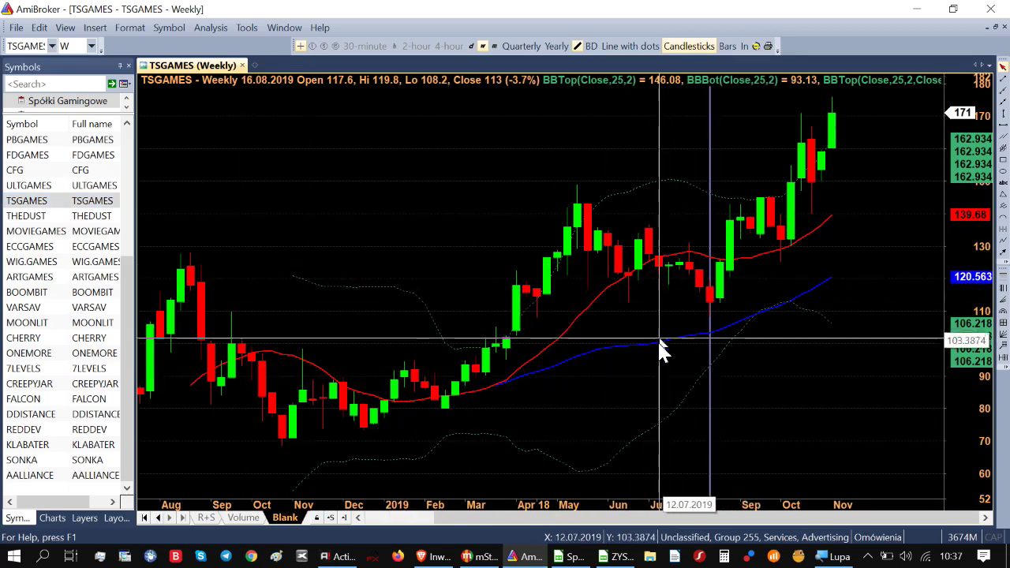
{"action": "left_click", "coordinate": [611, 559]}
{"action": "left_click", "coordinate": [196, 201]}
{"action": "type", "text": "11"}
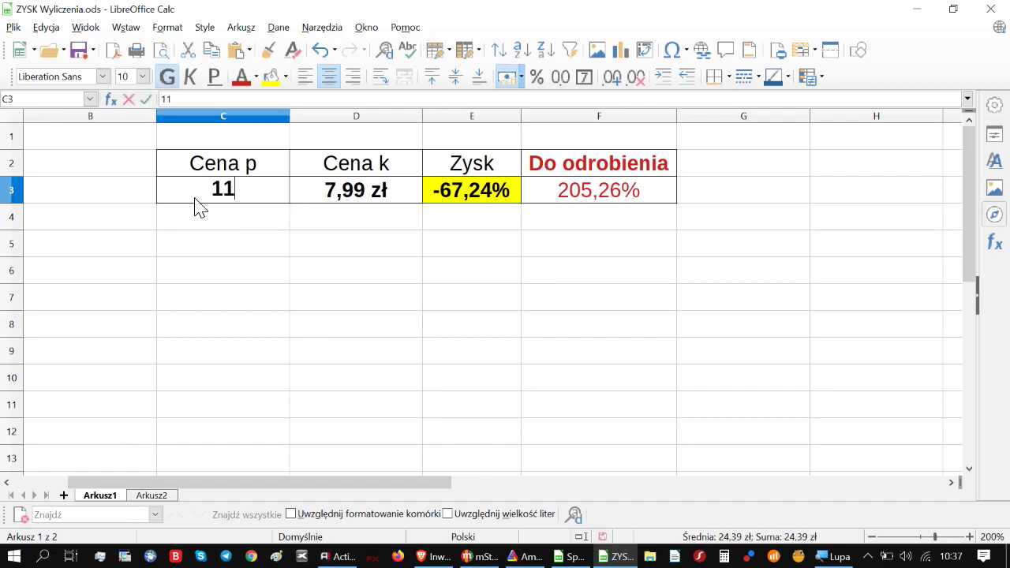
{"action": "type", "text": "9,8"}
{"action": "left_click", "coordinate": [291, 245]}
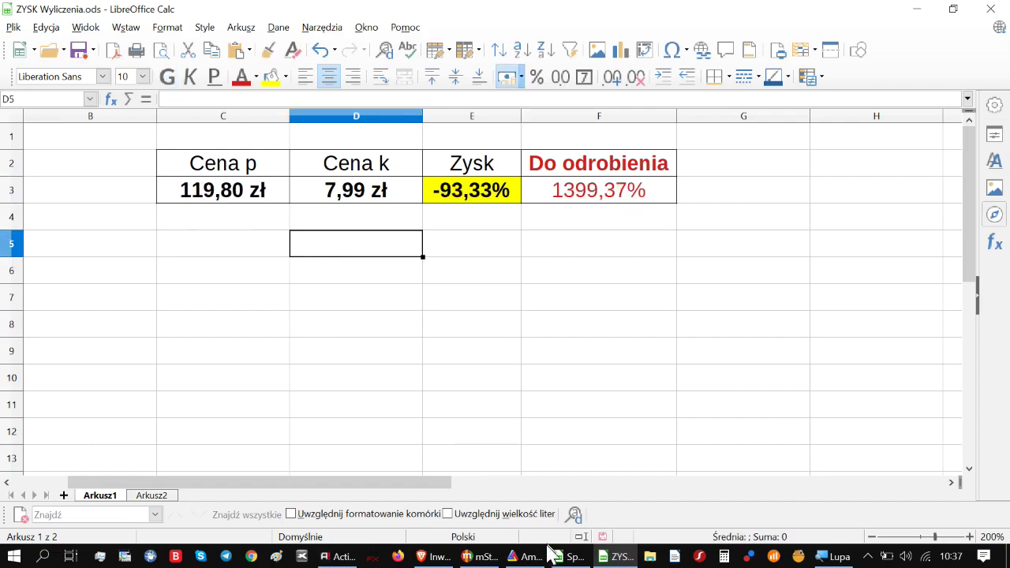
Step: Check the latest TSGAMES weekly candle in AmiBroker and set the Cena k value in D3 of the spreadsheet to 176
{"action": "left_click", "coordinate": [525, 557]}
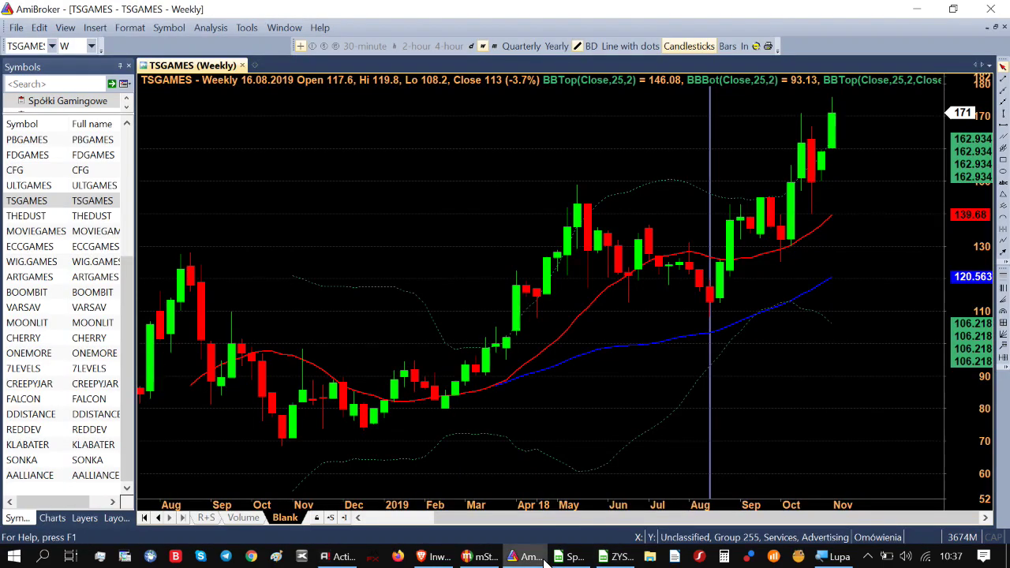
{"action": "left_click", "coordinate": [832, 127]}
{"action": "mouse_move", "coordinate": [793, 194]}
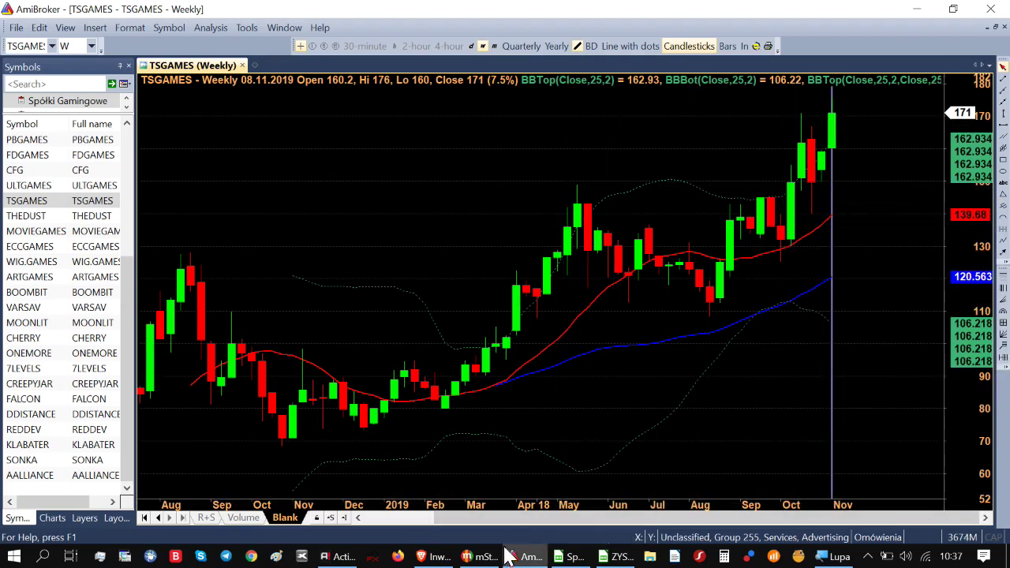
{"action": "left_click", "coordinate": [616, 558]}
{"action": "left_click", "coordinate": [387, 197]}
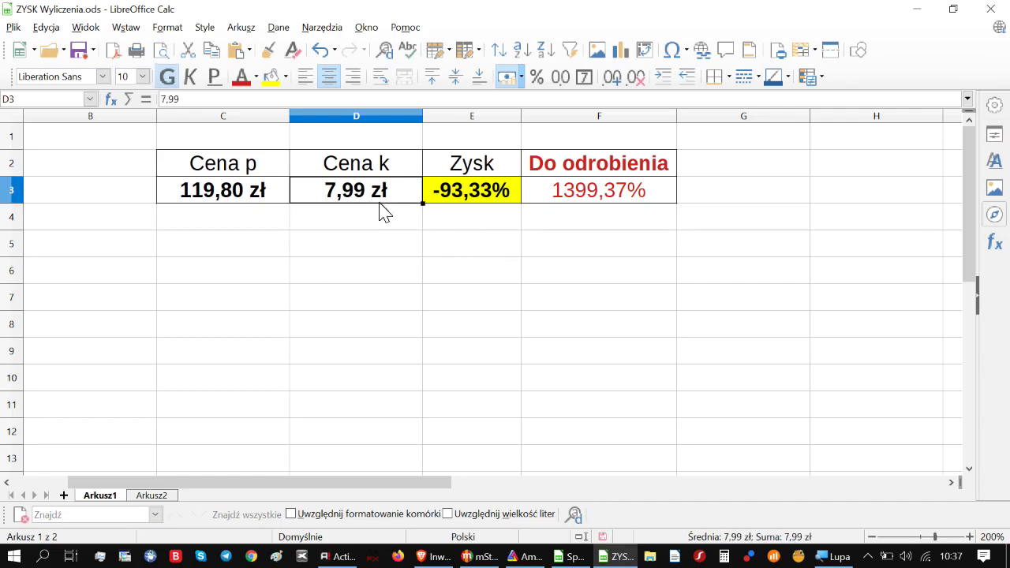
{"action": "type", "text": "176"}
{"action": "left_click", "coordinate": [494, 338]}
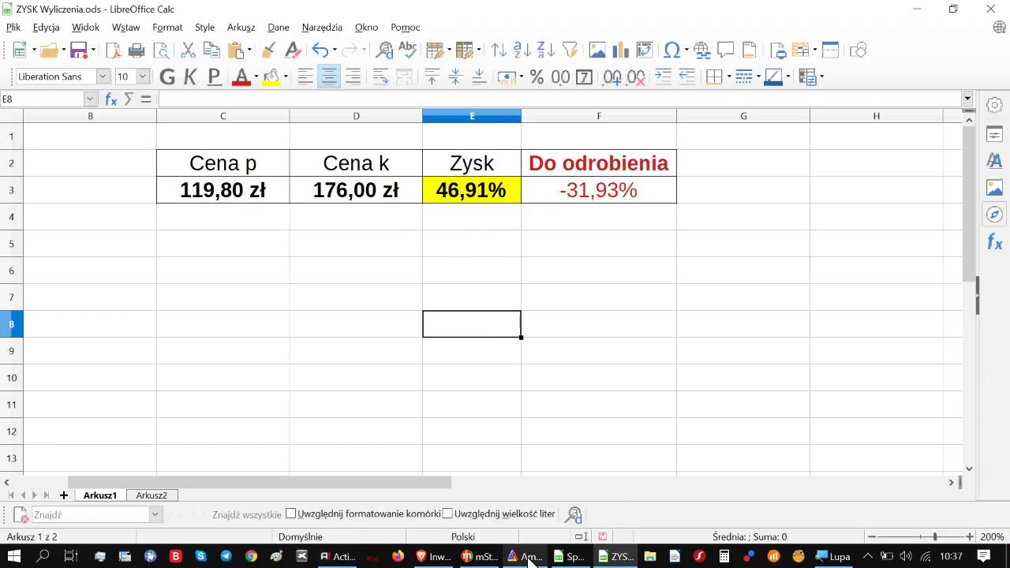
Step: Switch to mStatica 4 and sort the GRY table by Kurs from the highest price down
{"action": "mouse_move", "coordinate": [540, 558]}
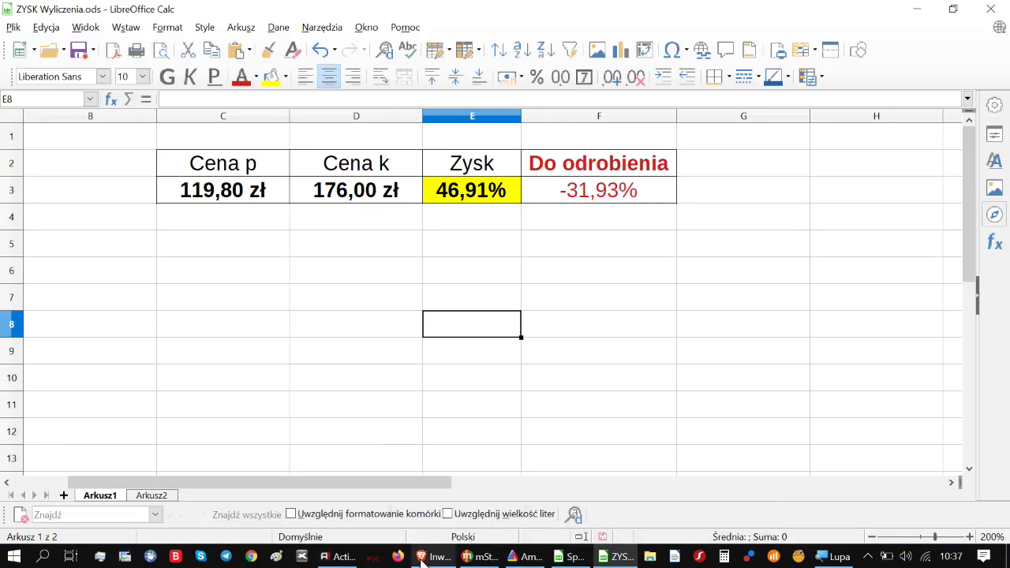
{"action": "left_click", "coordinate": [462, 539]}
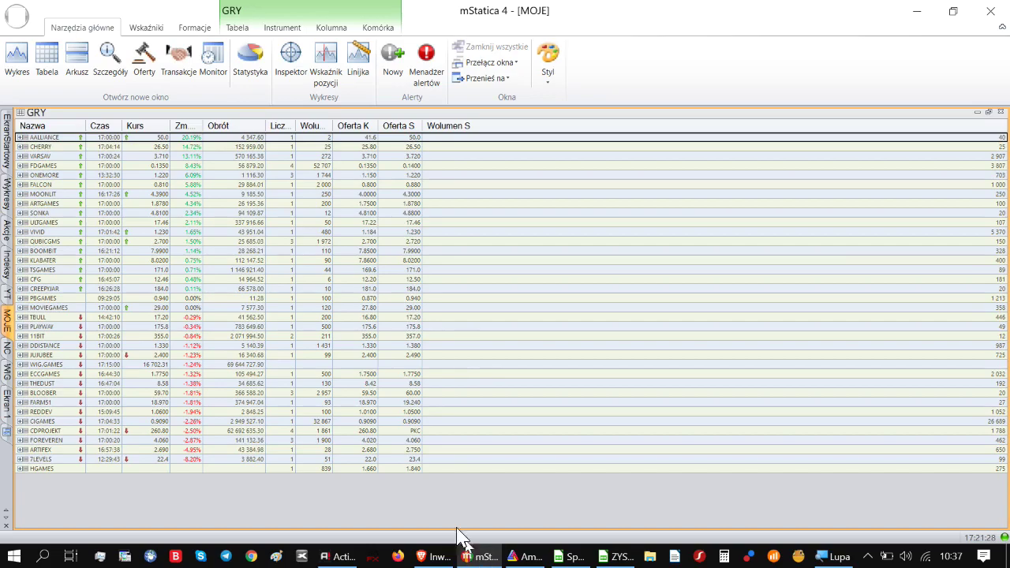
{"action": "left_click", "coordinate": [152, 127]}
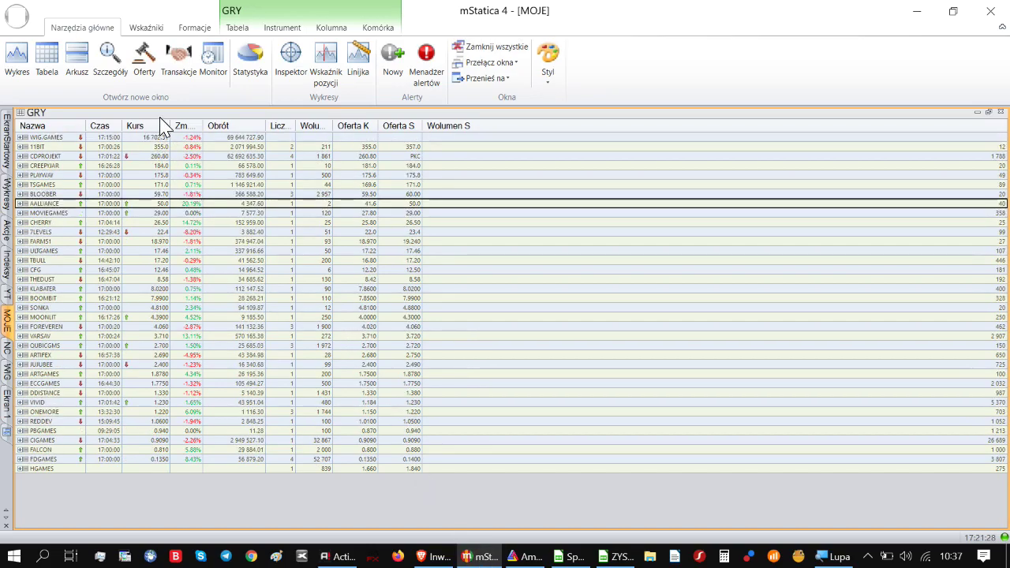
Step: Review the highest-priced companies in the GRY table one by one: 11BIT, CDPROJEKT, CREEPYJAR, PLAYWAY and TSGAMES
{"action": "left_click", "coordinate": [165, 147]}
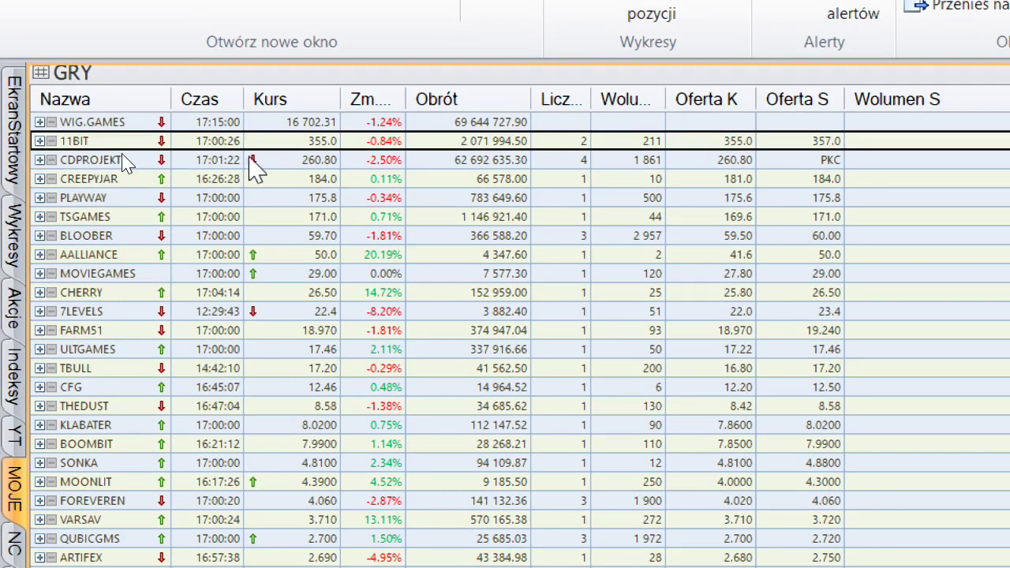
{"action": "left_click", "coordinate": [325, 163]}
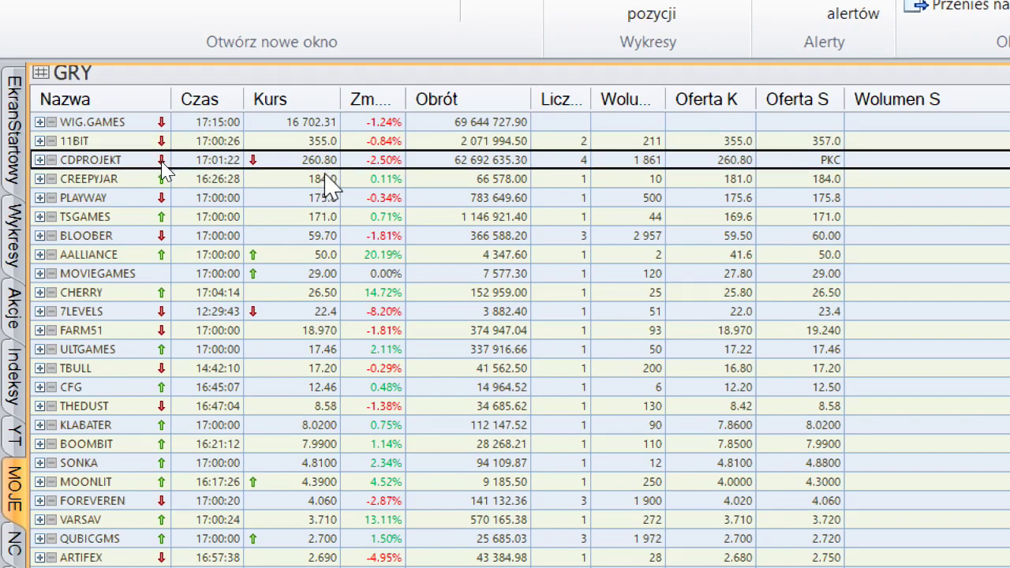
{"action": "left_click", "coordinate": [325, 178]}
{"action": "left_click", "coordinate": [324, 199]}
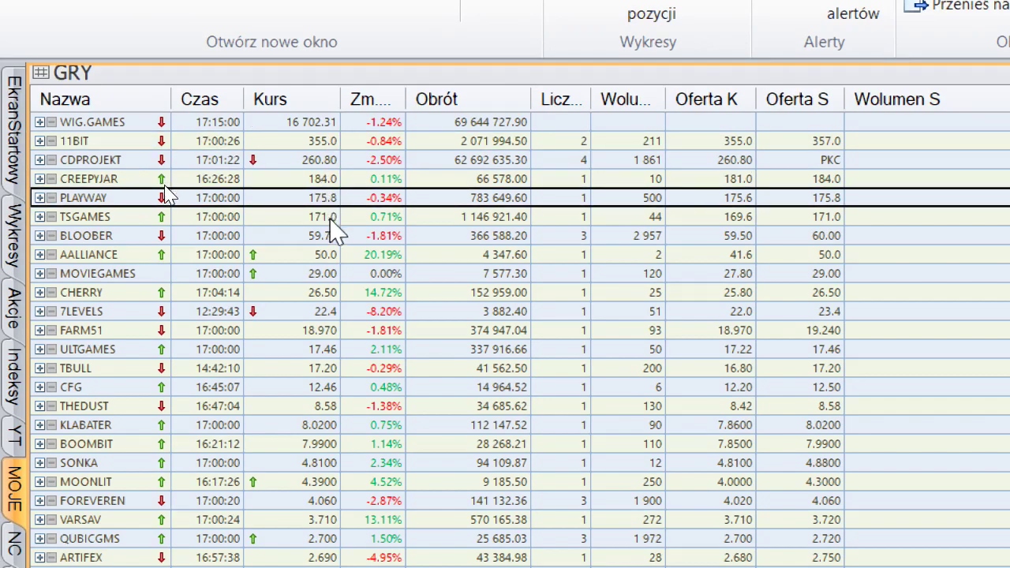
{"action": "left_click", "coordinate": [329, 218]}
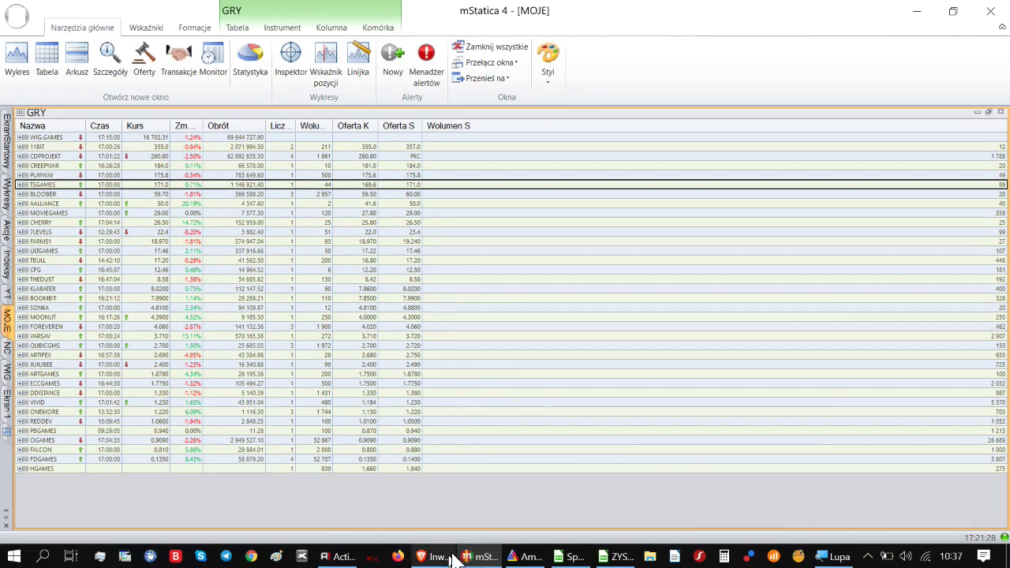
Step: Switch back to AmiBroker, open the ULTGAMES weekly chart and compare its line-with-dots display with its candlestick display
{"action": "left_click", "coordinate": [522, 557]}
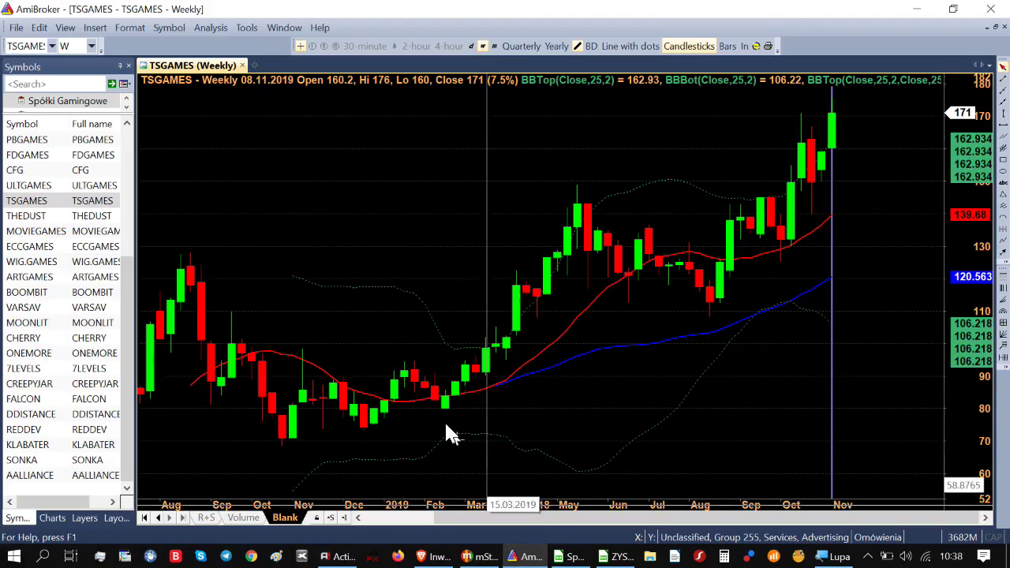
{"action": "left_click", "coordinate": [102, 188]}
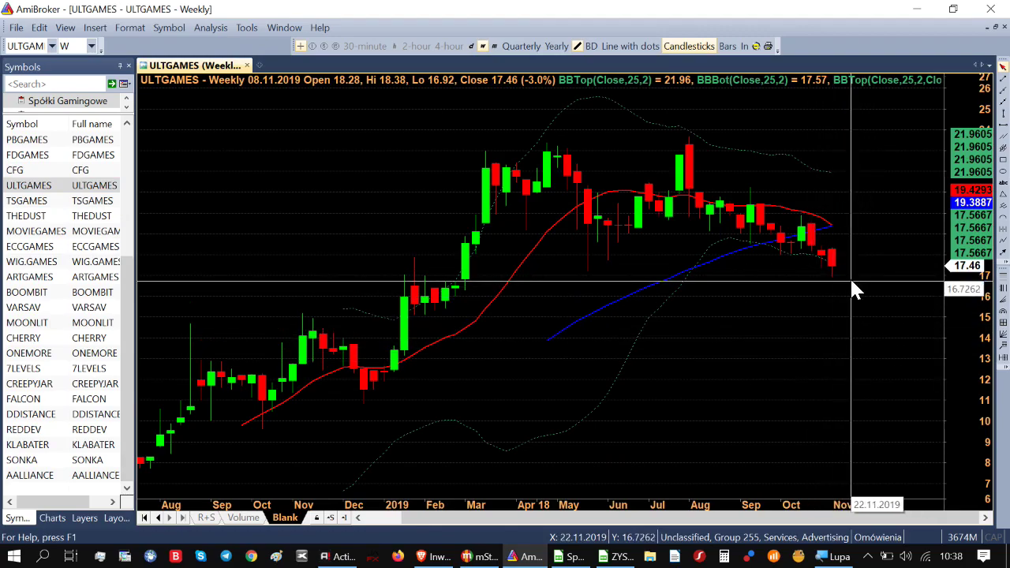
{"action": "key", "text": "ctrl+l"}
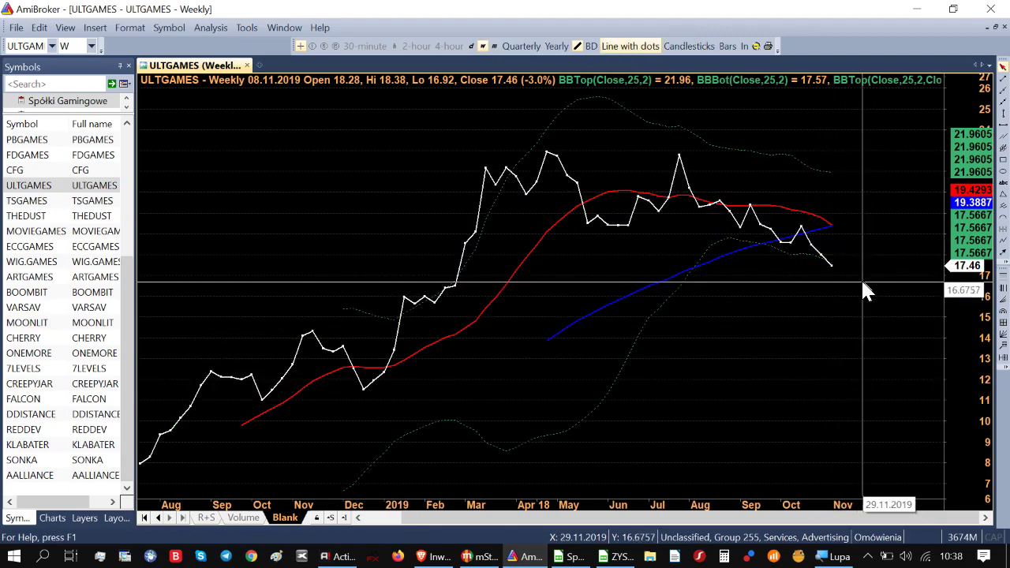
{"action": "key", "text": "ctrl+k"}
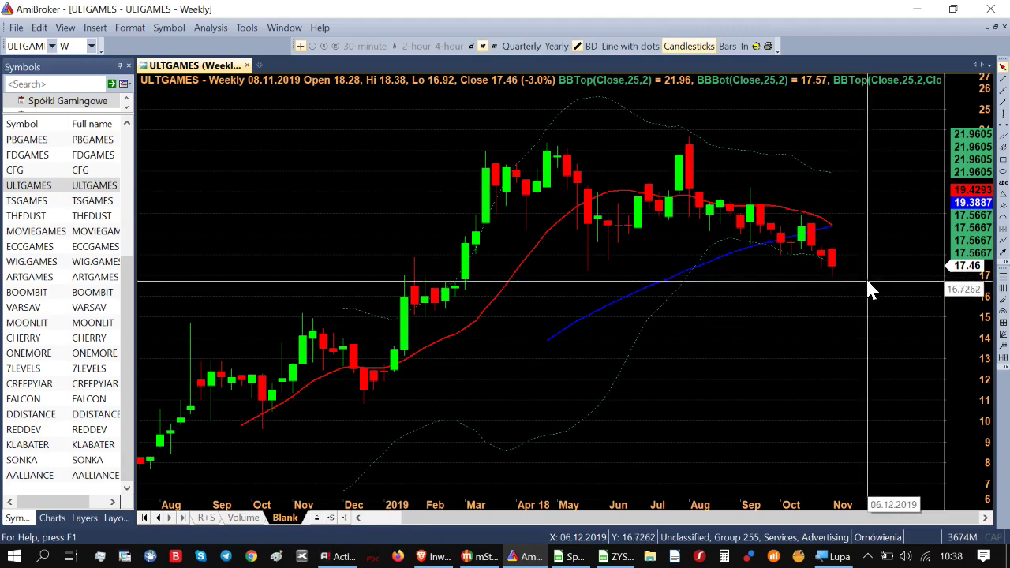
Step: Examine the latest candles on the ULTGAMES weekly chart, followed by those on the CFG weekly chart
{"action": "mouse_move", "coordinate": [898, 293]}
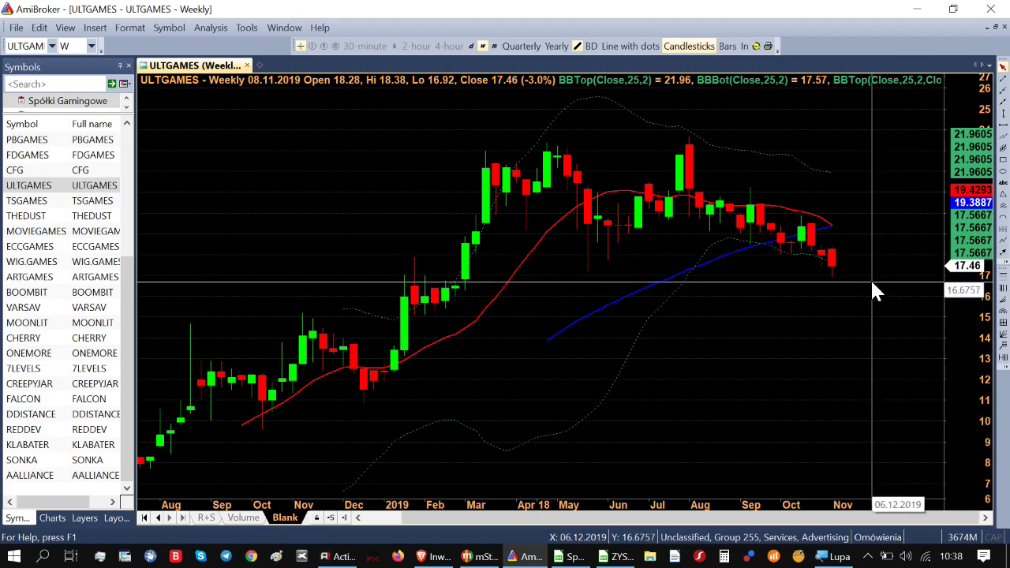
{"action": "left_click", "coordinate": [101, 170]}
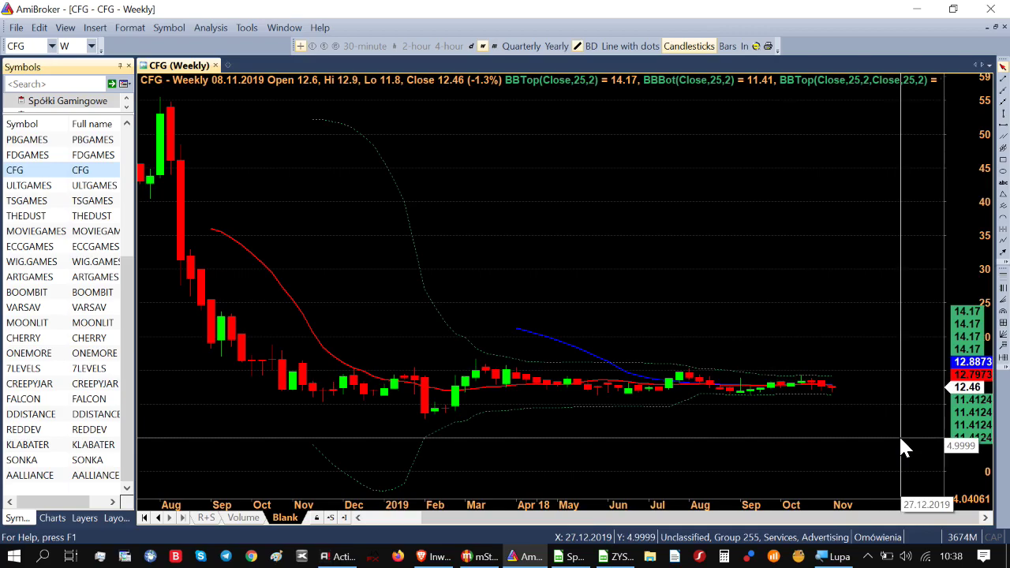
{"action": "mouse_move", "coordinate": [902, 440]}
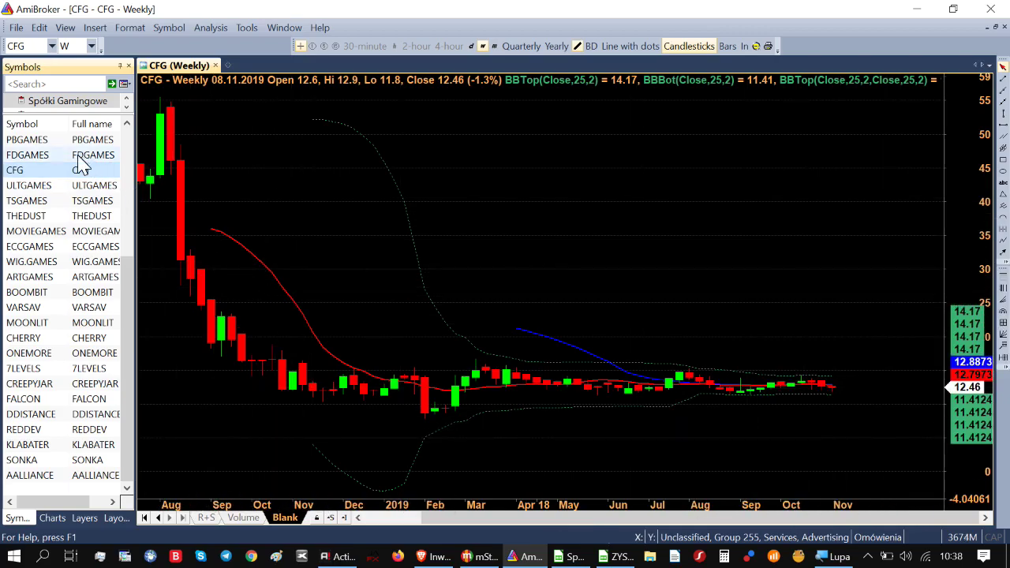
Step: Open the FDGAMES weekly chart and examine its latest candles against the moving averages
{"action": "left_click", "coordinate": [83, 157]}
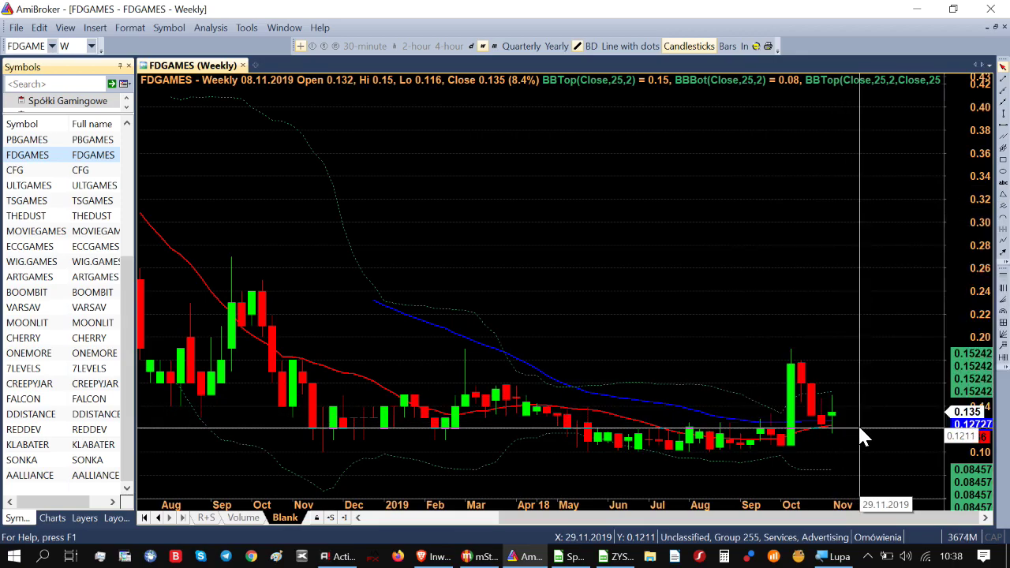
{"action": "mouse_move", "coordinate": [862, 432]}
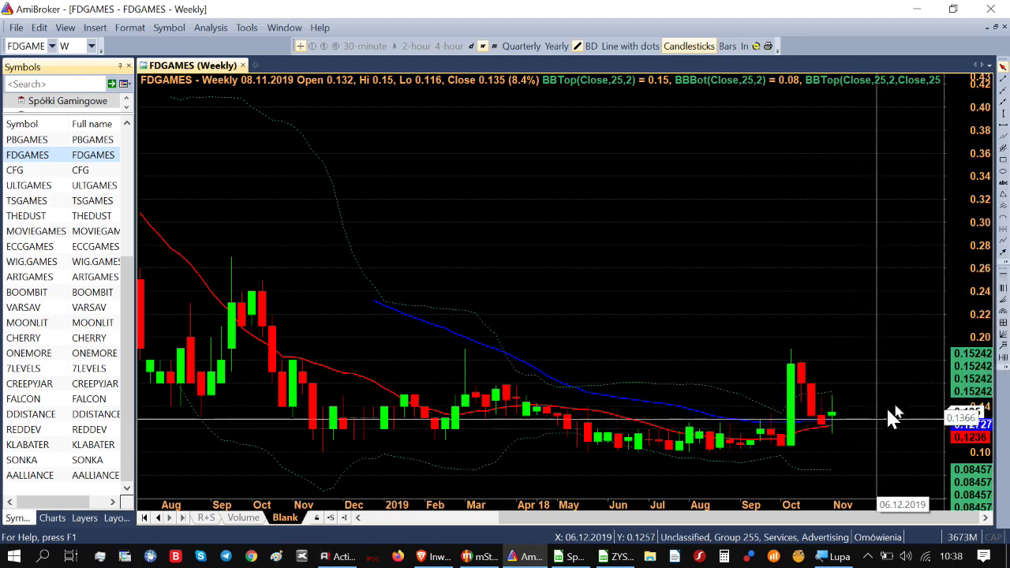
{"action": "mouse_move", "coordinate": [893, 419]}
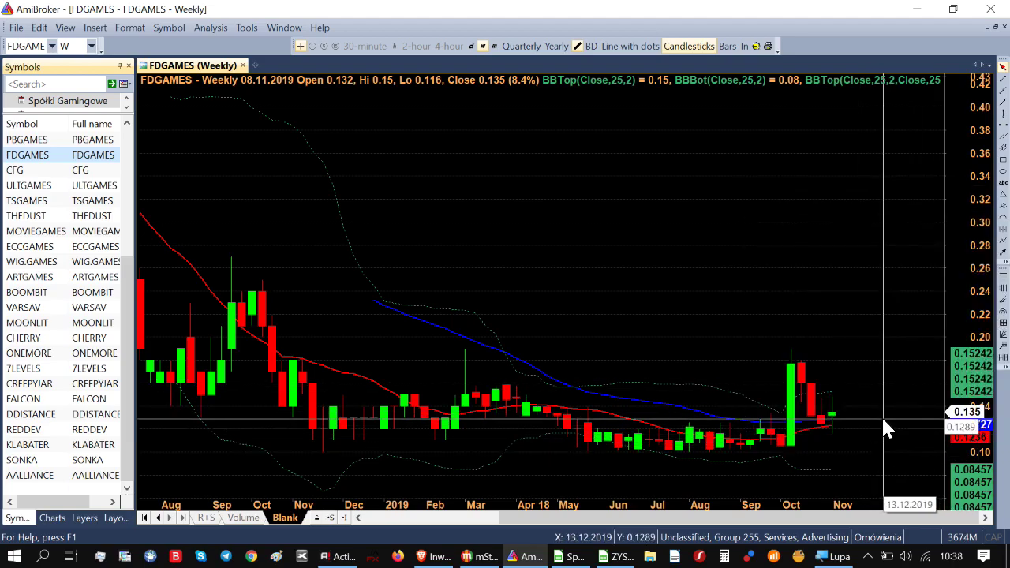
{"action": "mouse_move", "coordinate": [893, 436]}
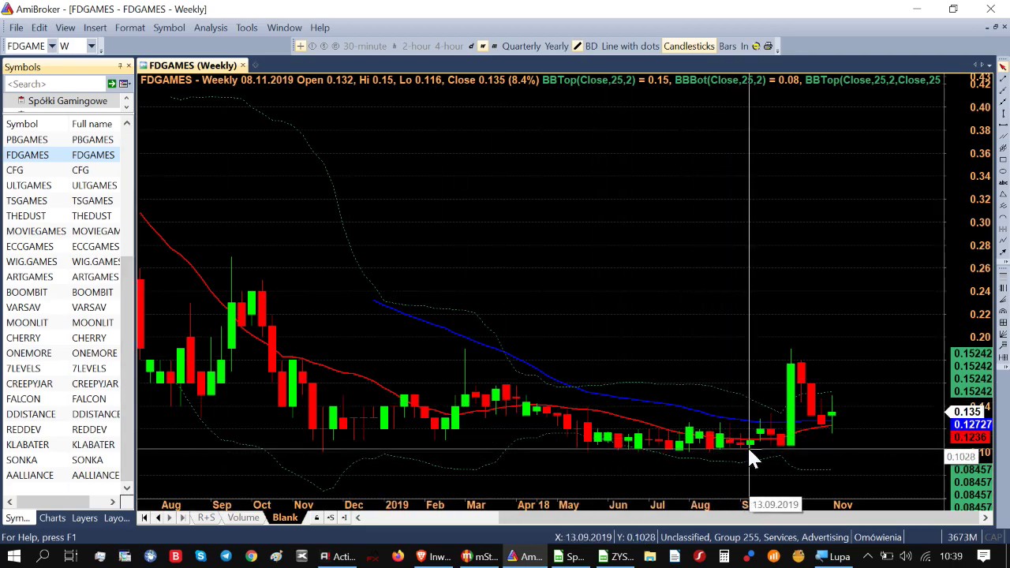
Step: Open the PBGAMES weekly chart and examine the latest candle and the earlier price history
{"action": "left_click", "coordinate": [97, 141]}
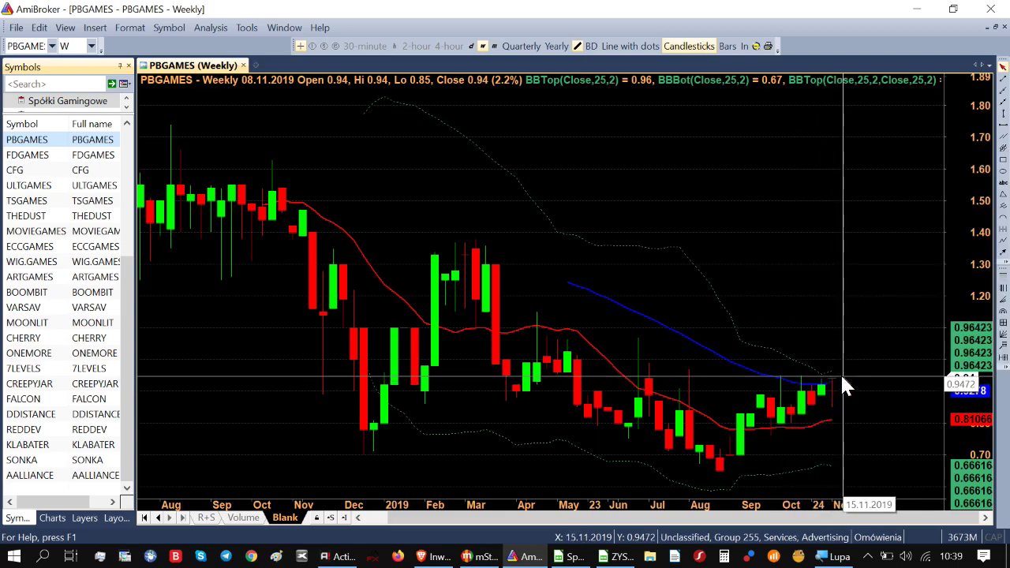
{"action": "mouse_move", "coordinate": [842, 381]}
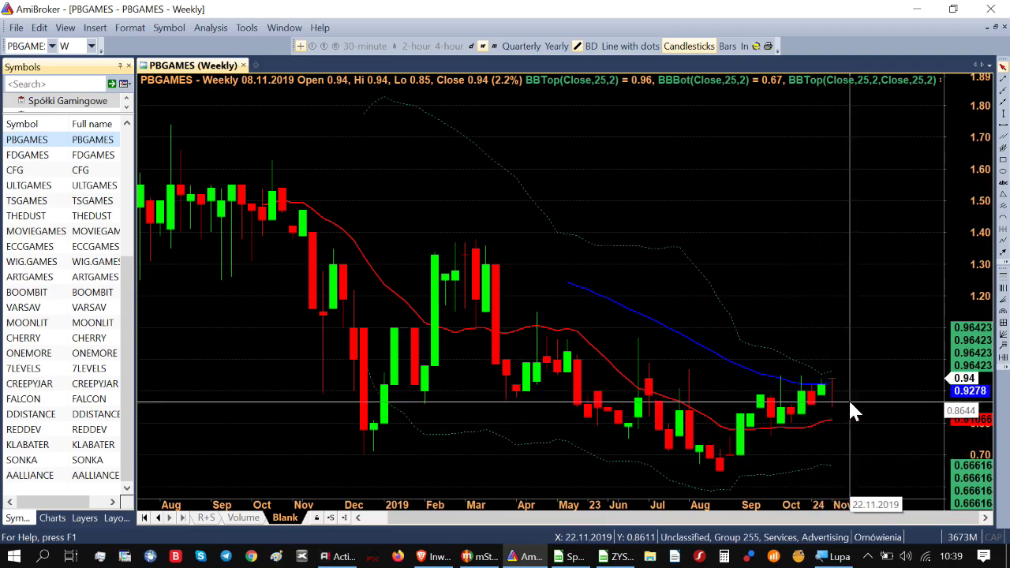
{"action": "mouse_move", "coordinate": [869, 391]}
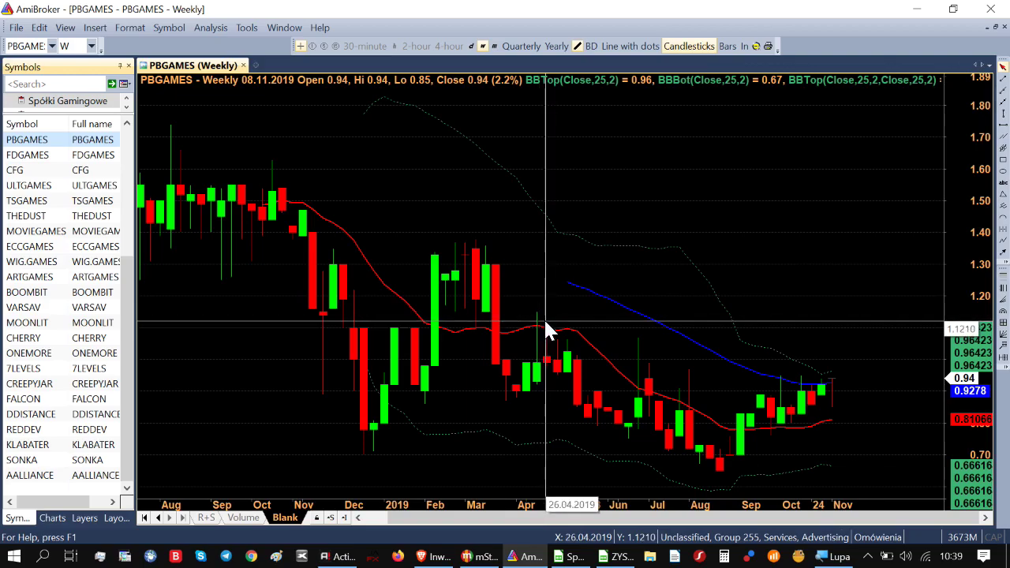
{"action": "mouse_move", "coordinate": [546, 321]}
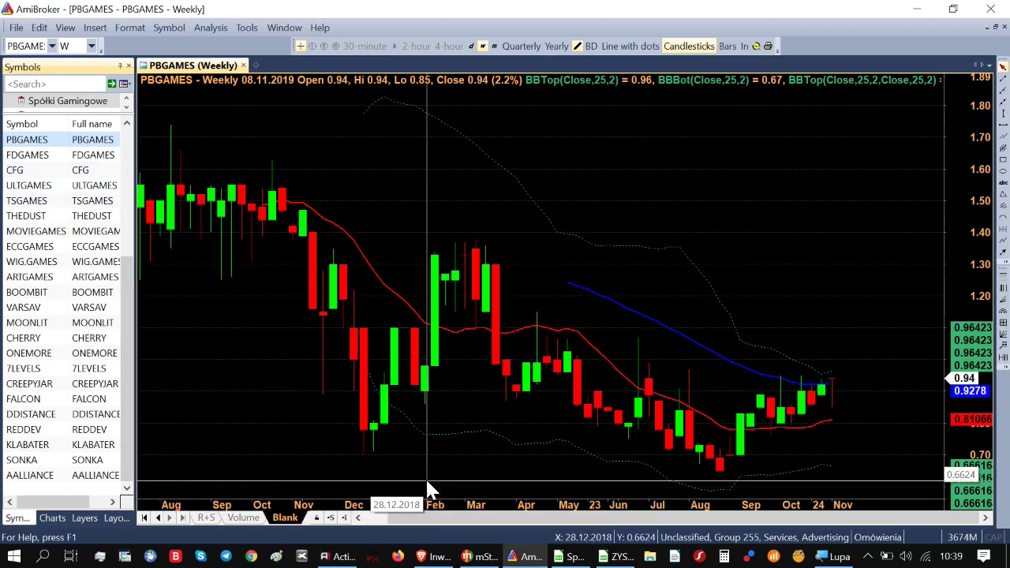
Step: Switch to Spółki Gamingowe.ods in LibreOffice Calc and review the 2020 dates of E3, Gamescom and Pax South on the Wydarzenia sheet
{"action": "left_click", "coordinate": [572, 557]}
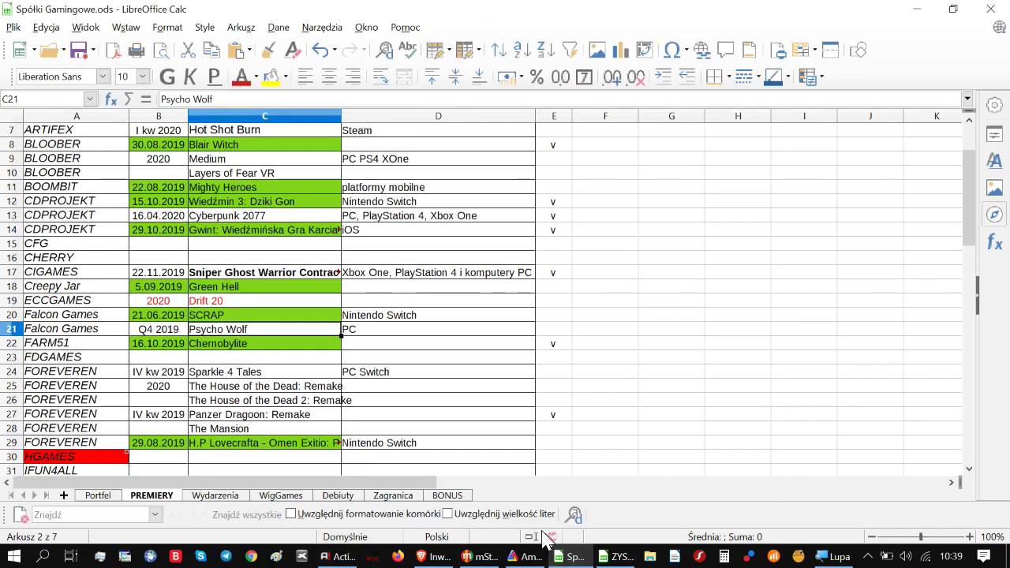
{"action": "left_click", "coordinate": [216, 496]}
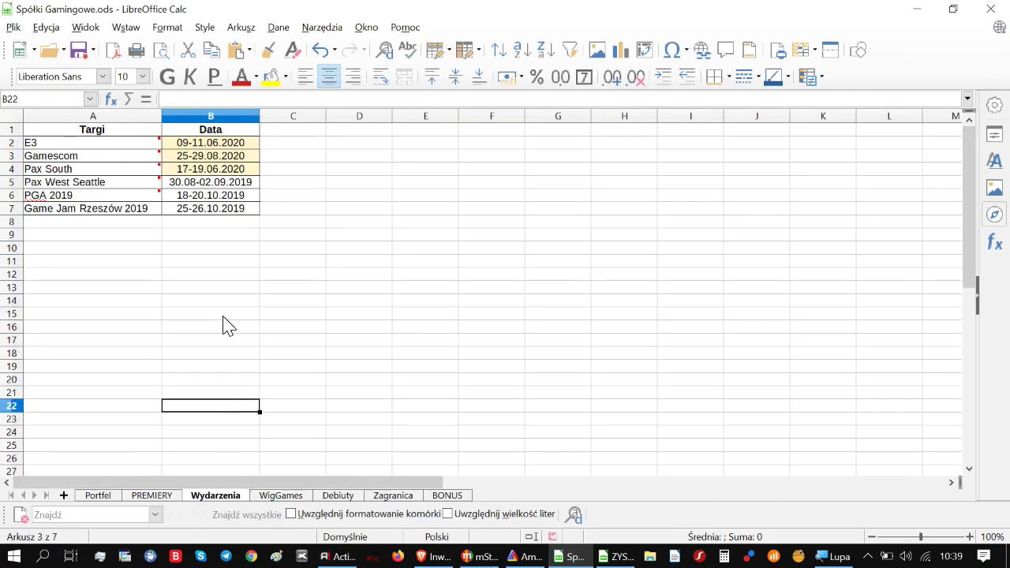
{"action": "left_click", "coordinate": [223, 289]}
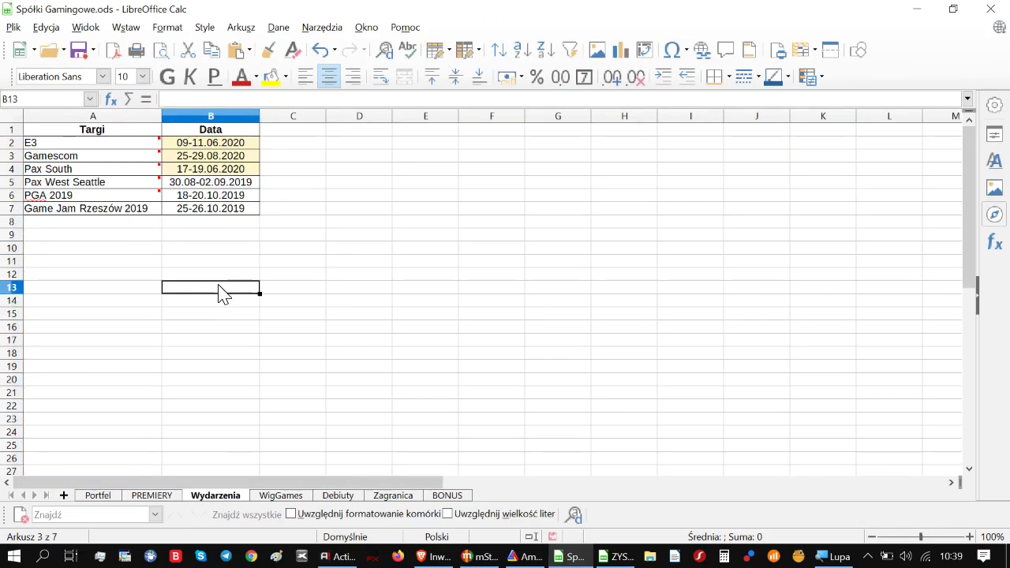
{"action": "left_click", "coordinate": [239, 157]}
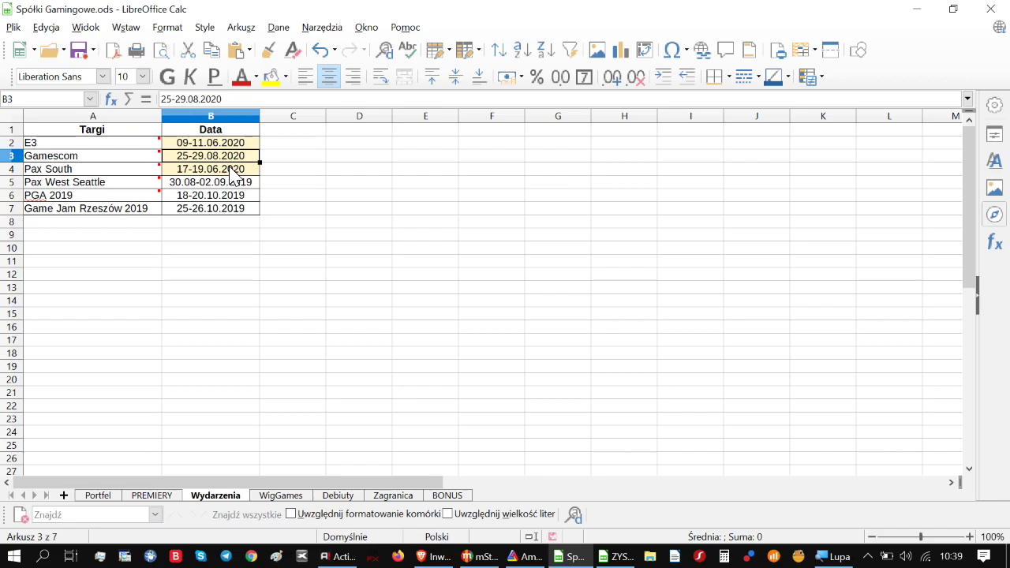
{"action": "left_click", "coordinate": [234, 170]}
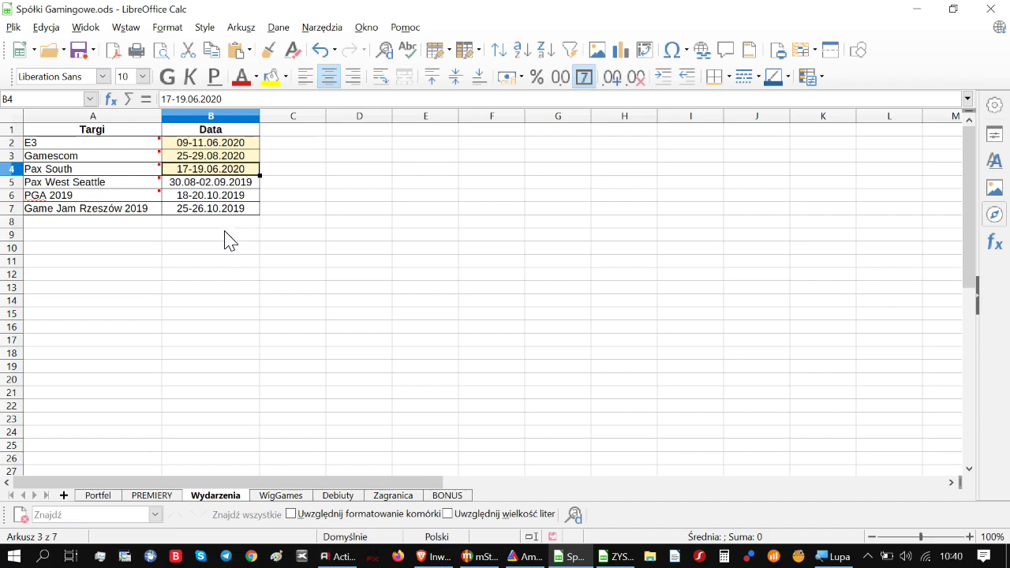
{"action": "left_click", "coordinate": [228, 143]}
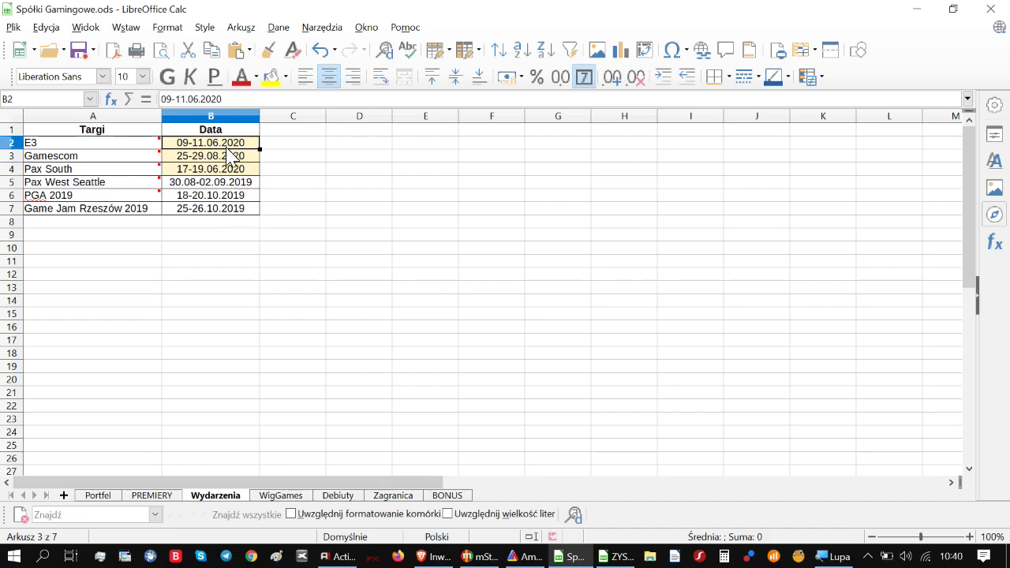
{"action": "left_click", "coordinate": [227, 168]}
{"action": "left_click", "coordinate": [199, 263]}
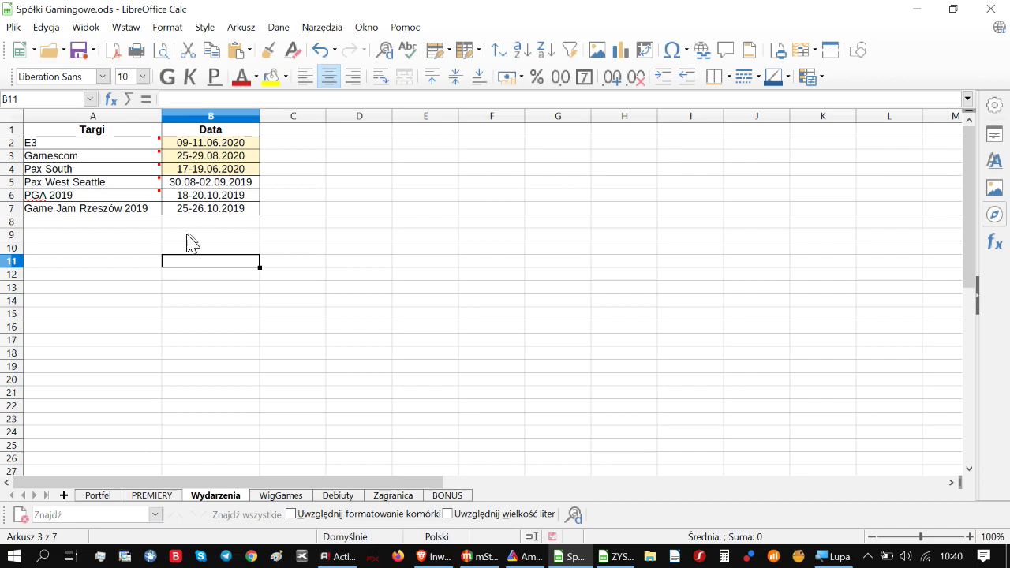
Step: Review the 2019 dates of Pax West Seattle, PGA 2019 and Game Jam Rzeszów 2019 in the events table
{"action": "left_click", "coordinate": [213, 182]}
{"action": "left_click", "coordinate": [214, 196]}
{"action": "left_click", "coordinate": [214, 210]}
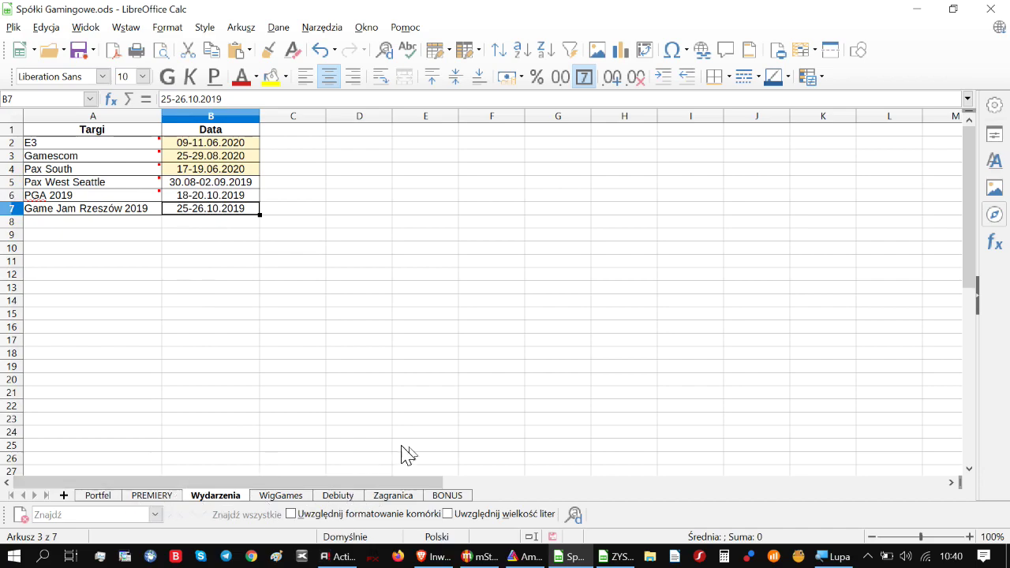
Step: Switch back to AmiBroker and examine the HGAMES weekly chart
{"action": "left_click", "coordinate": [520, 557]}
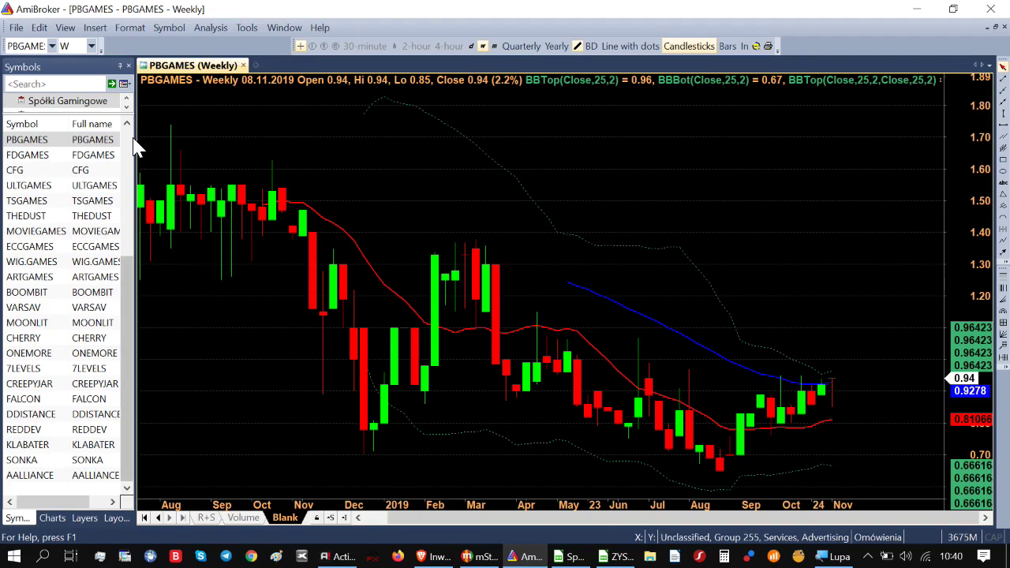
{"action": "scroll", "coordinate": [136, 147], "scroll_direction": "up", "scroll_amount": 4}
{"action": "left_click", "coordinate": [47, 323]}
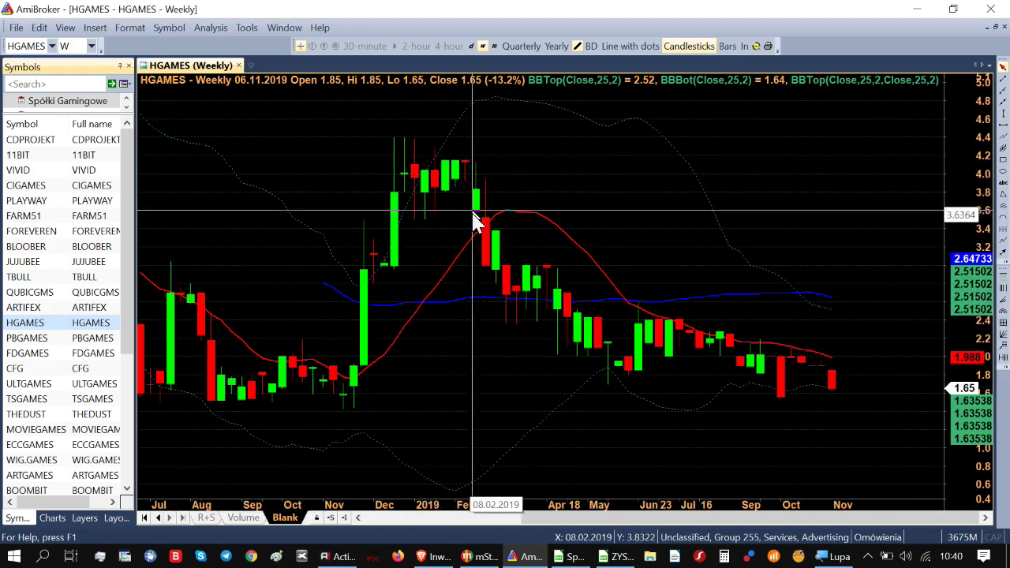
Step: Examine the ARTIFEX chart in the weekly interval, compare it with the yearly interval, and return to weekly
{"action": "left_click", "coordinate": [89, 308]}
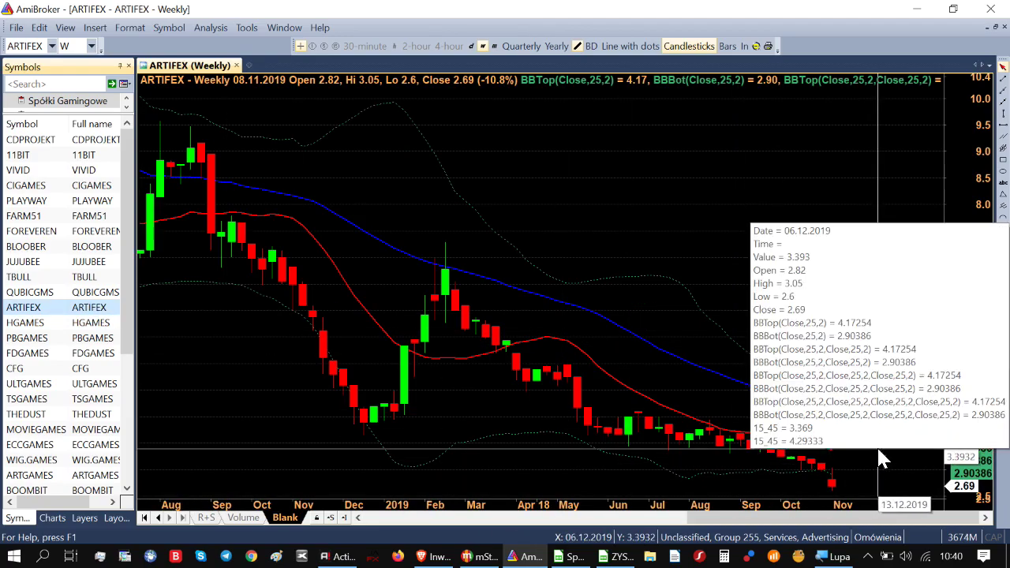
{"action": "mouse_move", "coordinate": [898, 445]}
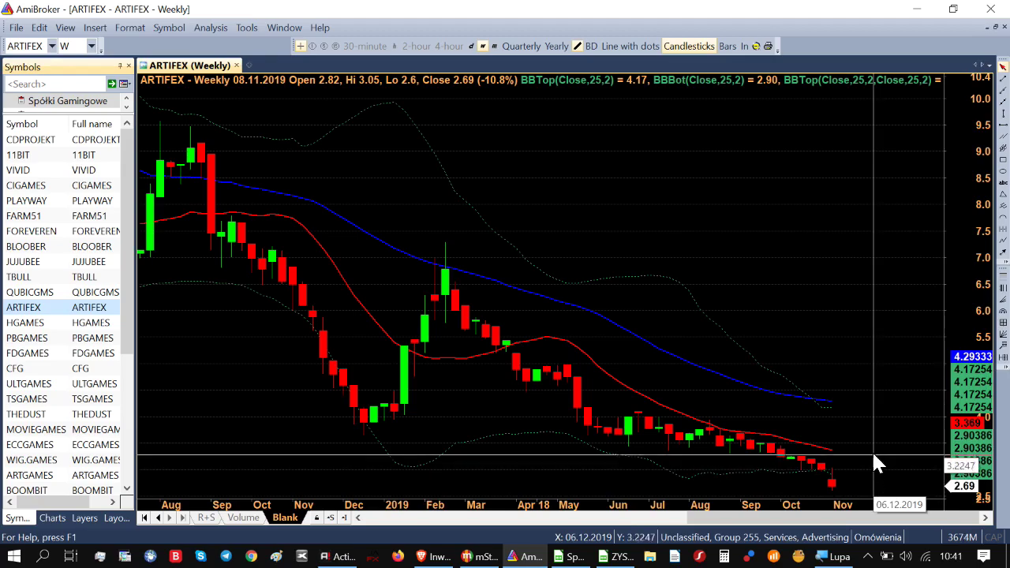
{"action": "mouse_move", "coordinate": [843, 375]}
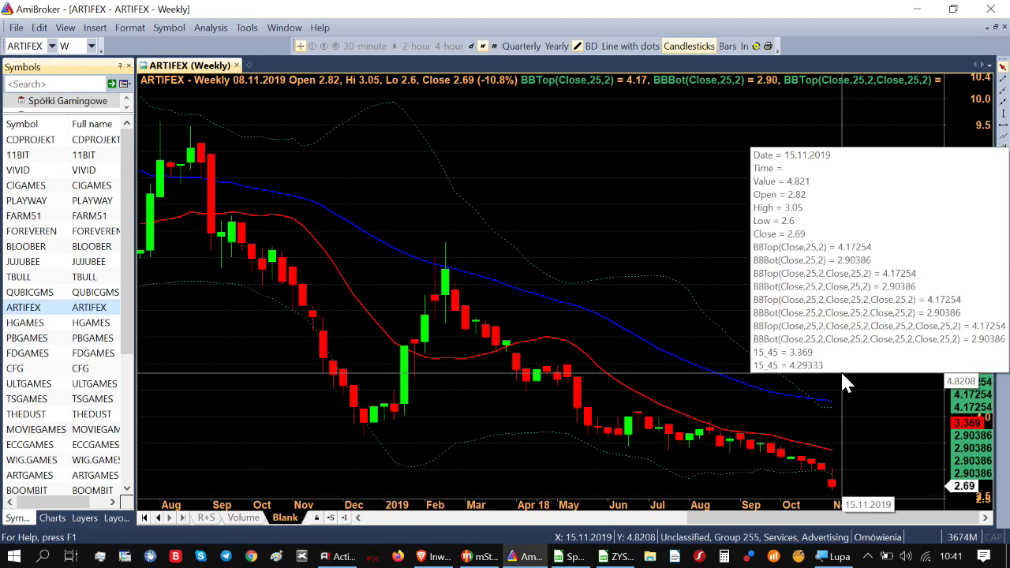
{"action": "left_click", "coordinate": [557, 46]}
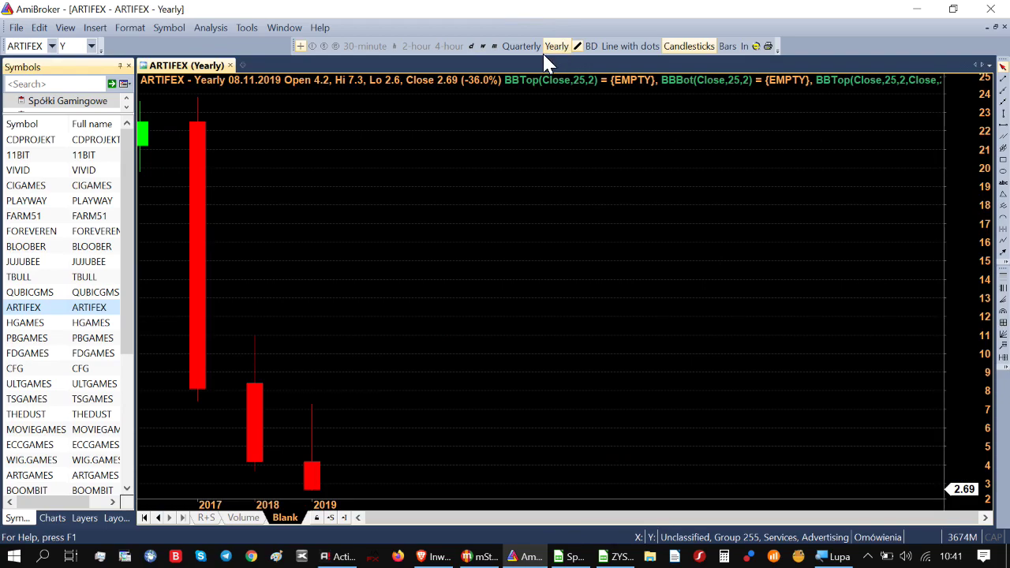
{"action": "left_click", "coordinate": [479, 45]}
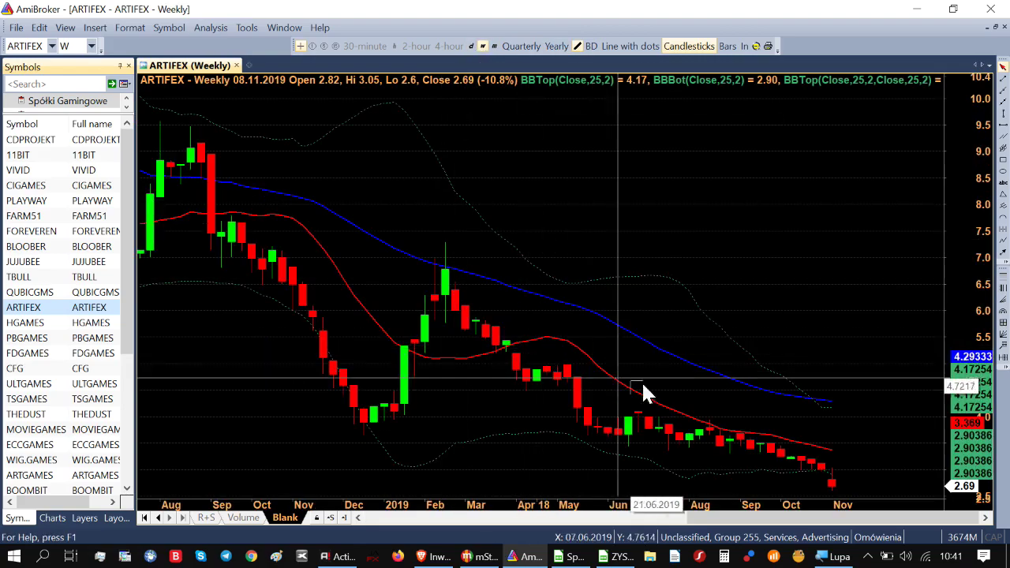
Step: Open the QUBICGMS weekly chart and examine its latest candle against the moving averages
{"action": "left_click", "coordinate": [91, 293]}
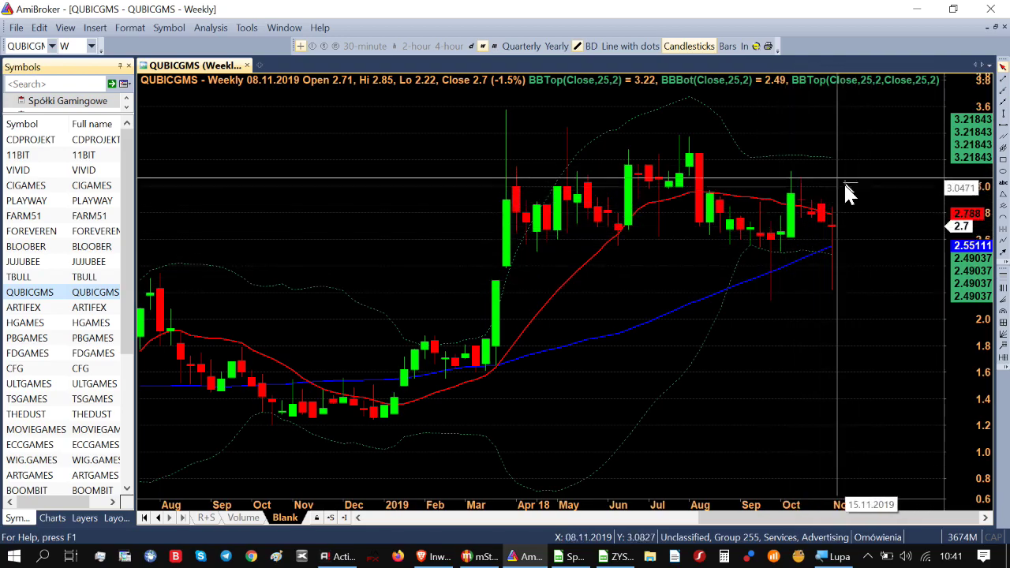
{"action": "mouse_move", "coordinate": [827, 233]}
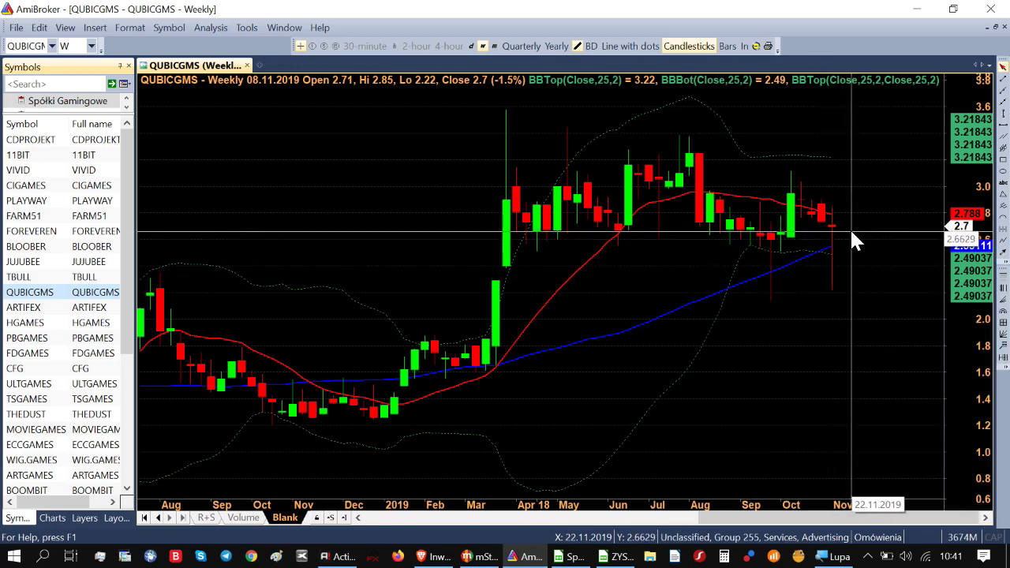
{"action": "mouse_move", "coordinate": [850, 253]}
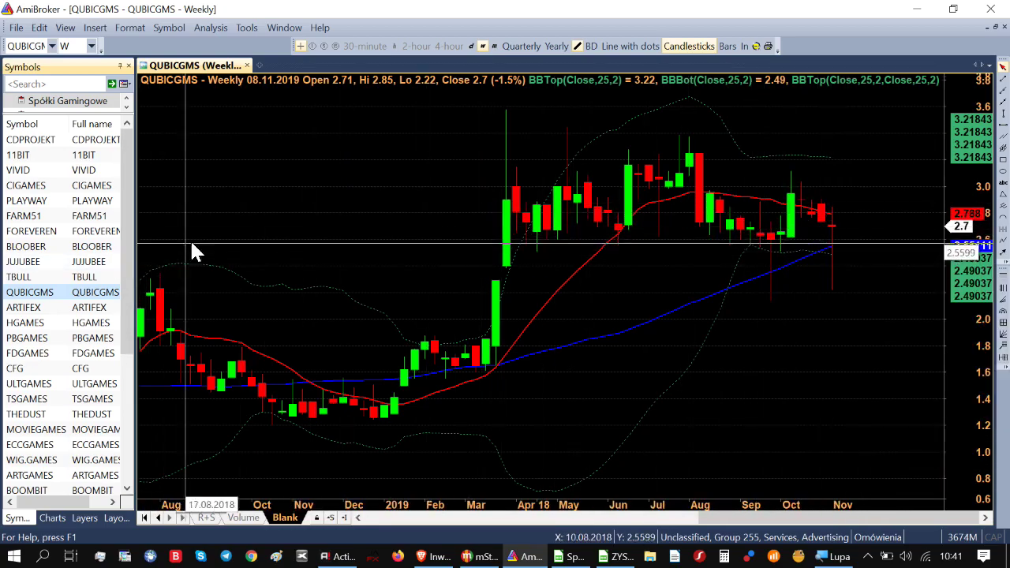
Step: Open the TBULL weekly chart and examine the most recent weekly candles
{"action": "left_click", "coordinate": [100, 281]}
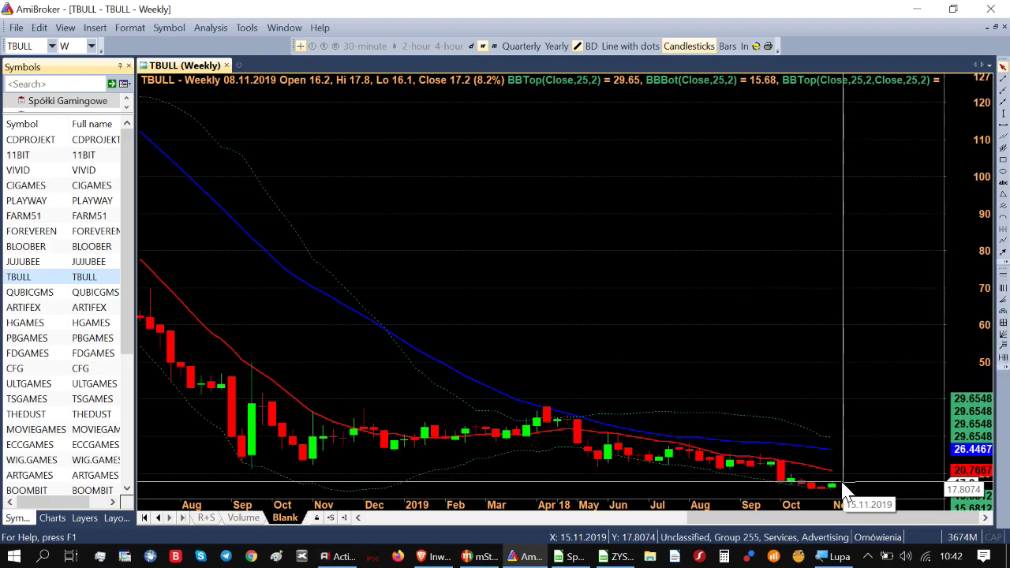
{"action": "mouse_move", "coordinate": [819, 450]}
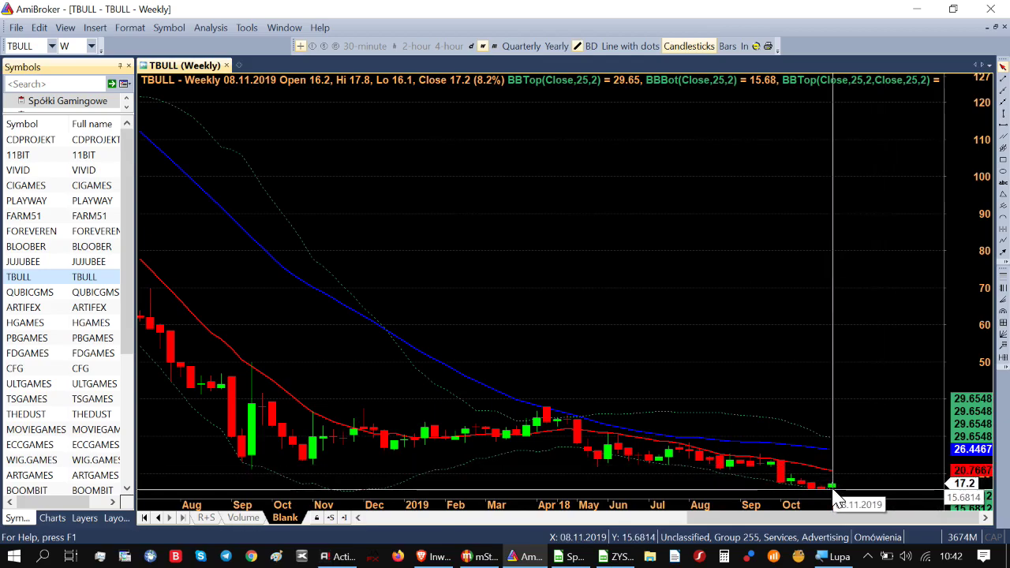
{"action": "mouse_move", "coordinate": [852, 467]}
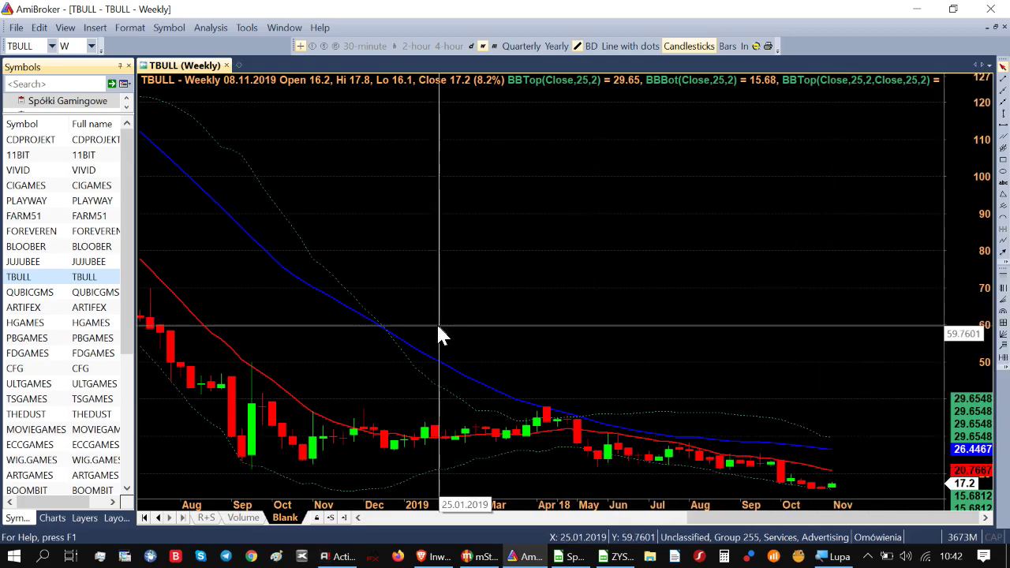
Step: Open the JUJUBEE weekly chart and examine the price movement from June 2019 onwards
{"action": "left_click", "coordinate": [59, 263]}
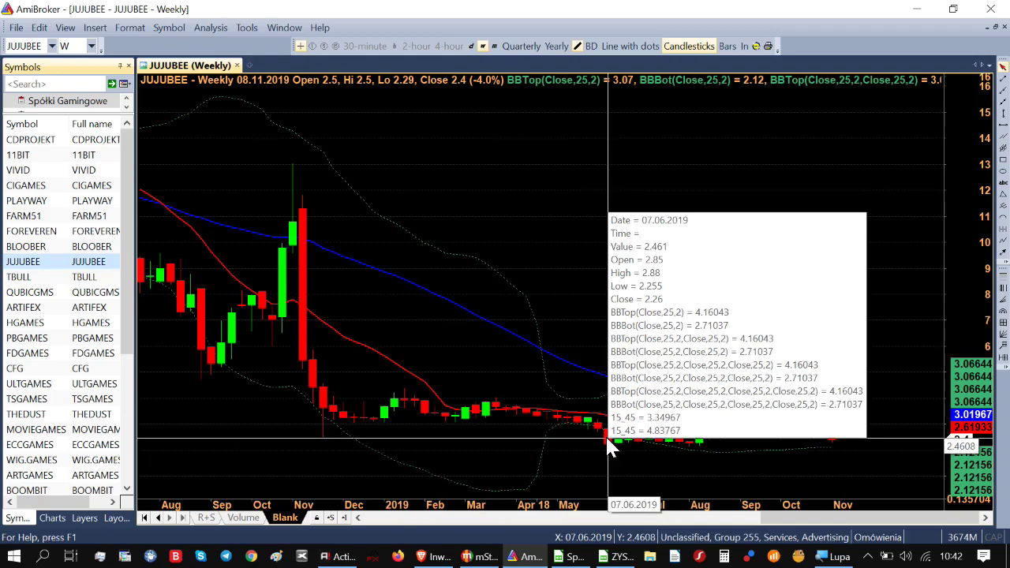
{"action": "mouse_move", "coordinate": [695, 444]}
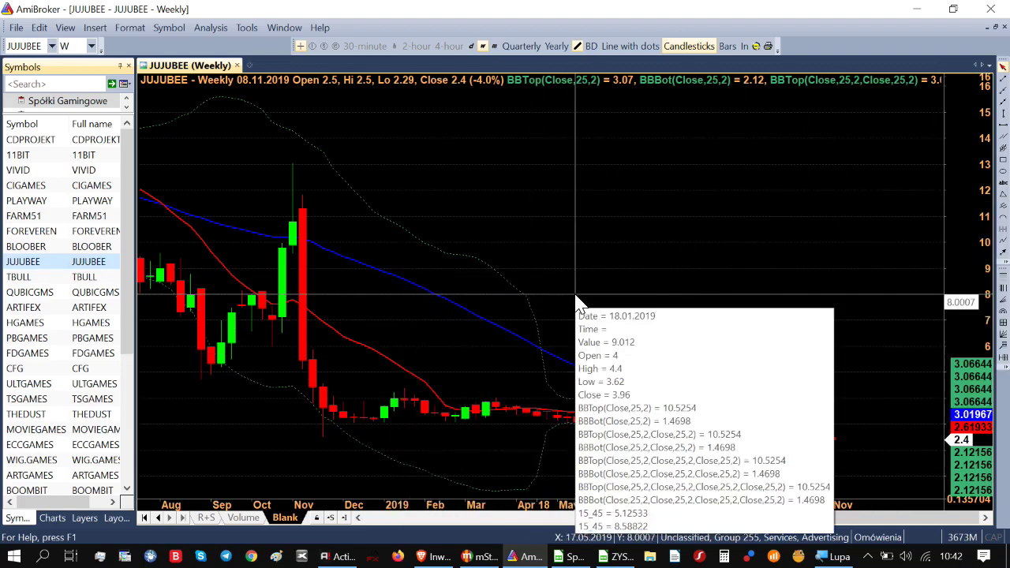
{"action": "mouse_move", "coordinate": [628, 320]}
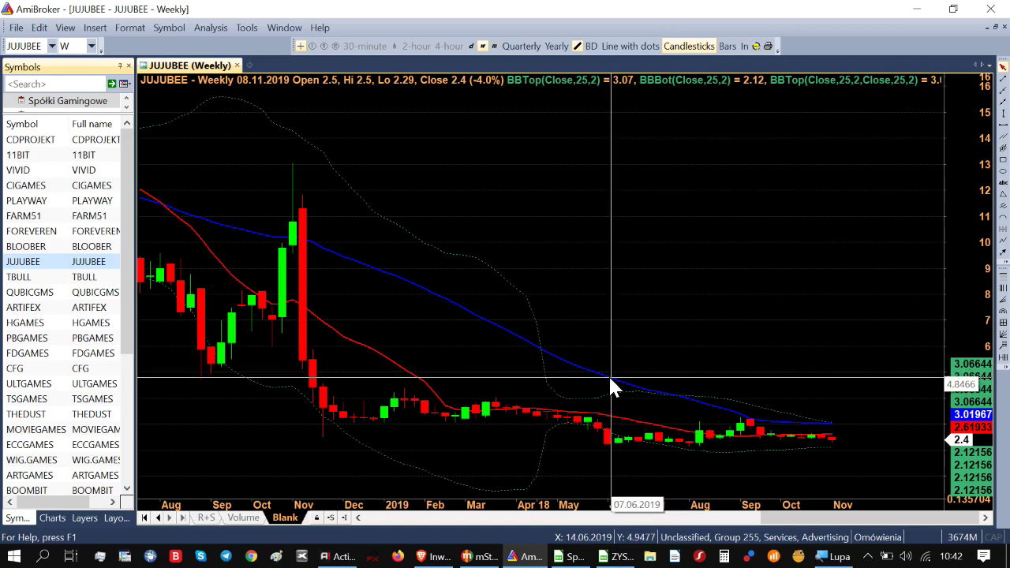
Step: Open the BLOOBER weekly chart and examine the latest candles against the descending trendline and moving averages
{"action": "mouse_move", "coordinate": [228, 298]}
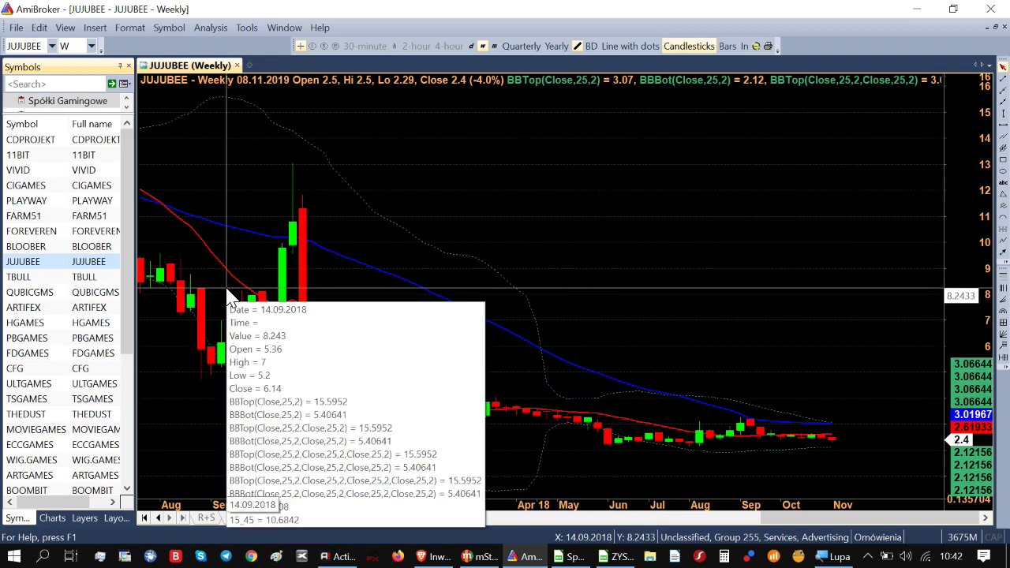
{"action": "left_click", "coordinate": [94, 251]}
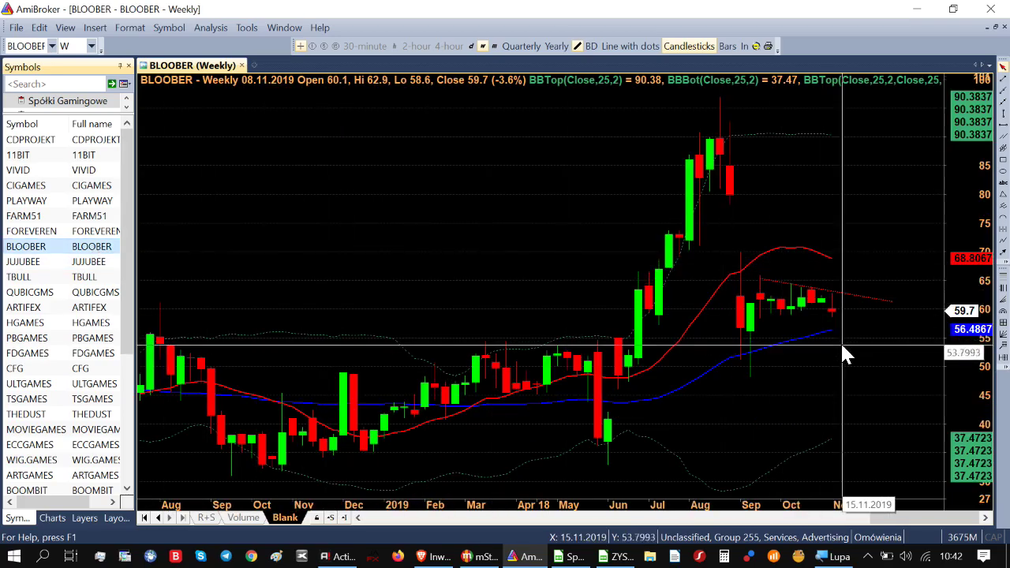
{"action": "mouse_move", "coordinate": [851, 400]}
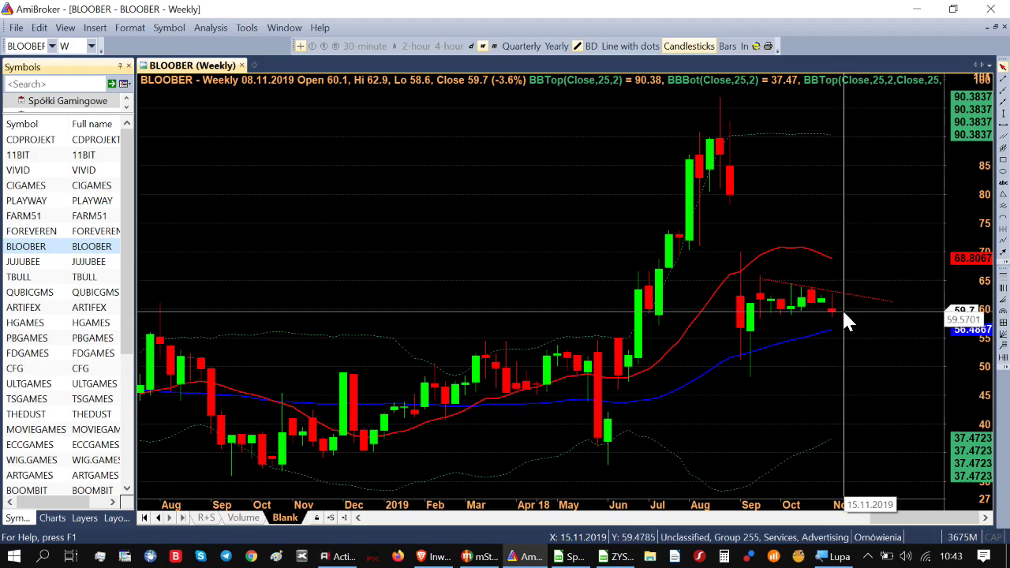
{"action": "mouse_move", "coordinate": [857, 319]}
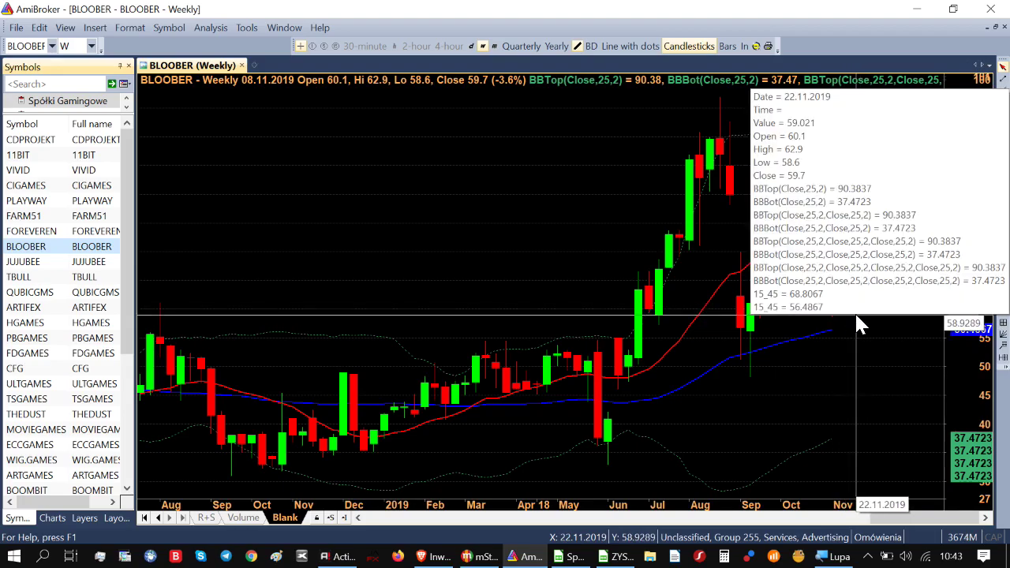
{"action": "mouse_move", "coordinate": [877, 348]}
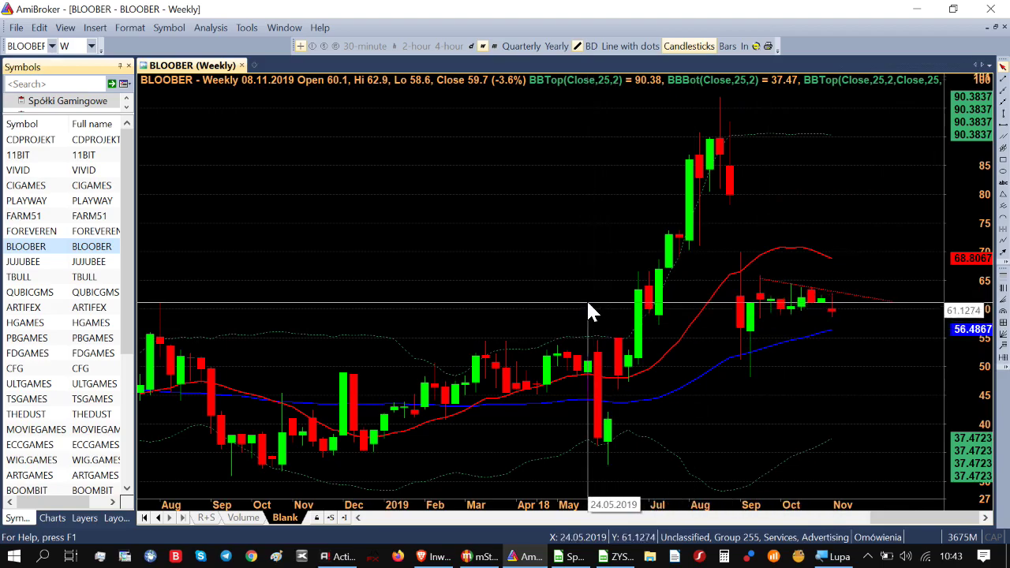
{"action": "mouse_move", "coordinate": [588, 303]}
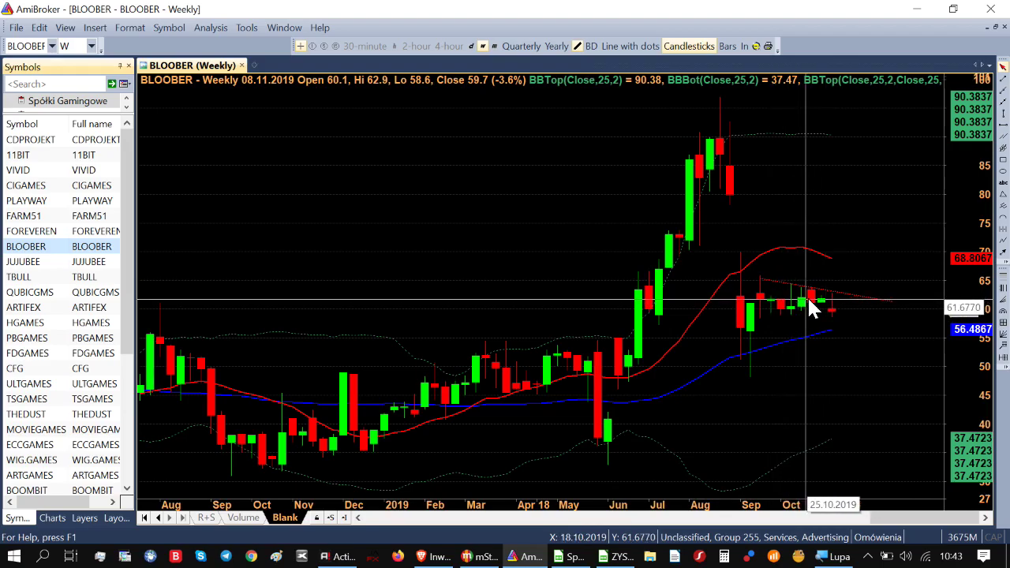
Step: Open the FOREVEREN weekly chart and examine the most recent candles relative to the moving averages
{"action": "left_click", "coordinate": [98, 232]}
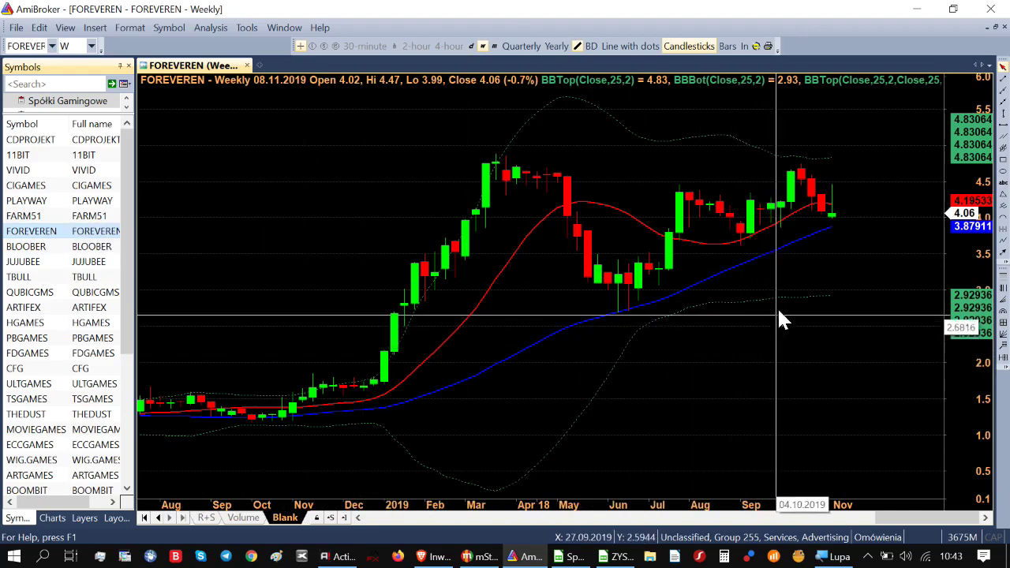
{"action": "mouse_move", "coordinate": [814, 177]}
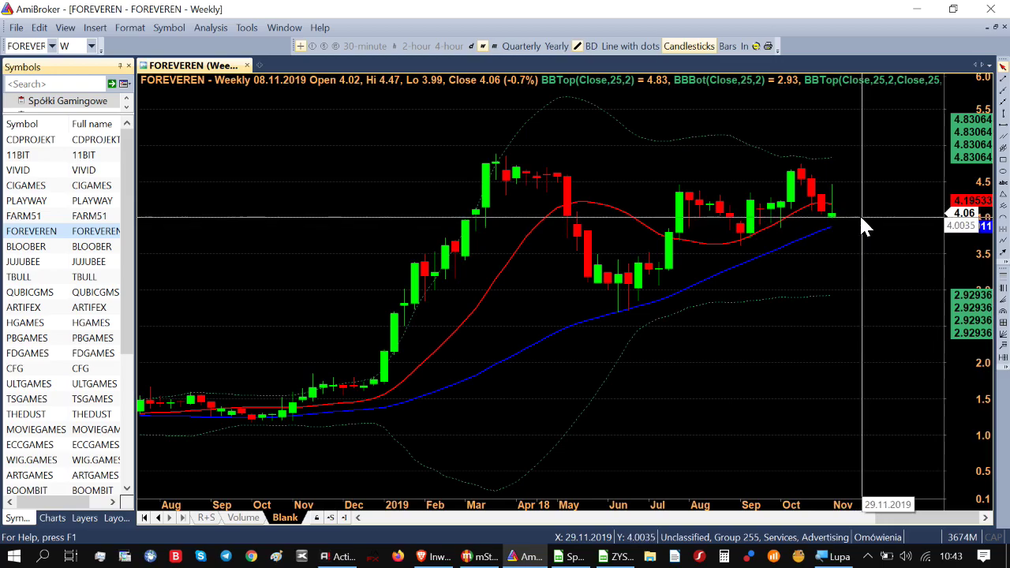
{"action": "mouse_move", "coordinate": [851, 225]}
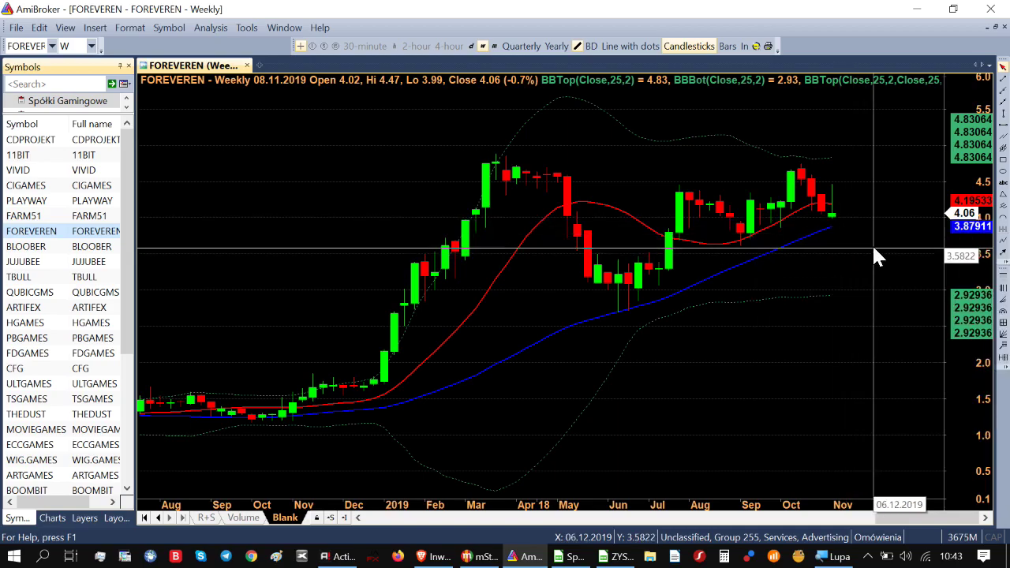
{"action": "mouse_move", "coordinate": [848, 264]}
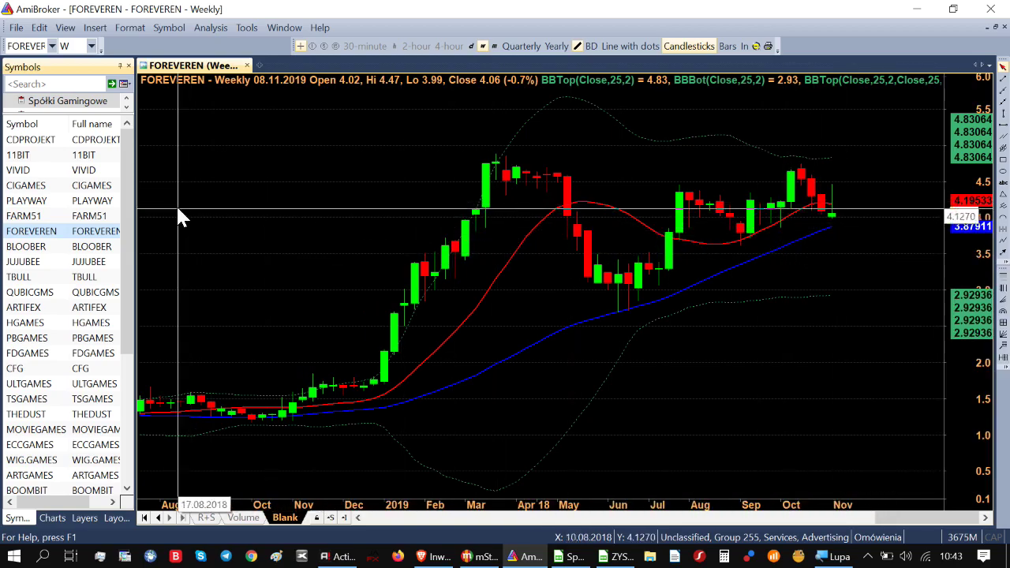
Step: Open the FARM51 weekly chart, switch to the Spółki Gamingowe spreadsheet and look up the Chernobylite premiere date in the PREMIERY sheet
{"action": "left_click", "coordinate": [103, 217]}
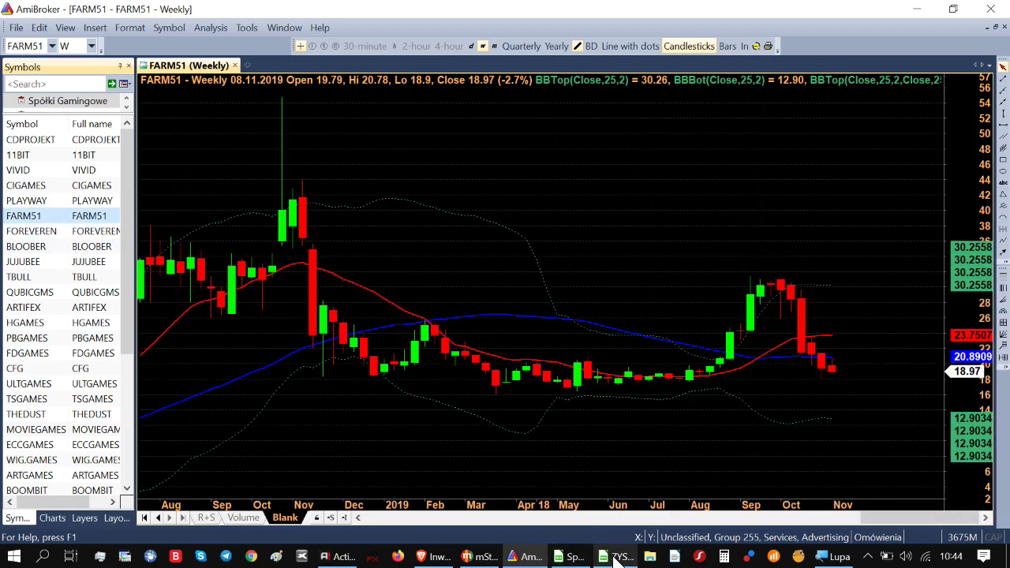
{"action": "left_click", "coordinate": [584, 557]}
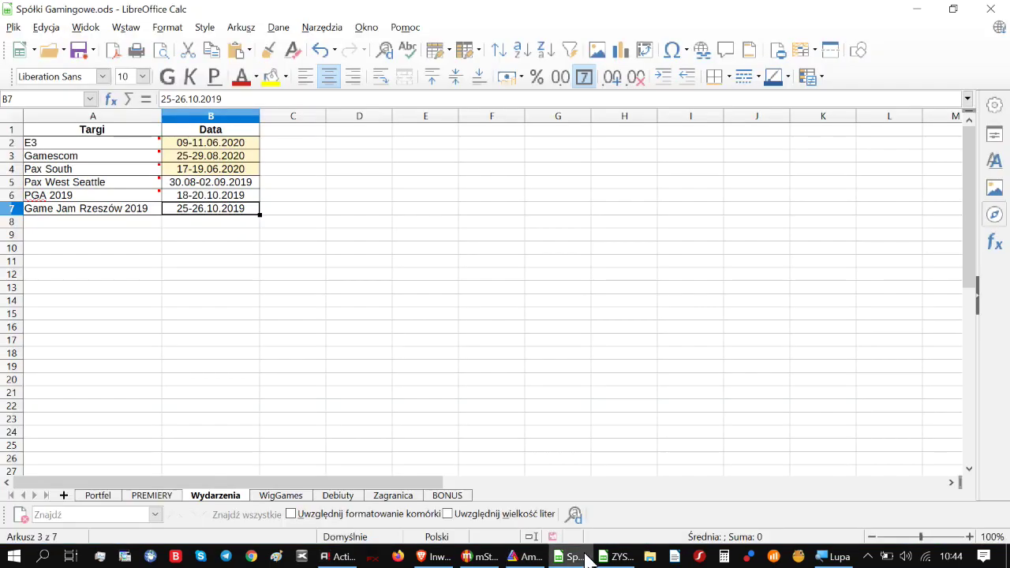
{"action": "left_click", "coordinate": [153, 496]}
{"action": "scroll", "coordinate": [217, 306], "scroll_direction": "up", "scroll_amount": 2}
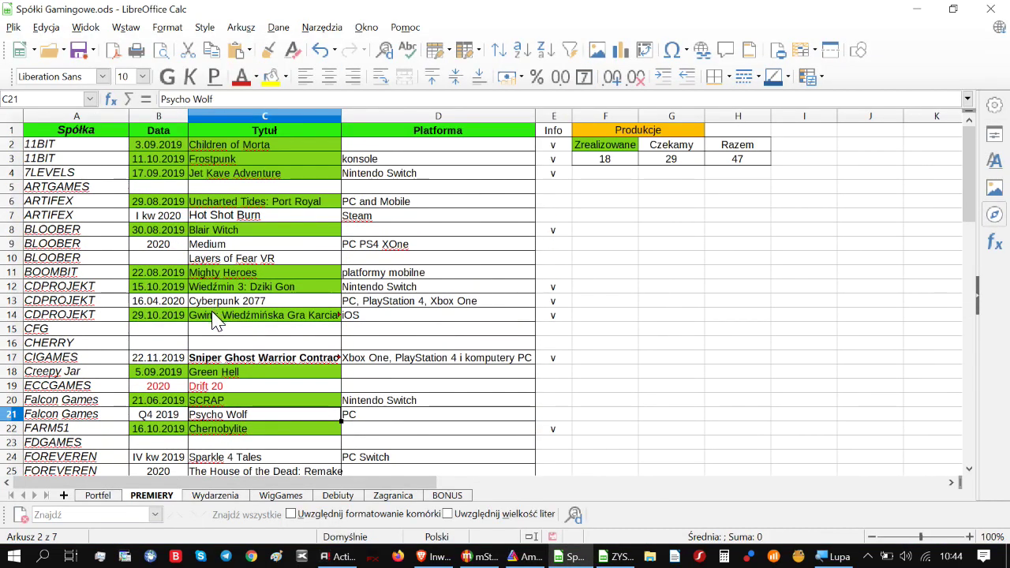
{"action": "scroll", "coordinate": [217, 319], "scroll_direction": "down", "scroll_amount": 3}
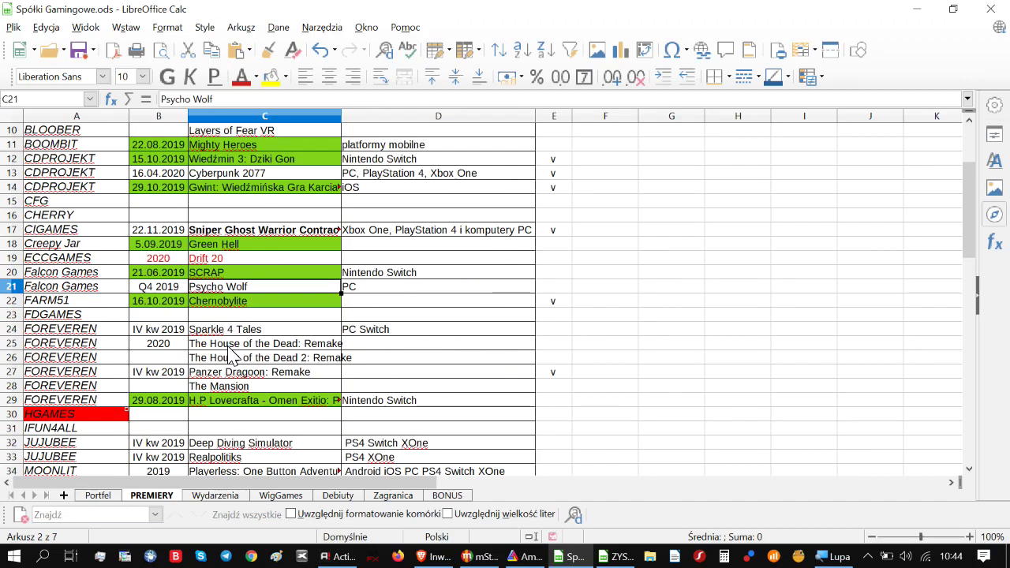
{"action": "scroll", "coordinate": [284, 400], "scroll_direction": "down", "scroll_amount": 1}
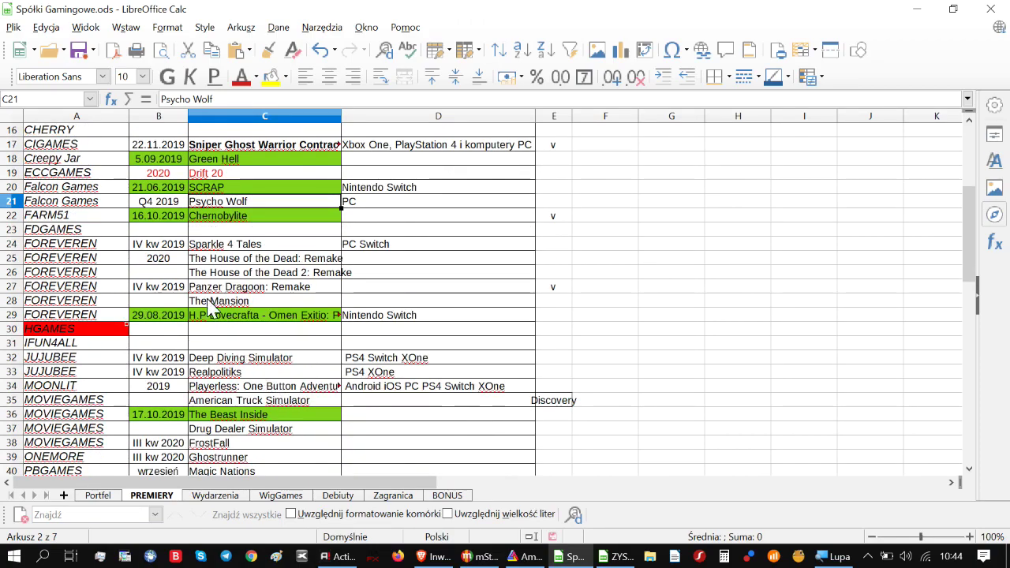
{"action": "left_click", "coordinate": [205, 219]}
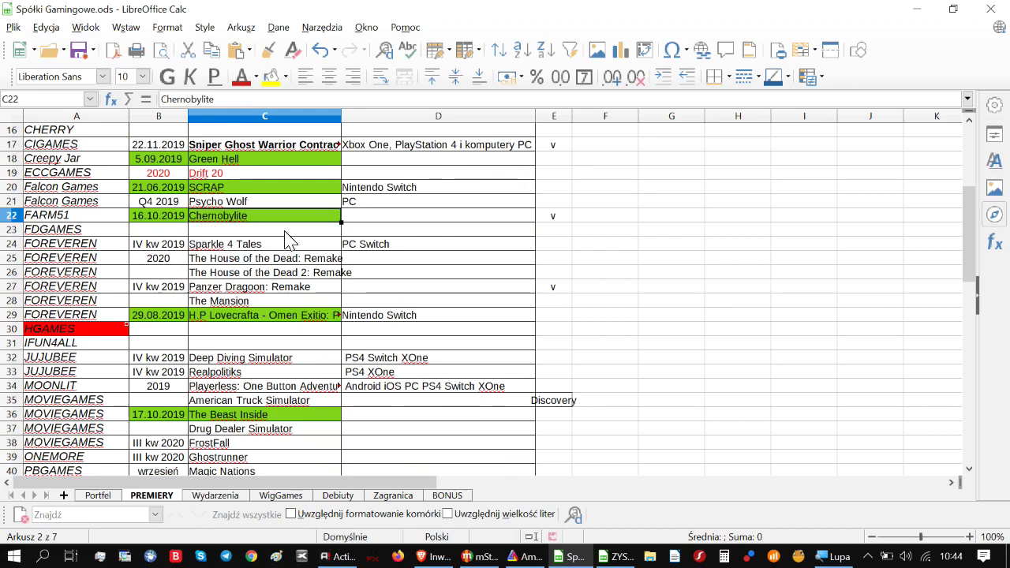
Step: Return to the FARM51 weekly chart in AmiBroker and examine the price movement from September 2019 onwards
{"action": "left_click", "coordinate": [526, 557]}
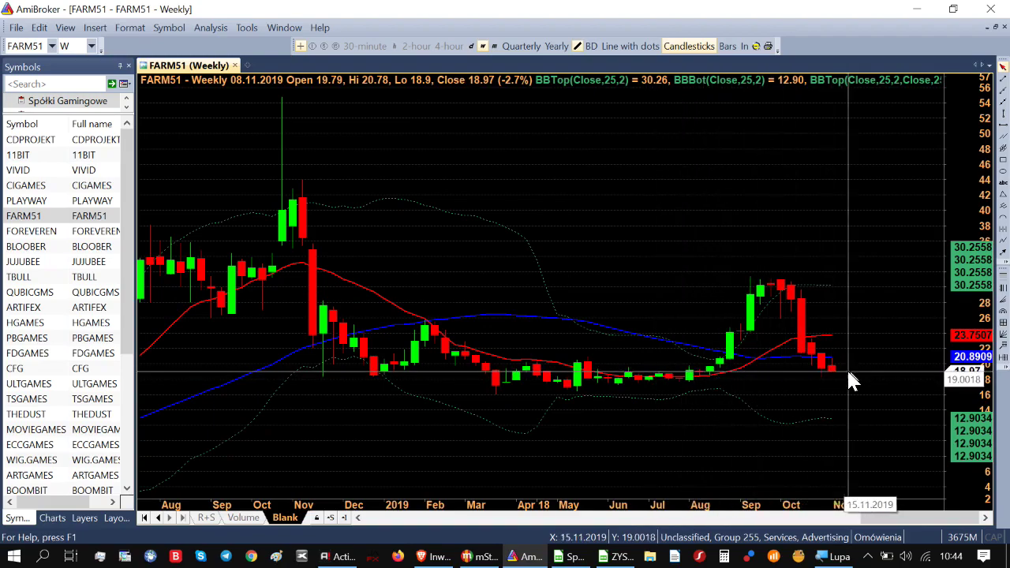
{"action": "mouse_move", "coordinate": [859, 374]}
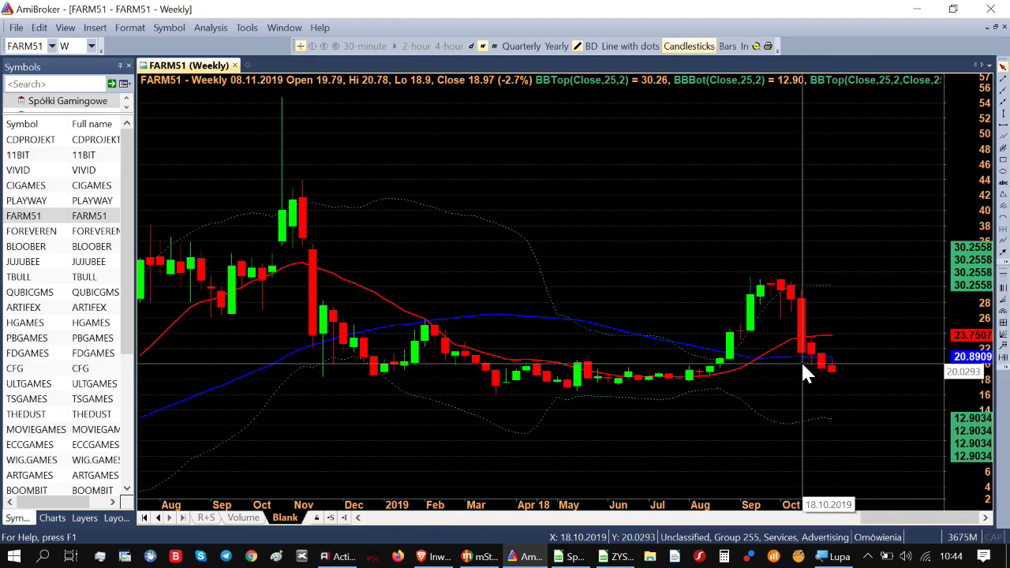
{"action": "mouse_move", "coordinate": [803, 368]}
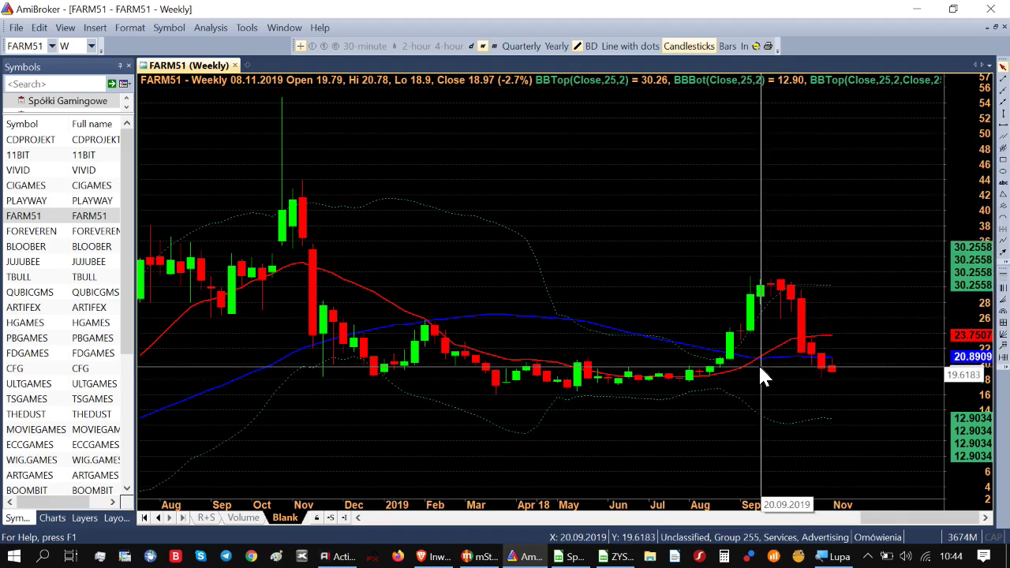
{"action": "mouse_move", "coordinate": [749, 369]}
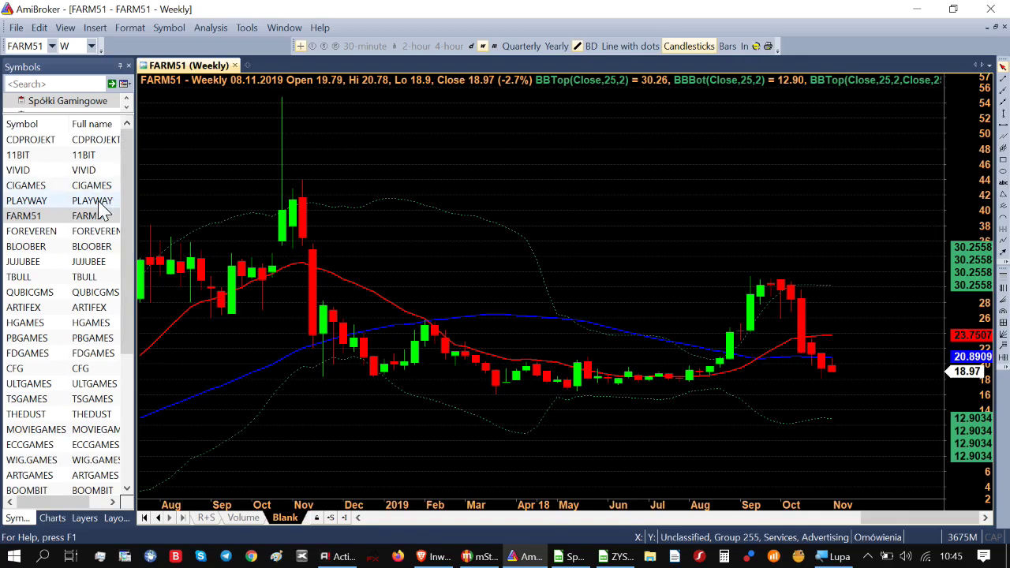
Step: Open the PLAYWAY weekly chart and draw a horizontal support line at about 166.7
{"action": "left_click", "coordinate": [94, 201]}
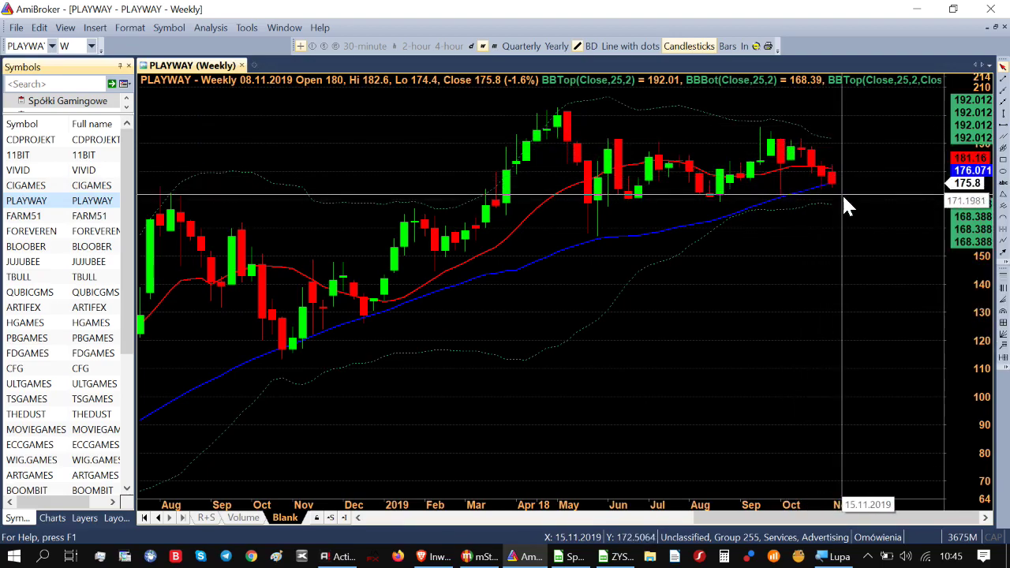
{"action": "mouse_move", "coordinate": [847, 207]}
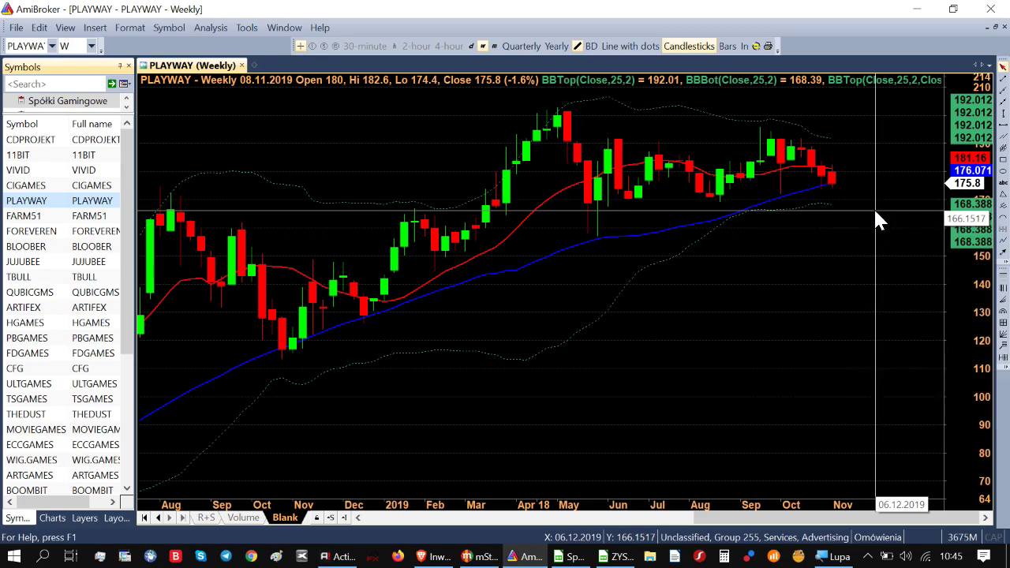
{"action": "key", "text": "h"}
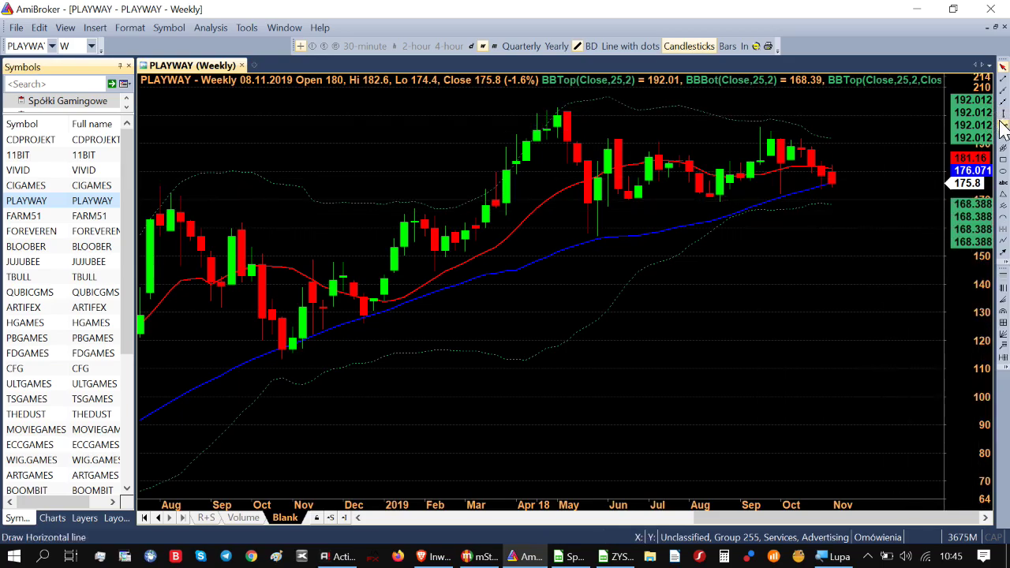
{"action": "left_click", "coordinate": [844, 208]}
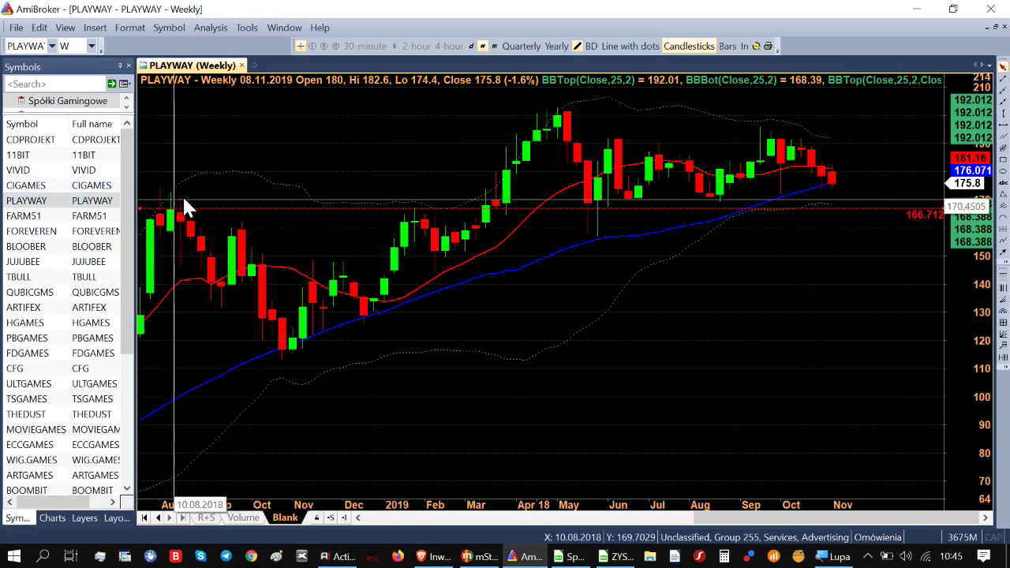
{"action": "mouse_move", "coordinate": [841, 213]}
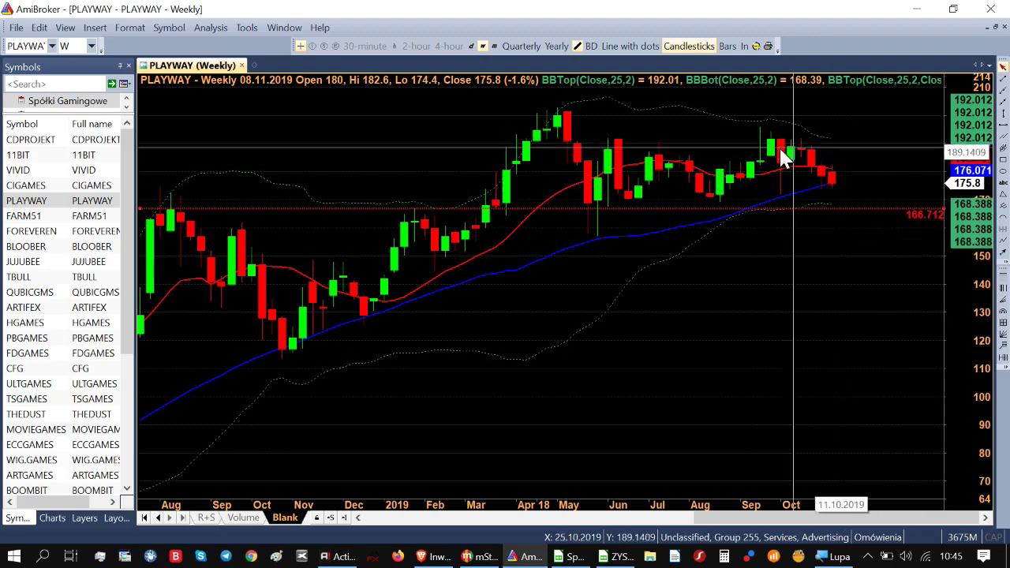
{"action": "mouse_move", "coordinate": [476, 176]}
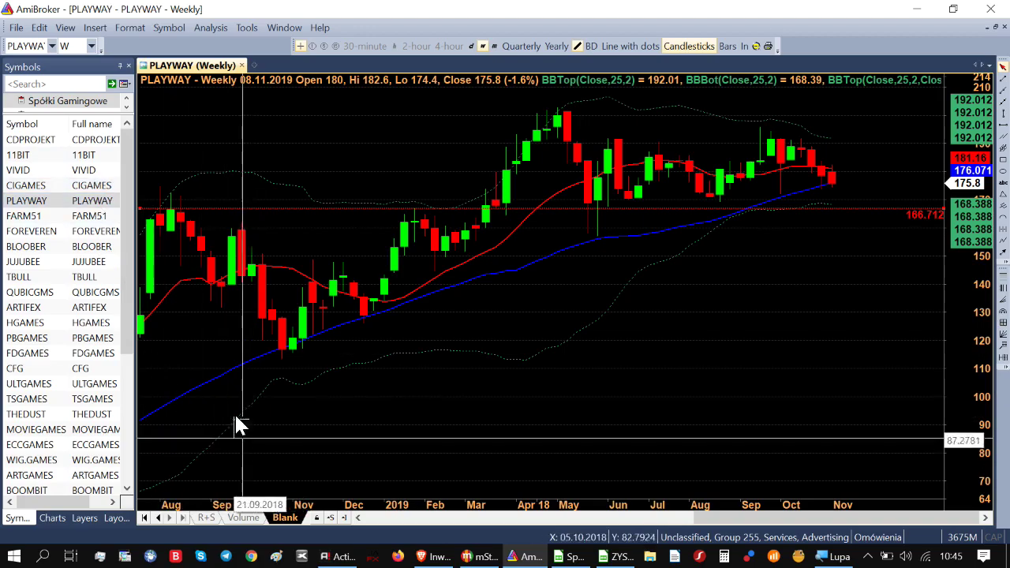
Step: Switch to the Spółki Gamingowe spreadsheet and sort the Portfel sheet by Zysk/Strata 1T in descending order
{"action": "mouse_move", "coordinate": [575, 562]}
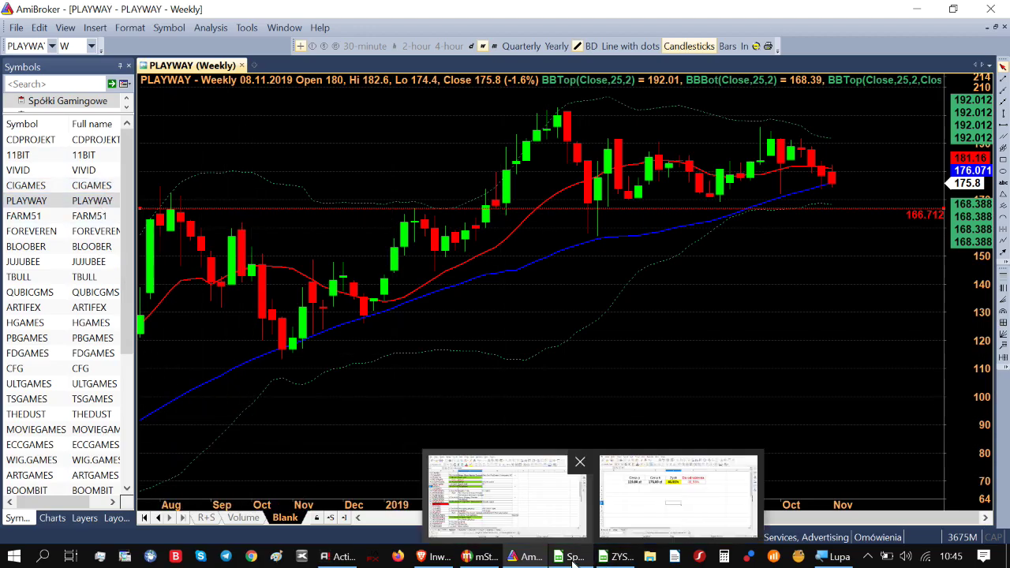
{"action": "left_click", "coordinate": [505, 493]}
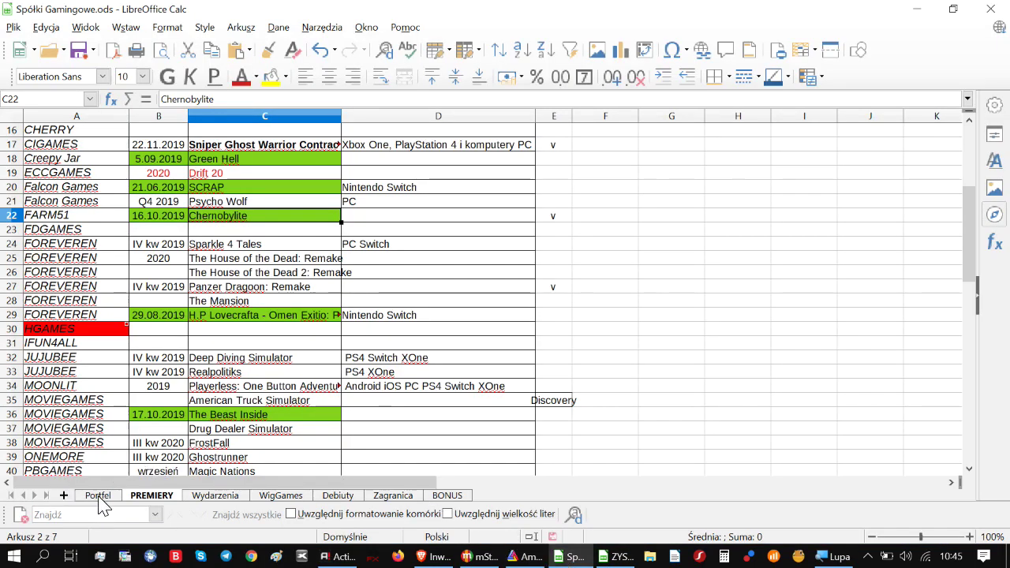
{"action": "left_click", "coordinate": [98, 495]}
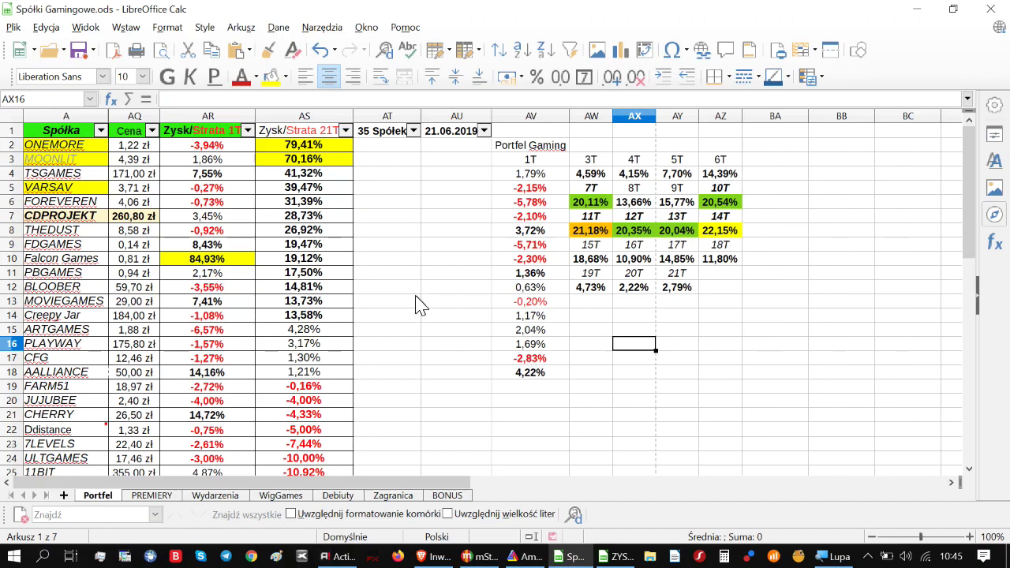
{"action": "left_click", "coordinate": [247, 130]}
{"action": "left_click", "coordinate": [215, 166]}
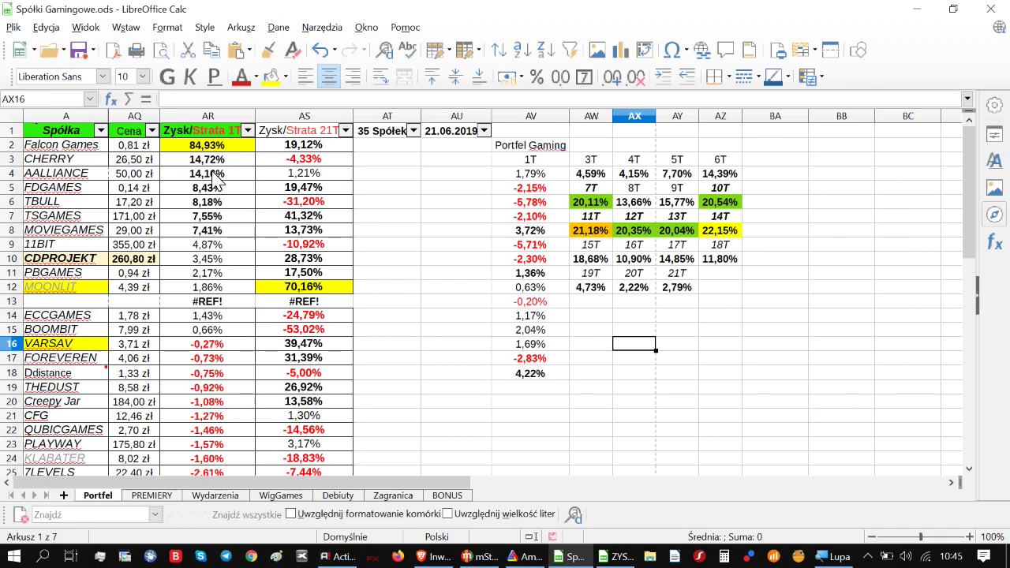
Step: Clear the #REF! cells in row 13 of the Portfel sheet and delete that empty row
{"action": "left_click", "coordinate": [331, 305]}
{"action": "left_click_drag", "start_coordinate": [331, 304], "coordinate": [221, 308]}
{"action": "key", "text": "Delete"}
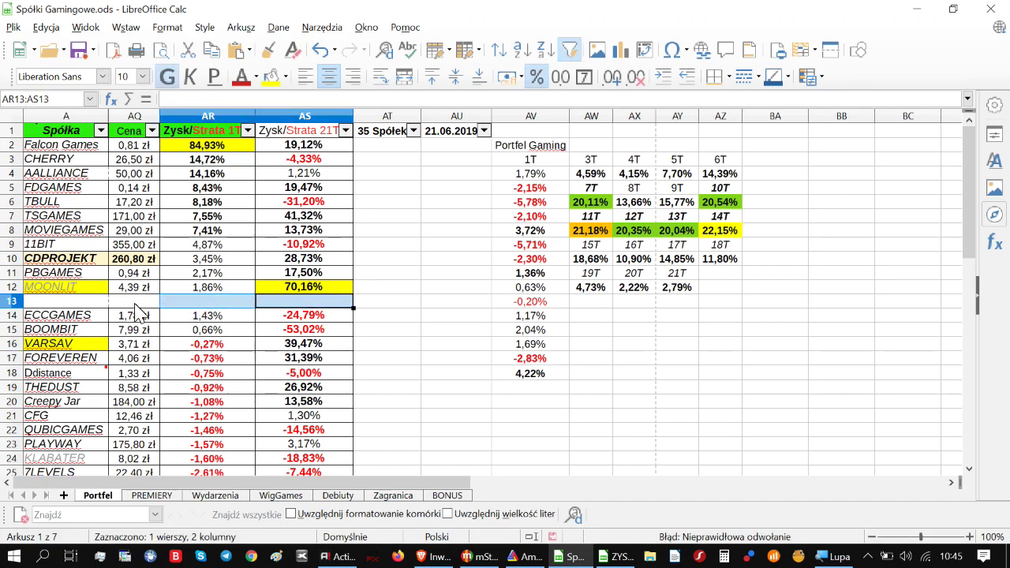
{"action": "left_click_drag", "start_coordinate": [87, 308], "coordinate": [347, 304]}
{"action": "right_click", "coordinate": [264, 297]}
{"action": "left_click", "coordinate": [338, 195]}
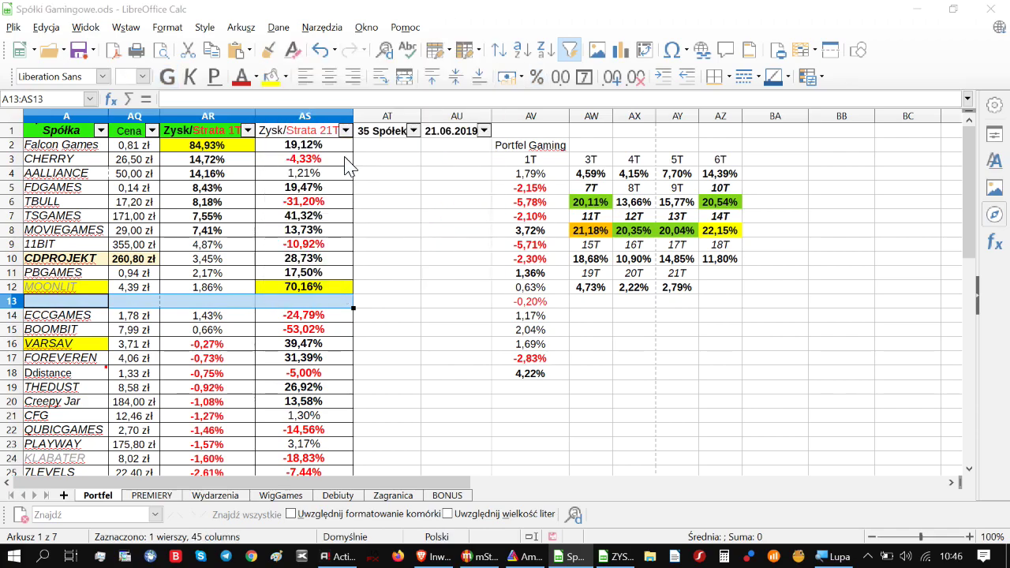
{"action": "left_click", "coordinate": [504, 321]}
{"action": "left_click", "coordinate": [331, 301]}
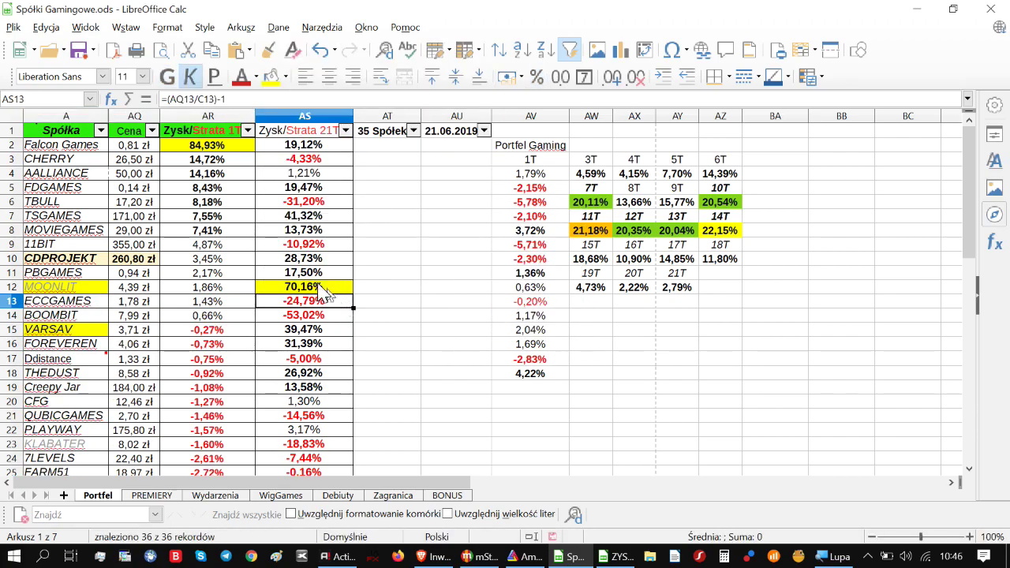
Step: Check the one-week results of CHERRY and Falcon Games in the sorted Portfel sheet
{"action": "left_click", "coordinate": [219, 156]}
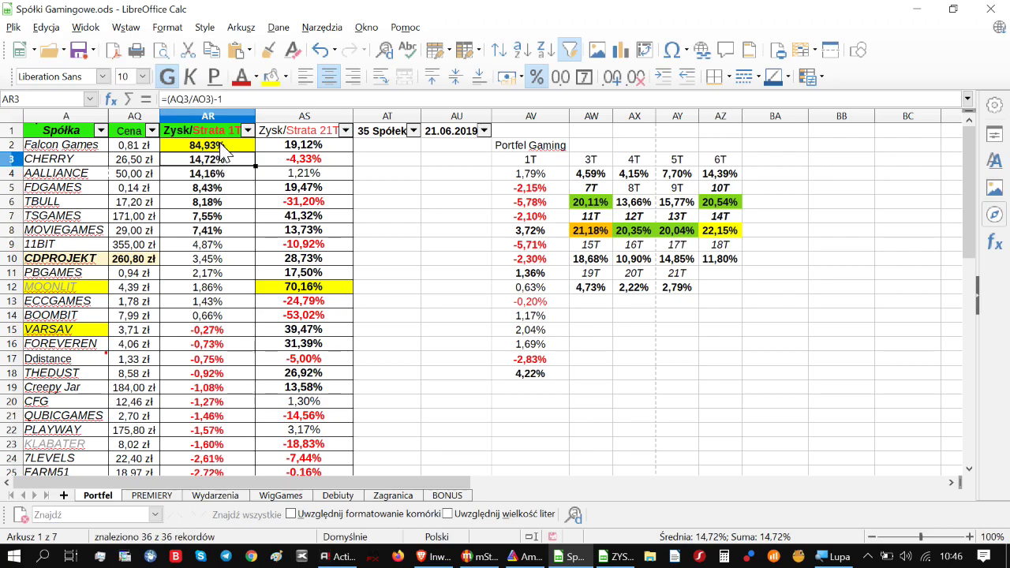
{"action": "left_click", "coordinate": [219, 147]}
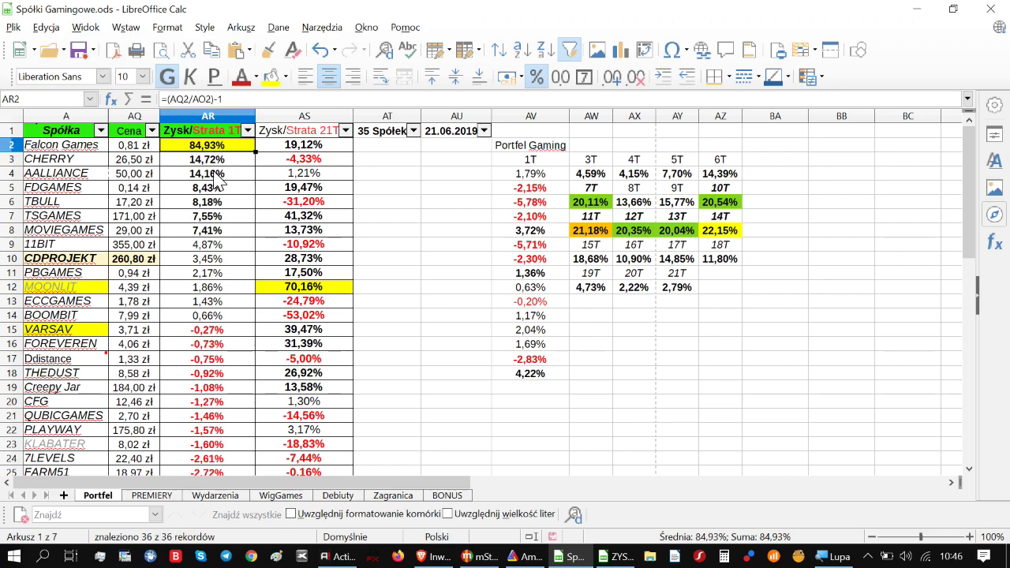
Step: Review the one-week gains in the Zysk/Strata 1T column company by company, from CHERRY down to ECCGAMES
{"action": "key", "text": "Down"}
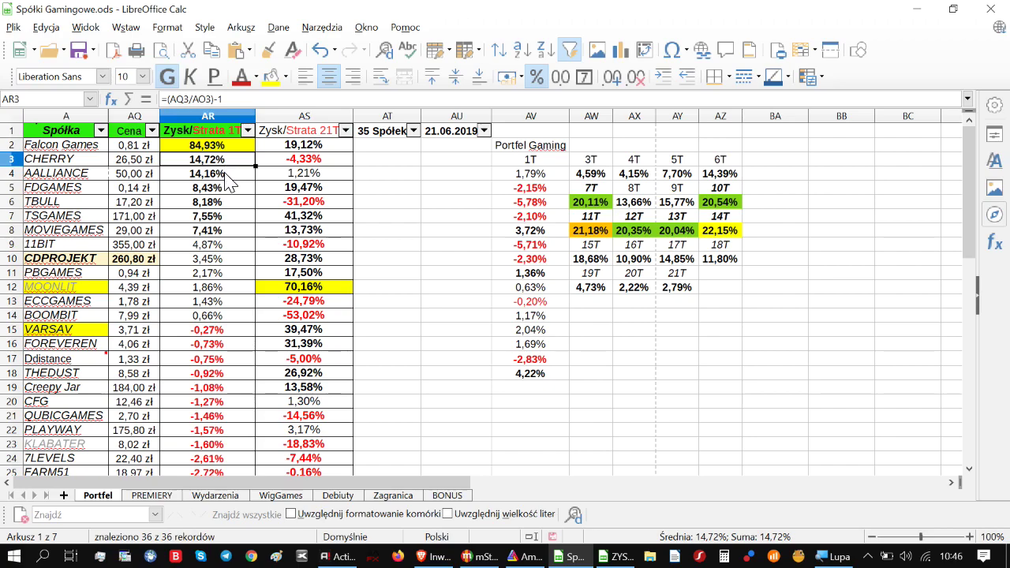
{"action": "key", "text": "Down"}
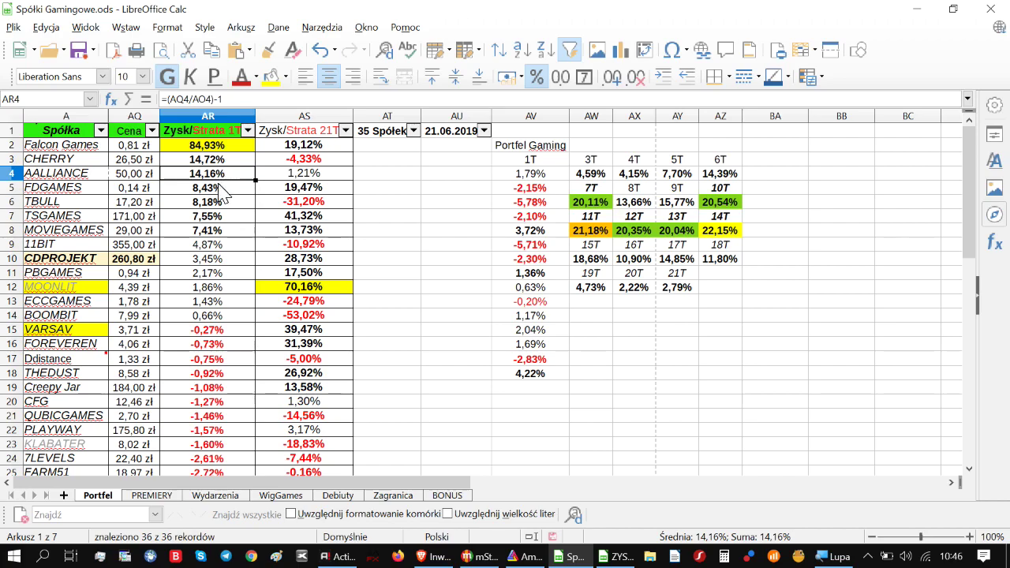
{"action": "key", "text": "Down"}
{"action": "key", "text": "Down"}
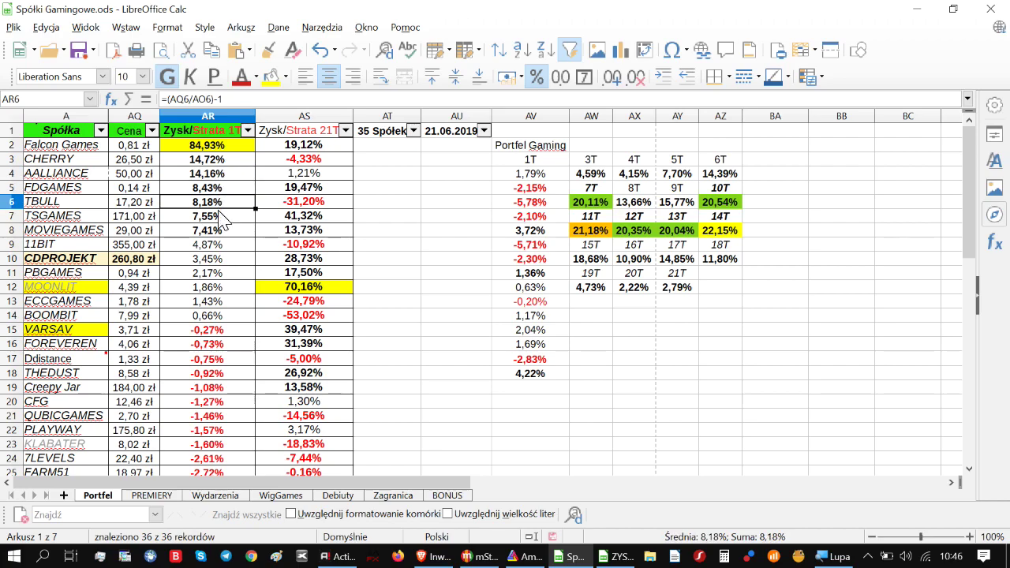
{"action": "key", "text": "Down"}
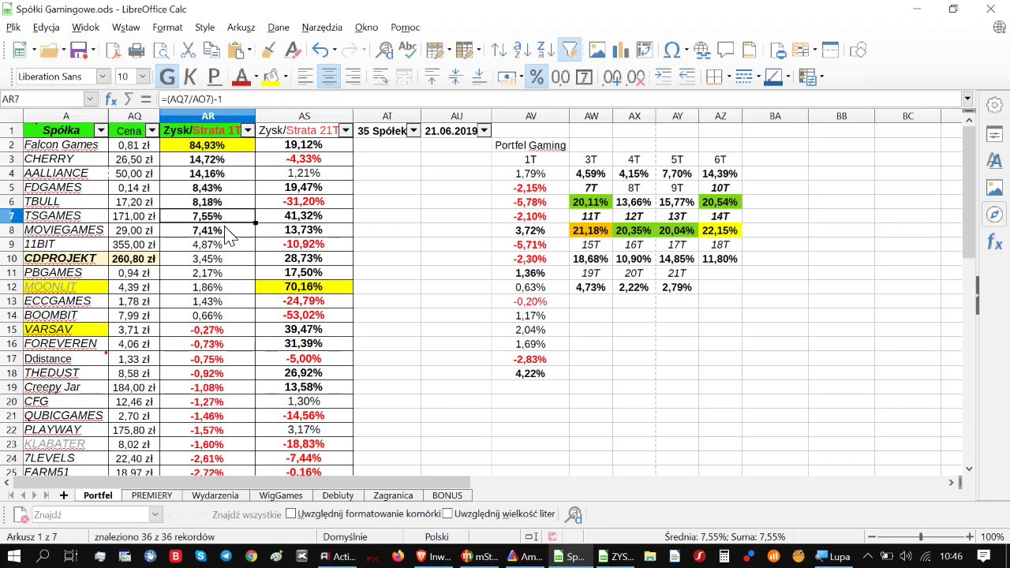
{"action": "key", "text": "Down"}
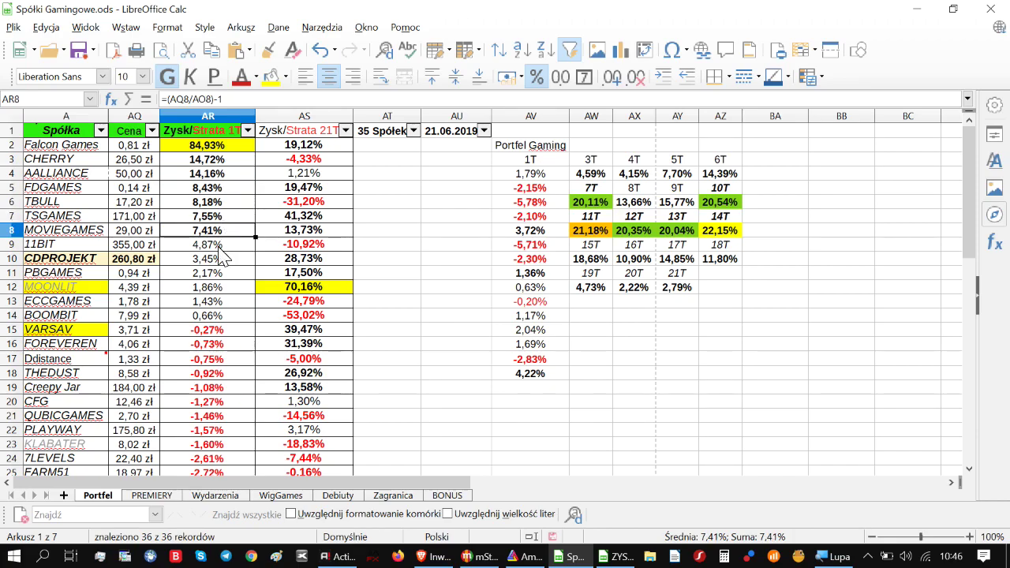
{"action": "key", "text": "Down"}
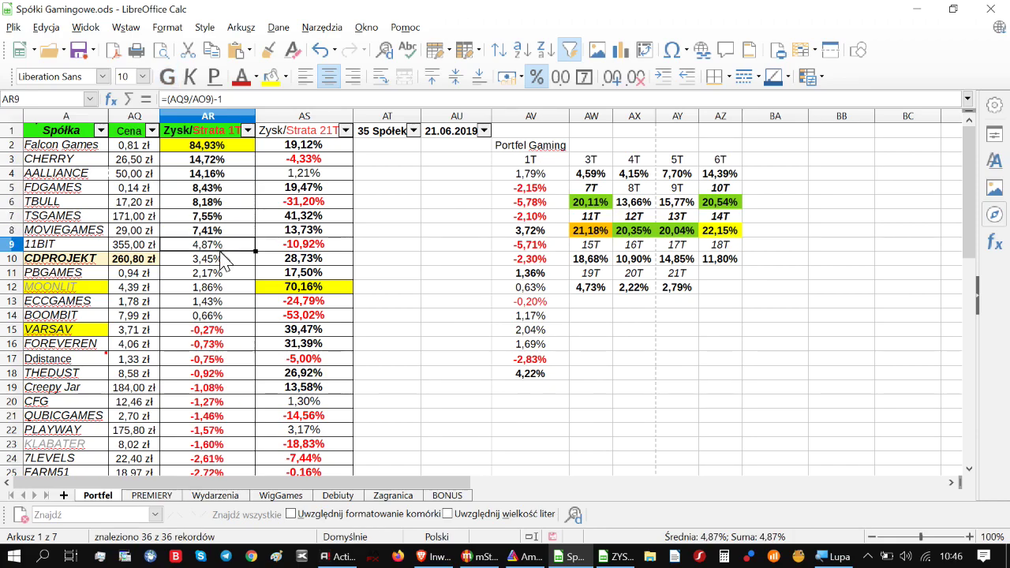
{"action": "key", "text": "Down"}
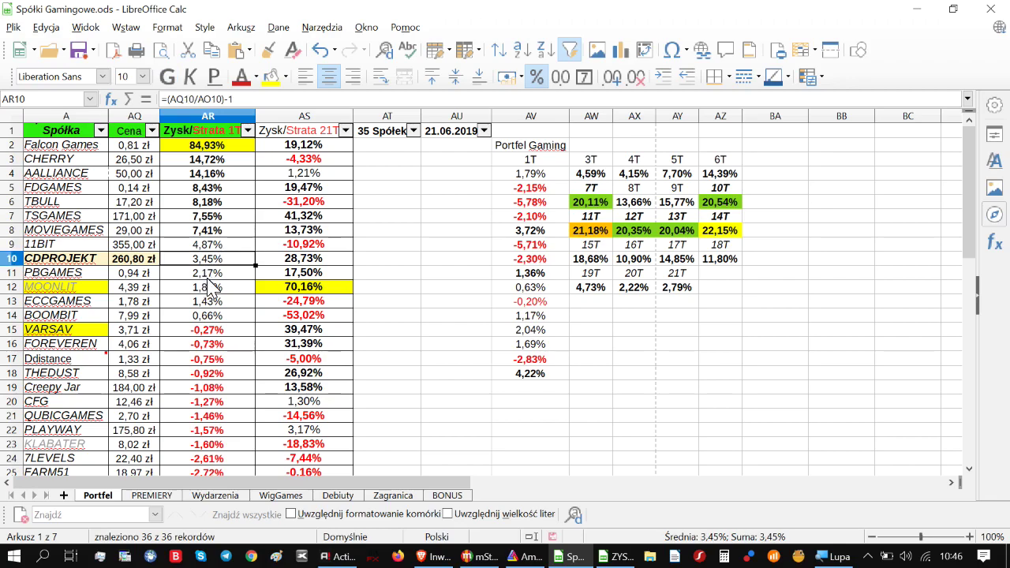
{"action": "key", "text": "Down"}
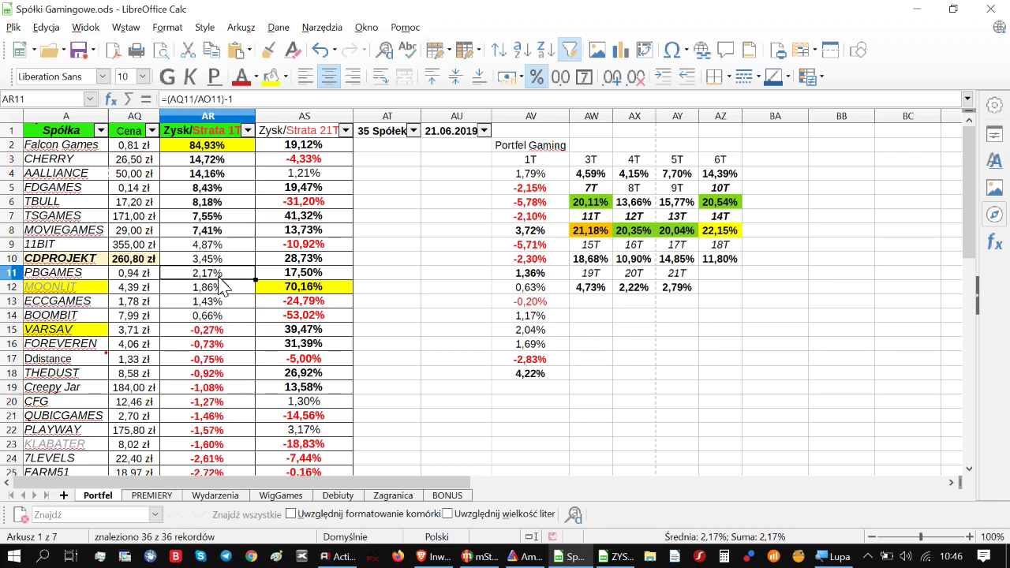
{"action": "left_click", "coordinate": [225, 289]}
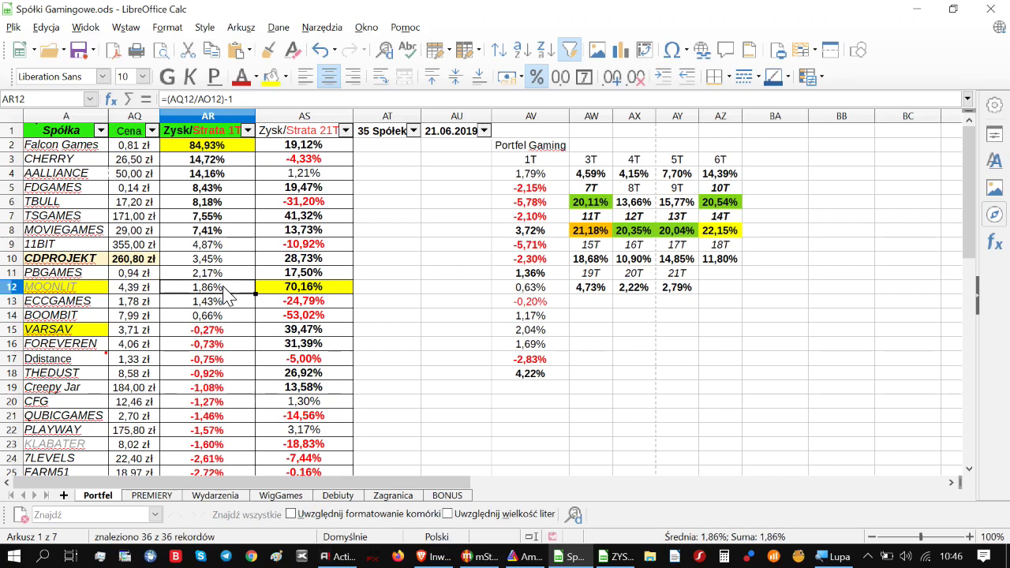
{"action": "left_click", "coordinate": [226, 308]}
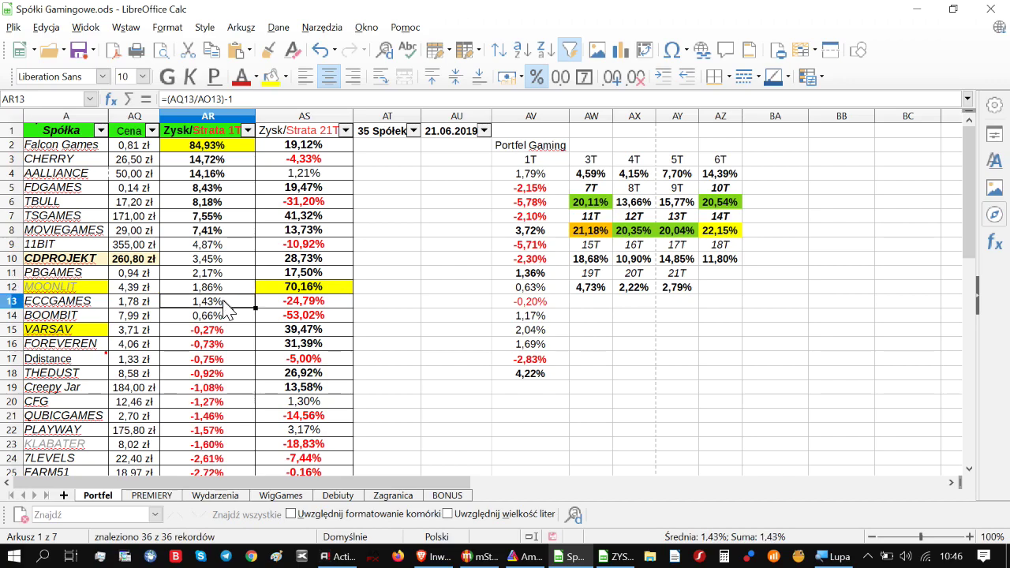
Step: Select the positive one-week results in AR2:AR14 and the negative ones in AR15:AR36 to compare gainers with losers
{"action": "left_click_drag", "start_coordinate": [226, 324], "coordinate": [220, 150]}
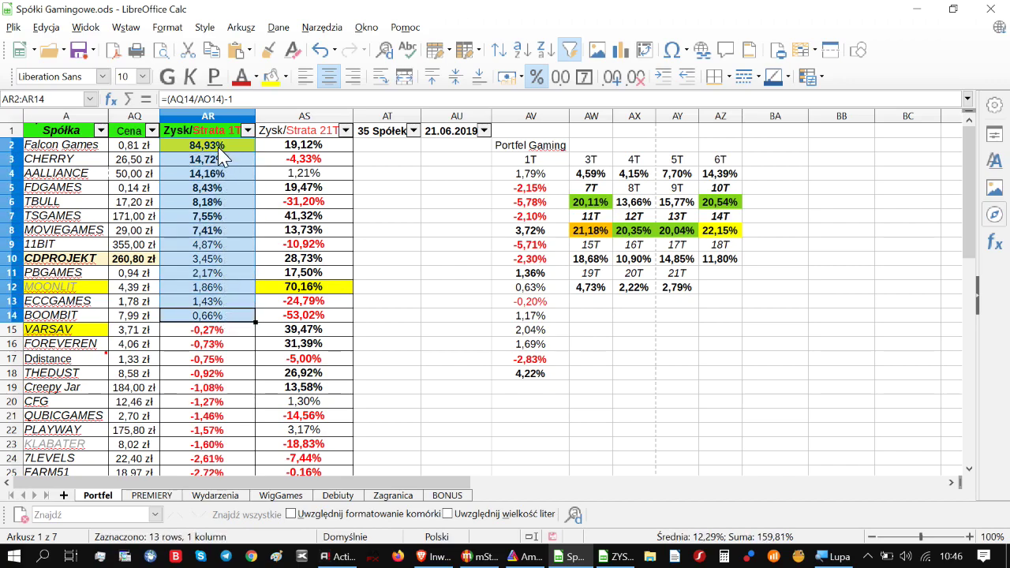
{"action": "left_click", "coordinate": [214, 330]}
{"action": "scroll", "coordinate": [234, 305], "scroll_direction": "down", "scroll_amount": 2}
{"action": "scroll", "coordinate": [239, 276], "scroll_direction": "down", "scroll_amount": 2}
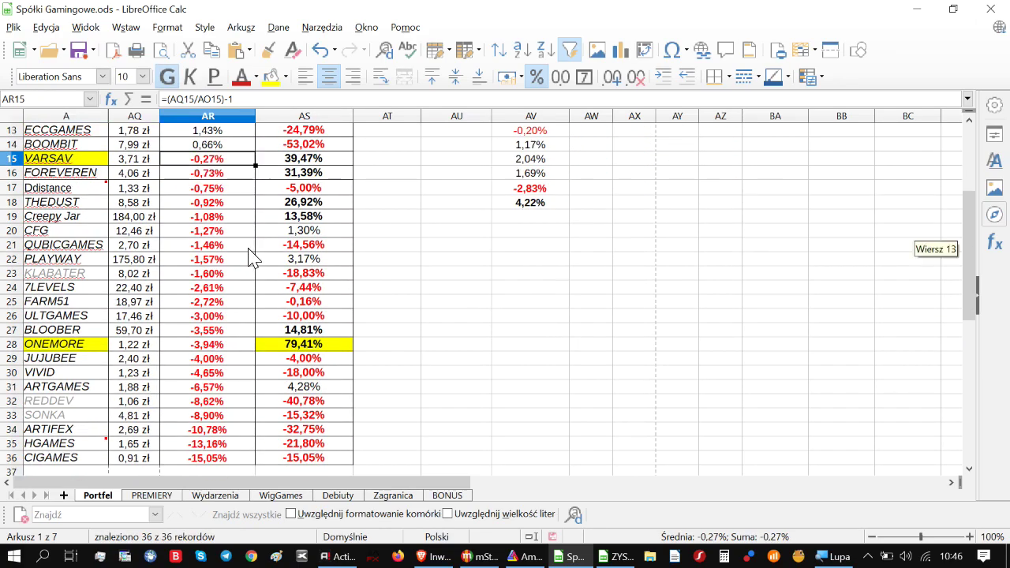
{"action": "left_click_drag", "start_coordinate": [245, 166], "coordinate": [227, 365]}
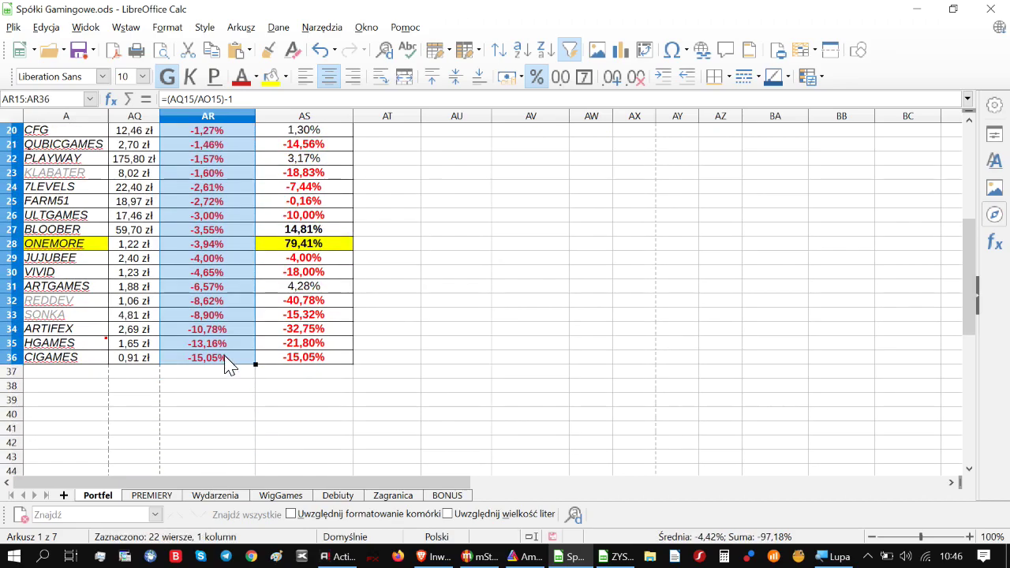
{"action": "left_click", "coordinate": [266, 377]}
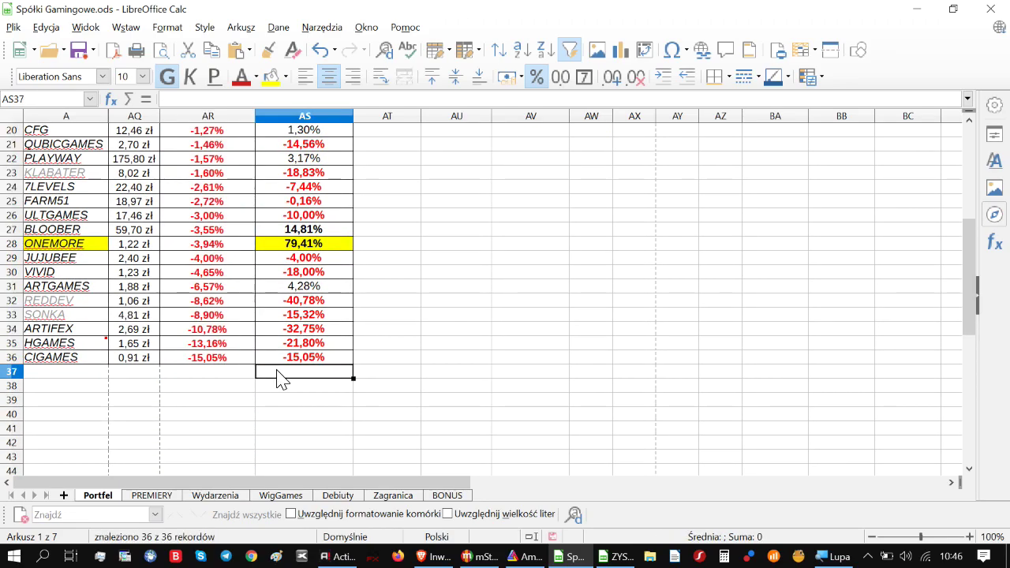
Step: Review the largest one-week losses in the Zysk/Strata 1T column, from CIGAMES up to VIVID
{"action": "left_click", "coordinate": [210, 356]}
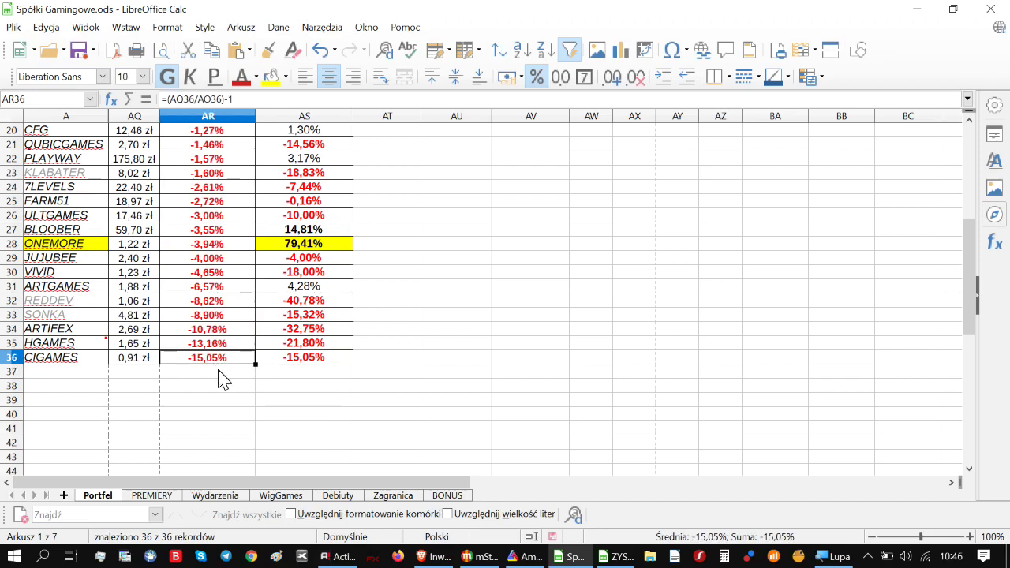
{"action": "left_click", "coordinate": [223, 344]}
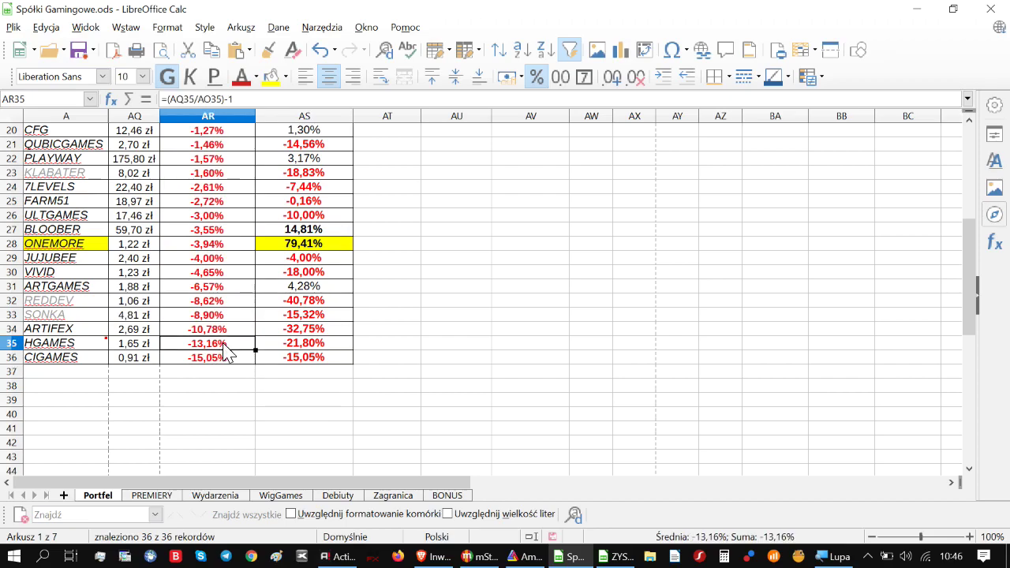
{"action": "left_click", "coordinate": [224, 330]}
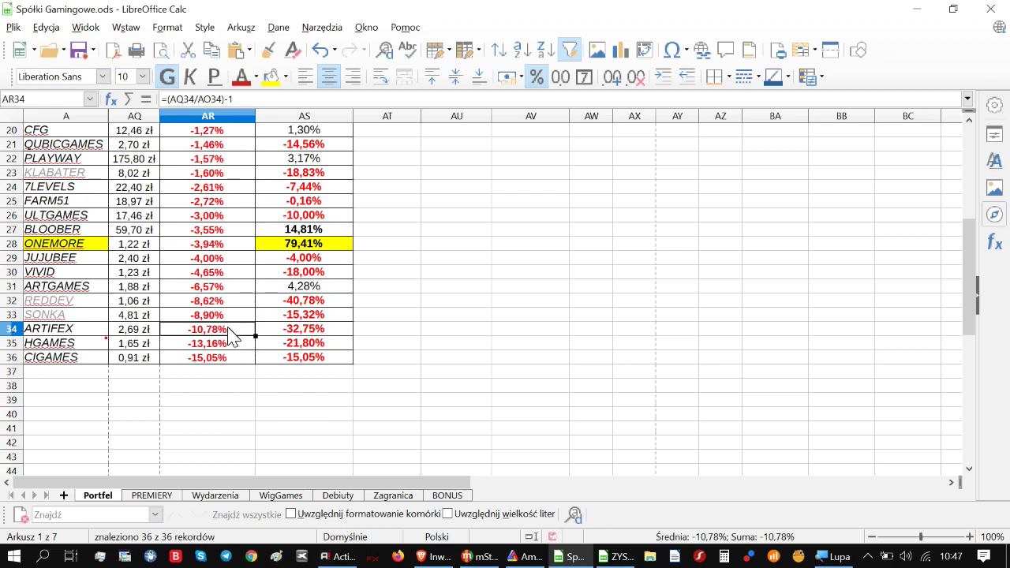
{"action": "left_click", "coordinate": [227, 316]}
{"action": "left_click", "coordinate": [224, 307]}
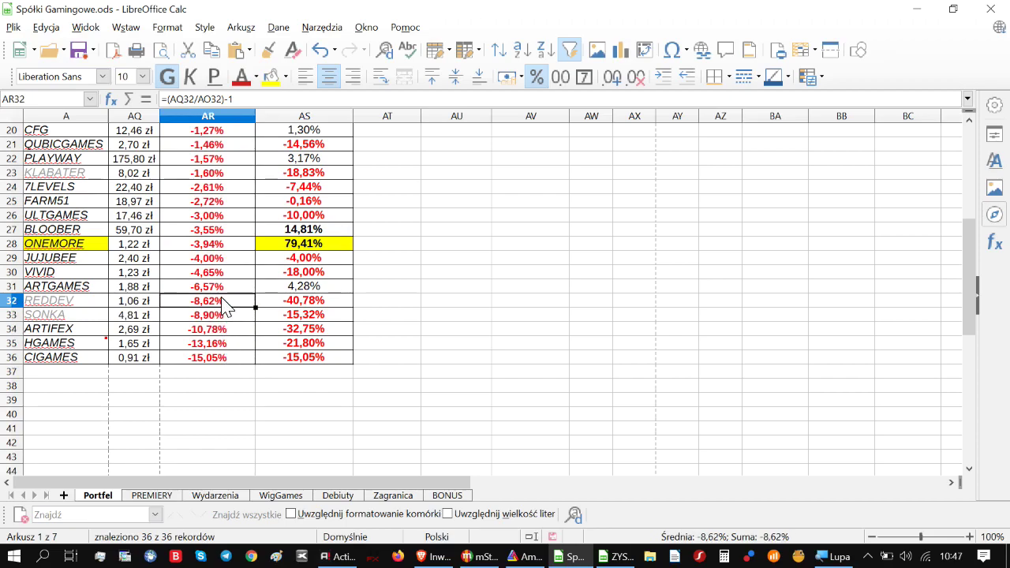
{"action": "left_click", "coordinate": [215, 290]}
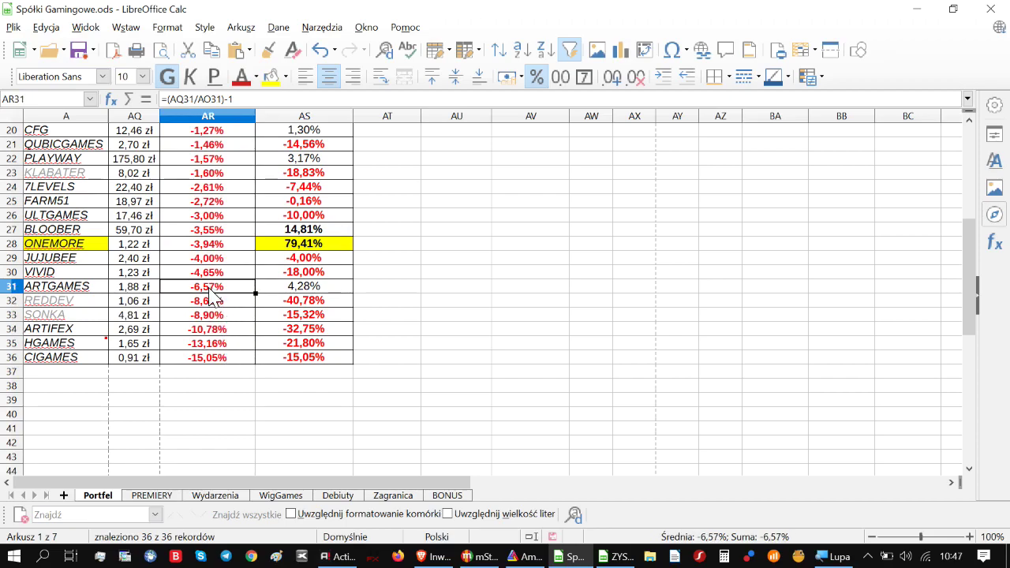
{"action": "left_click", "coordinate": [215, 274]}
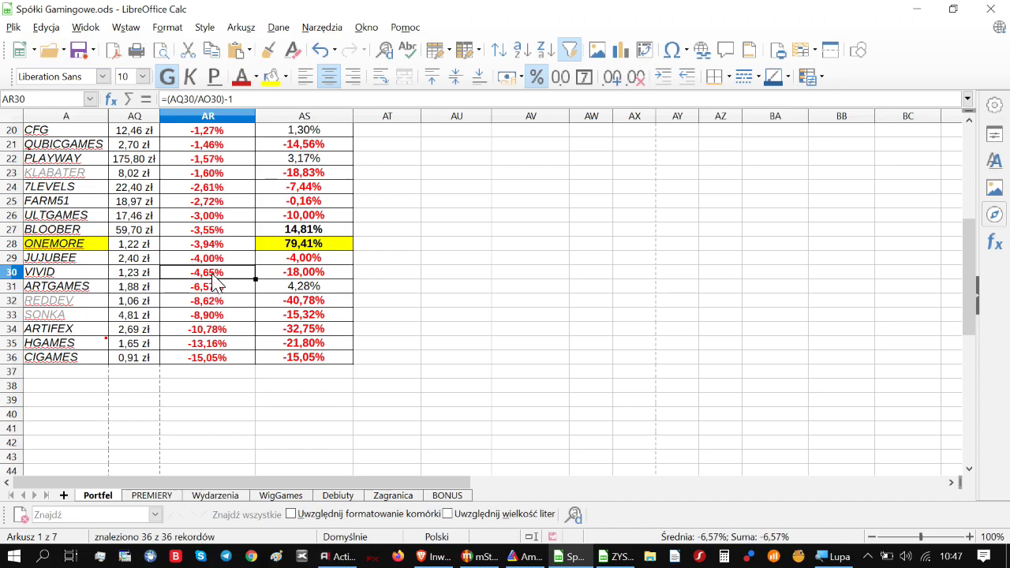
Step: Check the first 1T result of the Portfel Gaming summary in cell AV4
{"action": "scroll", "coordinate": [211, 268], "scroll_direction": "up", "scroll_amount": 5}
{"action": "scroll", "coordinate": [208, 241], "scroll_direction": "up", "scroll_amount": 2}
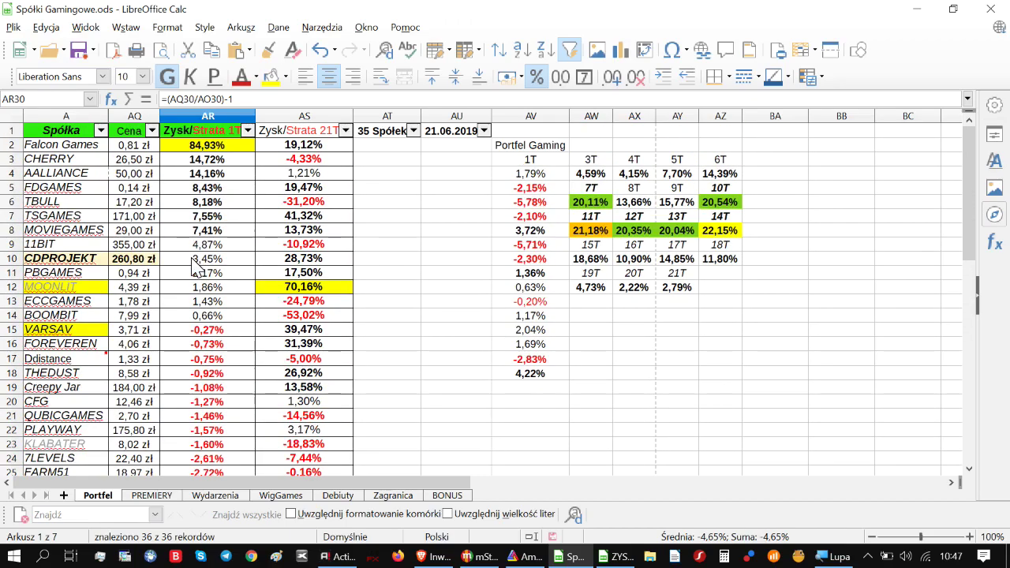
{"action": "left_click", "coordinate": [530, 174]}
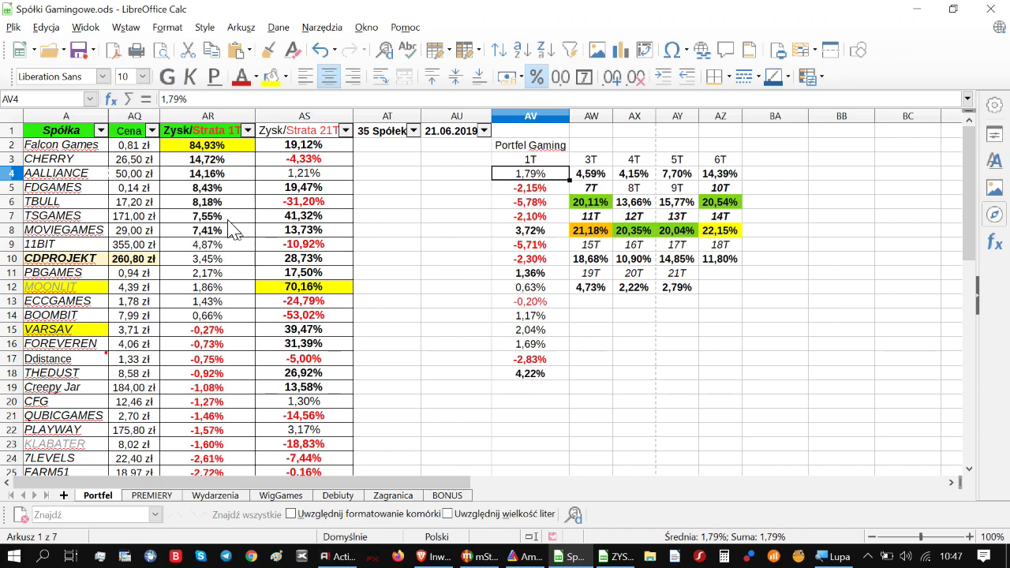
Step: Sort the Portfel sheet by Zysk/Strata 21T in descending order and check the leading companies' results down to THEDUST
{"action": "left_click", "coordinate": [344, 130]}
{"action": "left_click", "coordinate": [326, 165]}
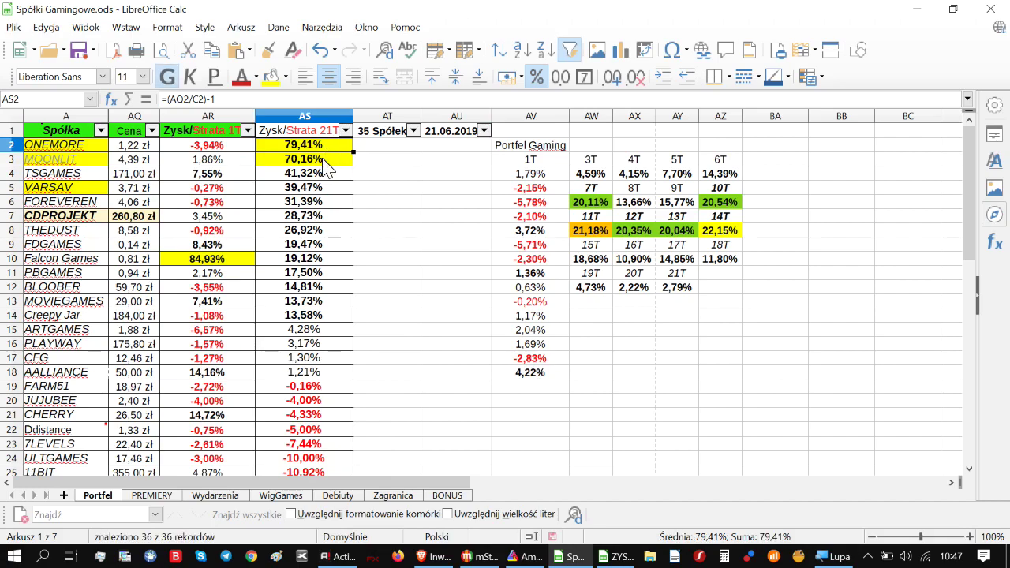
{"action": "left_click", "coordinate": [323, 158]}
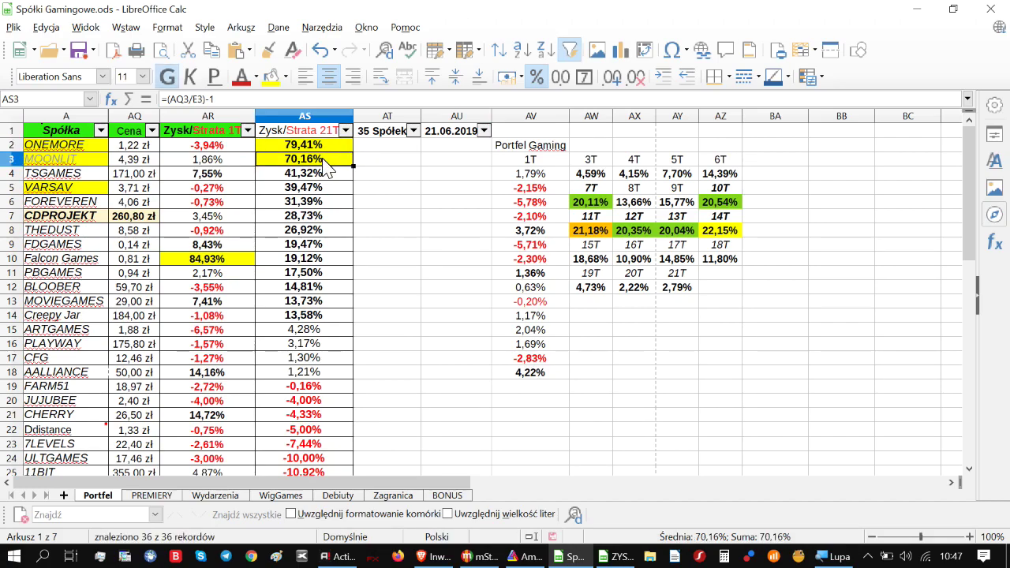
{"action": "left_click", "coordinate": [322, 178]}
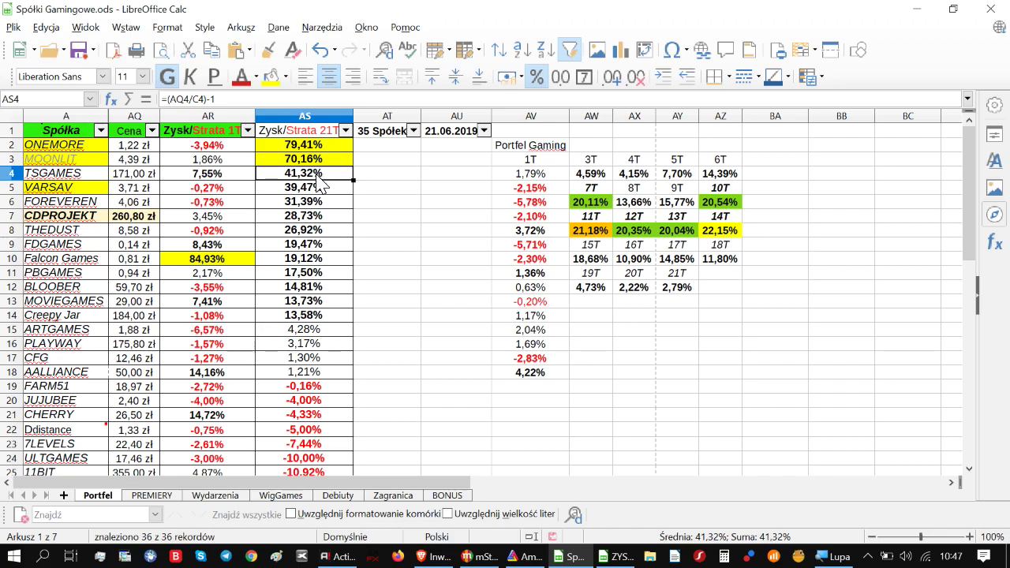
{"action": "left_click", "coordinate": [317, 195]}
{"action": "left_click", "coordinate": [311, 207]}
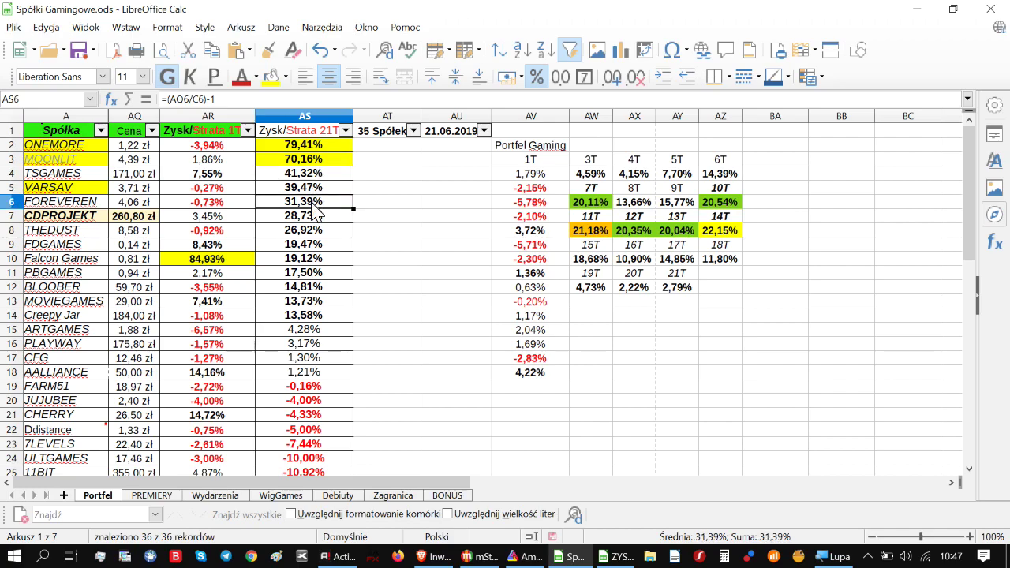
{"action": "left_click", "coordinate": [309, 222]}
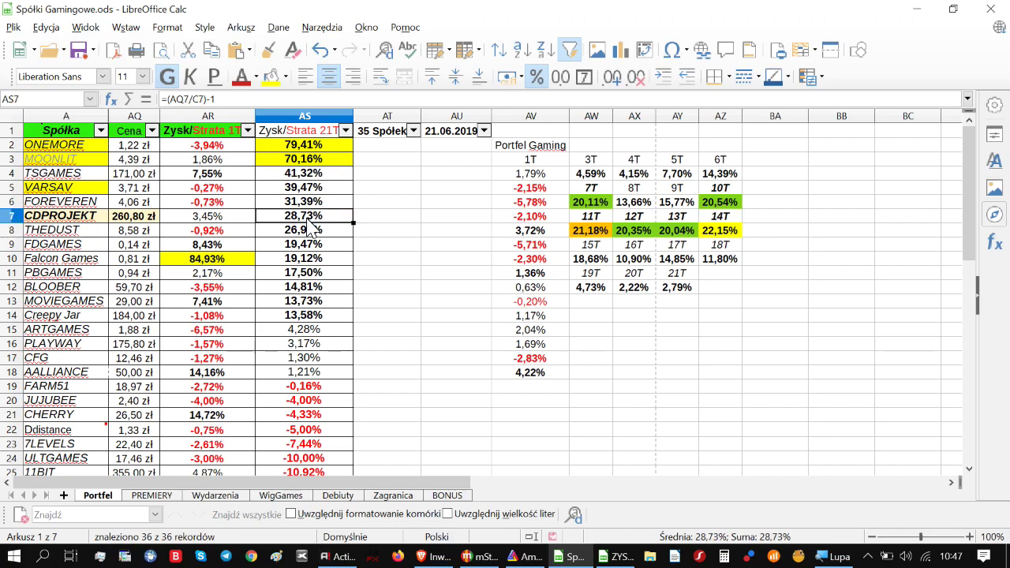
{"action": "left_click", "coordinate": [313, 230]}
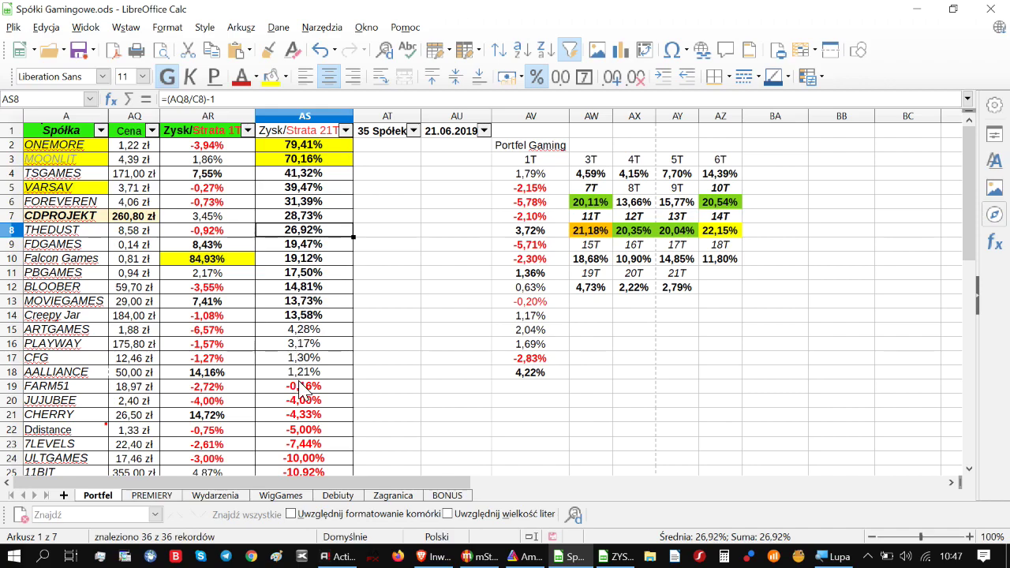
Step: Review the largest 21-week losses in the Zysk/Strata 21T column, from BOOMBIT up to SONKA
{"action": "scroll", "coordinate": [304, 389], "scroll_direction": "down", "scroll_amount": 5}
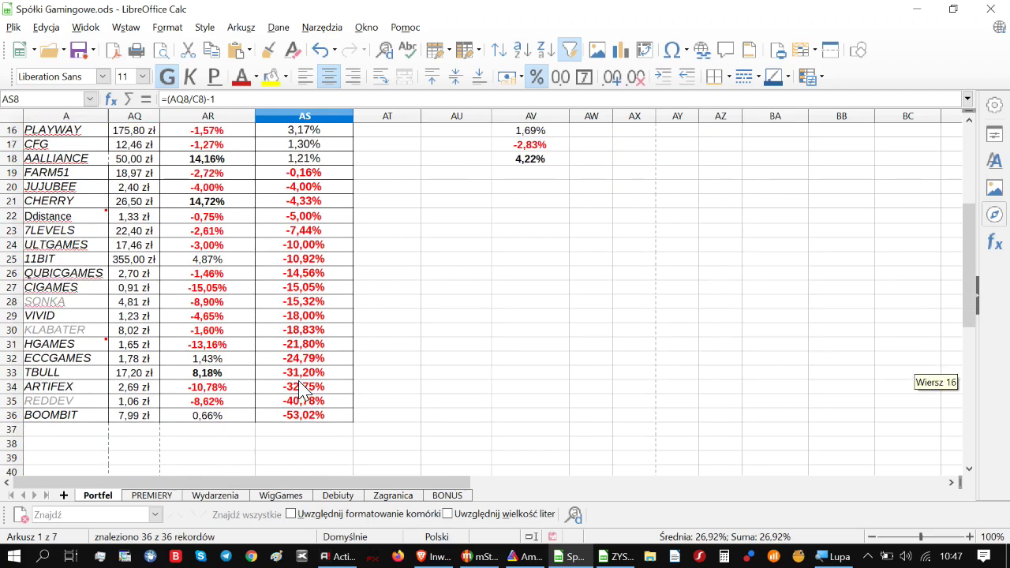
{"action": "left_click", "coordinate": [298, 416]}
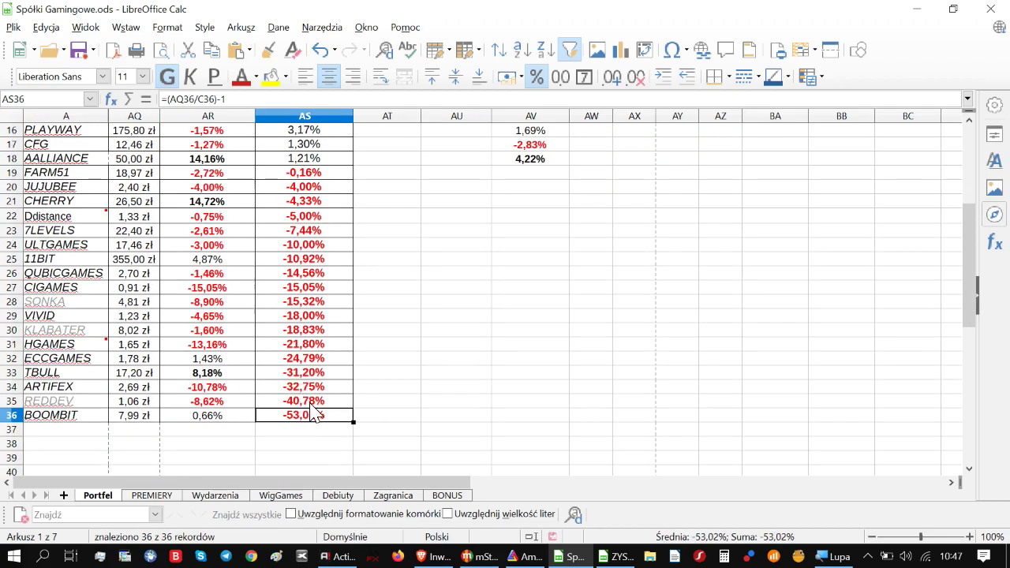
{"action": "left_click", "coordinate": [312, 401]}
{"action": "left_click", "coordinate": [319, 388]}
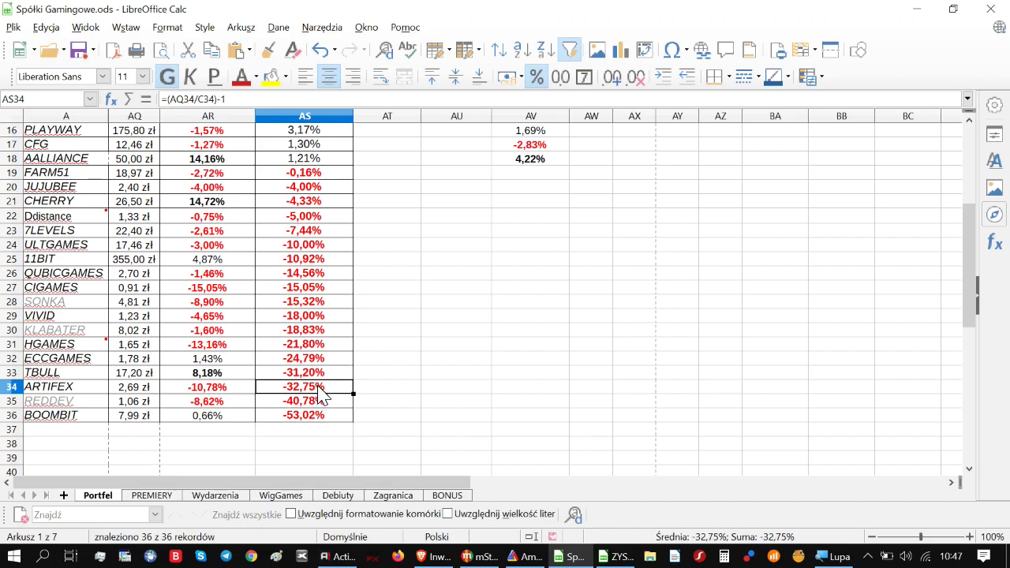
{"action": "left_click", "coordinate": [318, 374]}
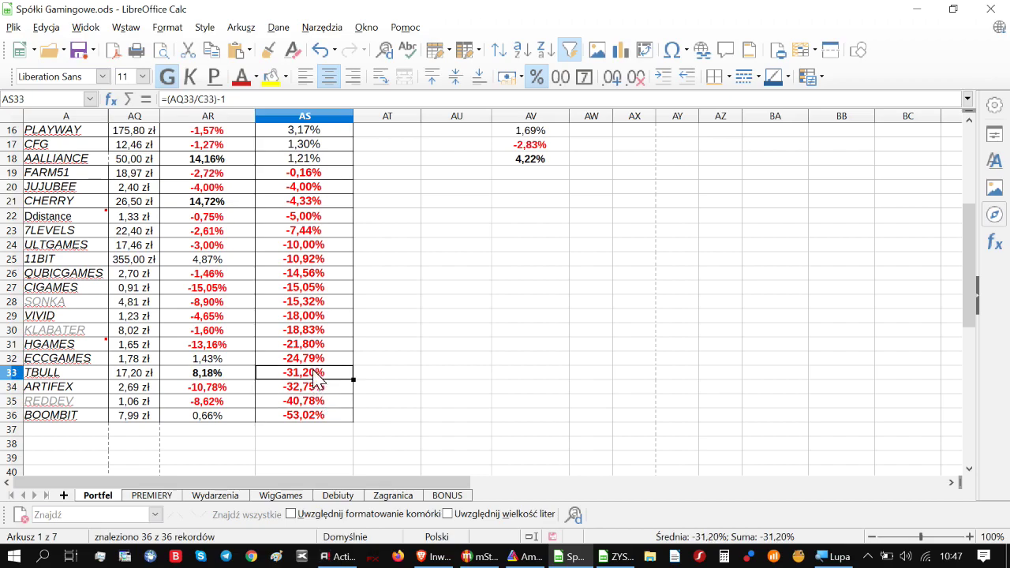
{"action": "left_click", "coordinate": [316, 360]}
{"action": "left_click", "coordinate": [316, 346]}
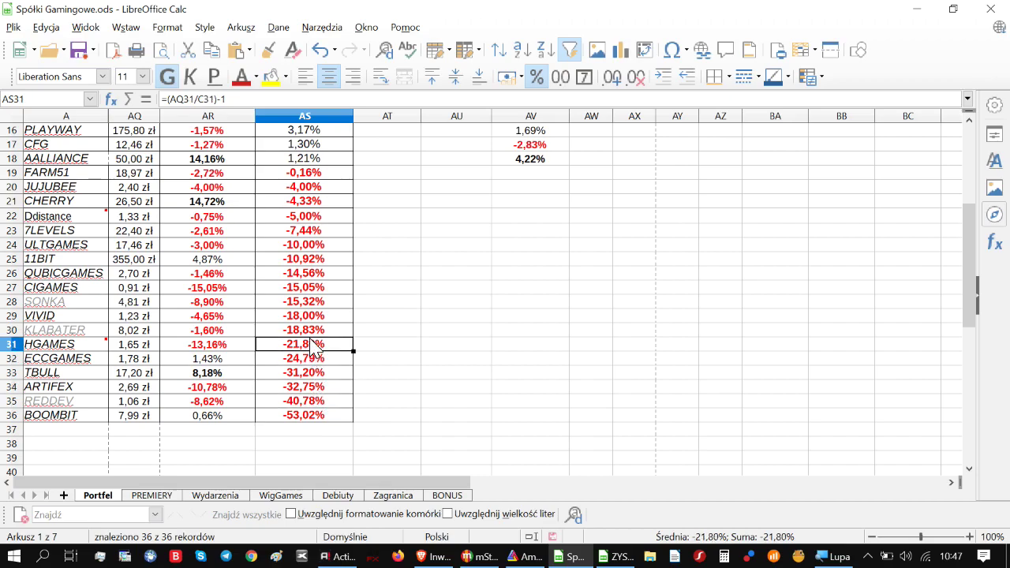
{"action": "left_click", "coordinate": [314, 333]}
{"action": "left_click", "coordinate": [315, 304]}
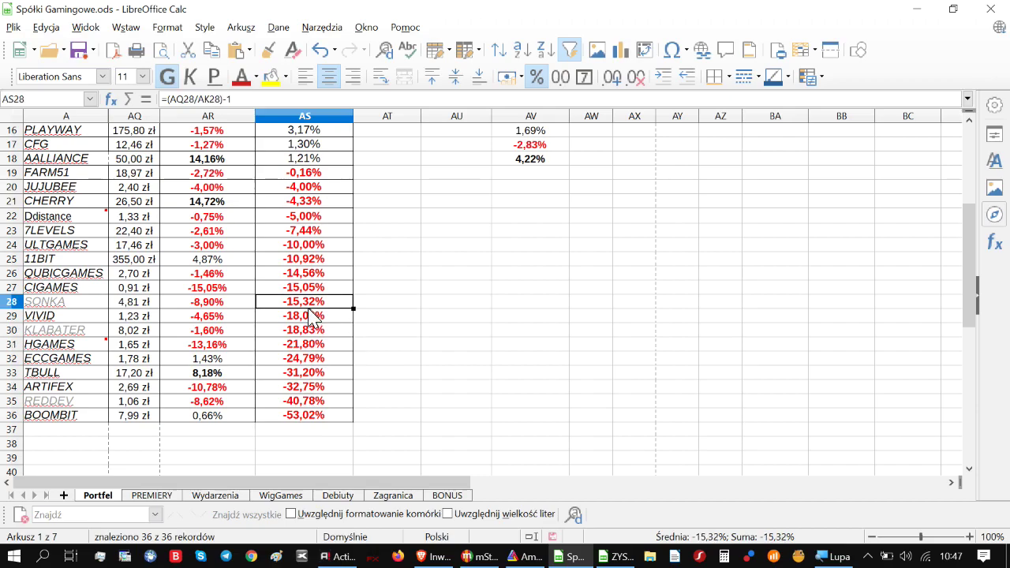
{"action": "left_click", "coordinate": [316, 319]}
{"action": "left_click", "coordinate": [319, 304]}
{"action": "scroll", "coordinate": [331, 300], "scroll_direction": "up", "scroll_amount": 5}
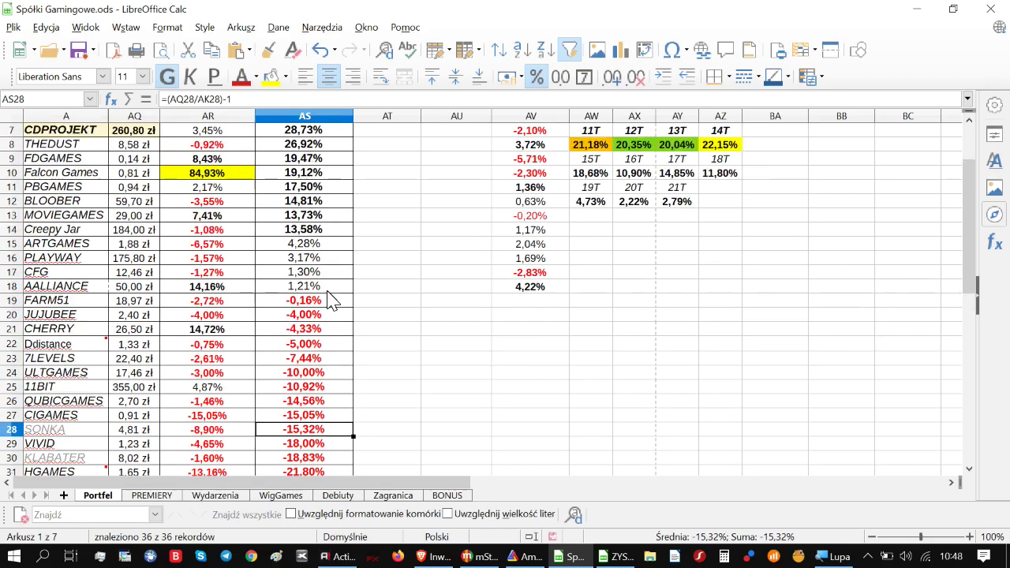
Step: Check the 21T result in the Portfel Gaming summary and compare it with the 14T result
{"action": "left_click", "coordinate": [668, 273]}
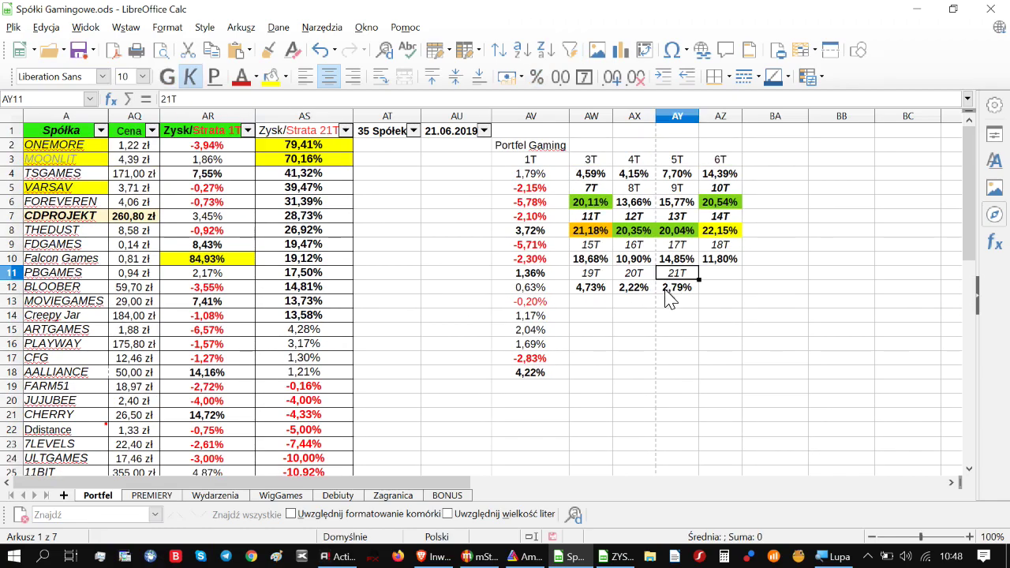
{"action": "left_click", "coordinate": [676, 290]}
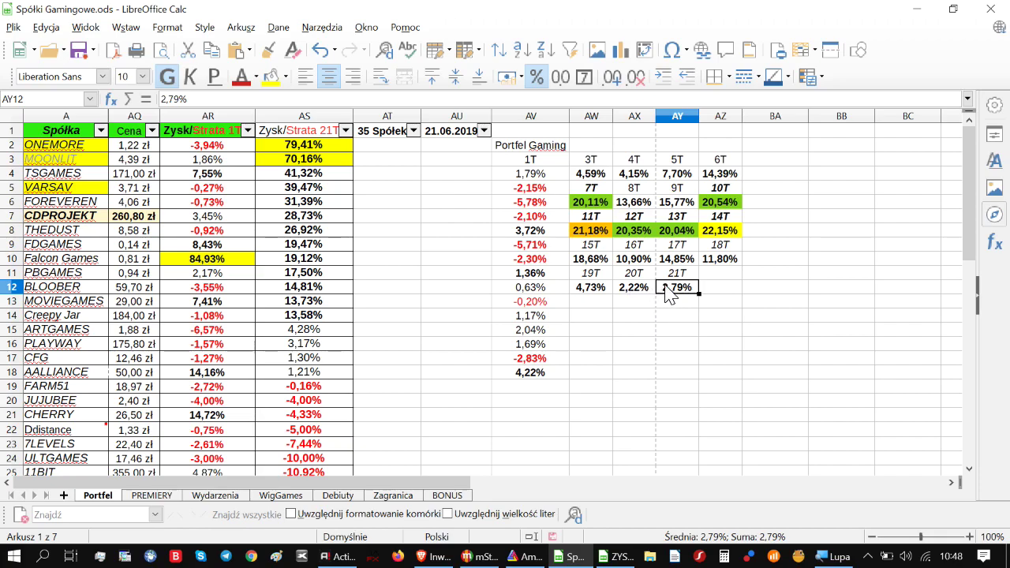
{"action": "left_click", "coordinate": [708, 231]}
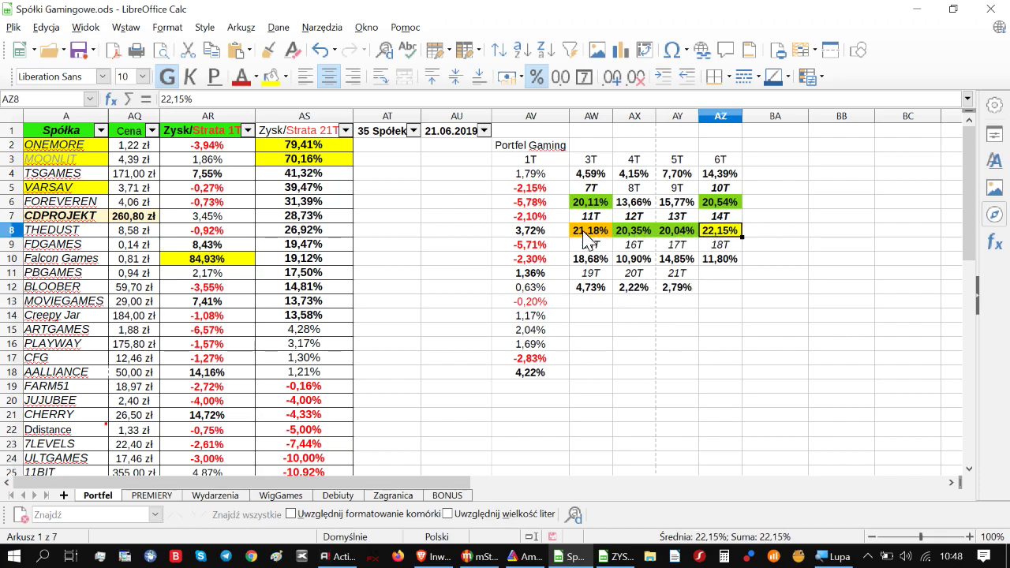
{"action": "left_click", "coordinate": [677, 289]}
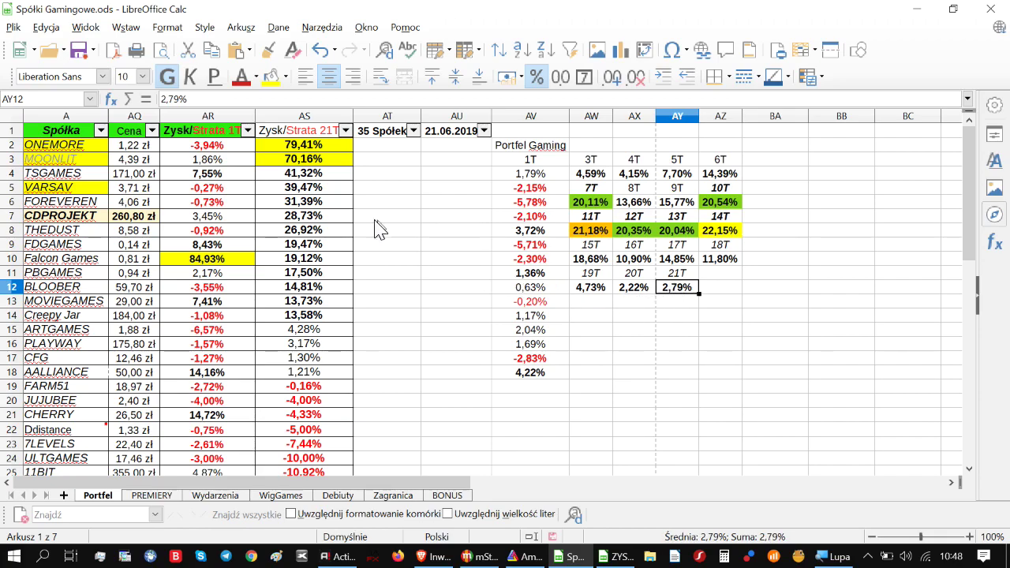
{"action": "left_click", "coordinate": [449, 275]}
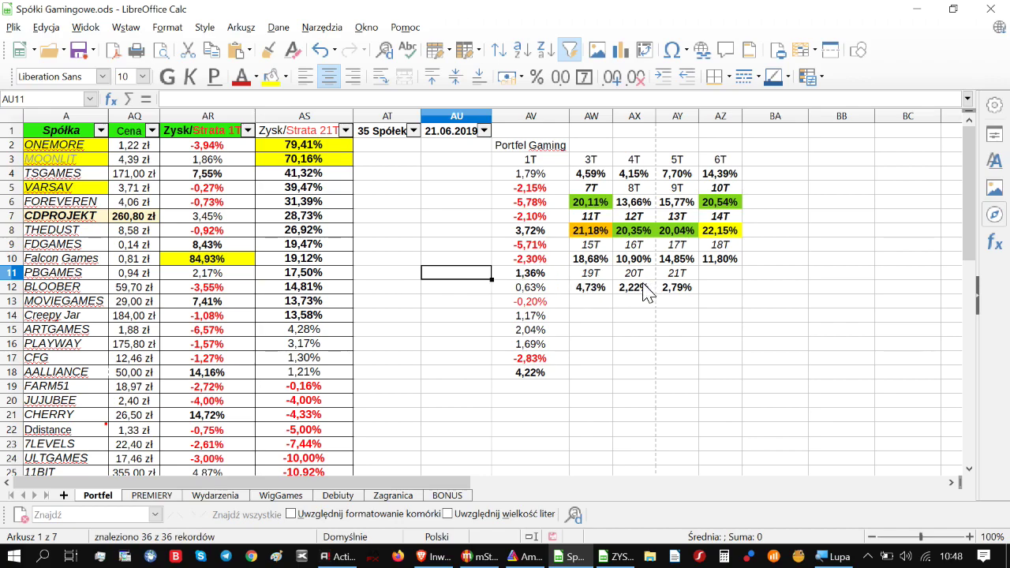
{"action": "left_click", "coordinate": [456, 305]}
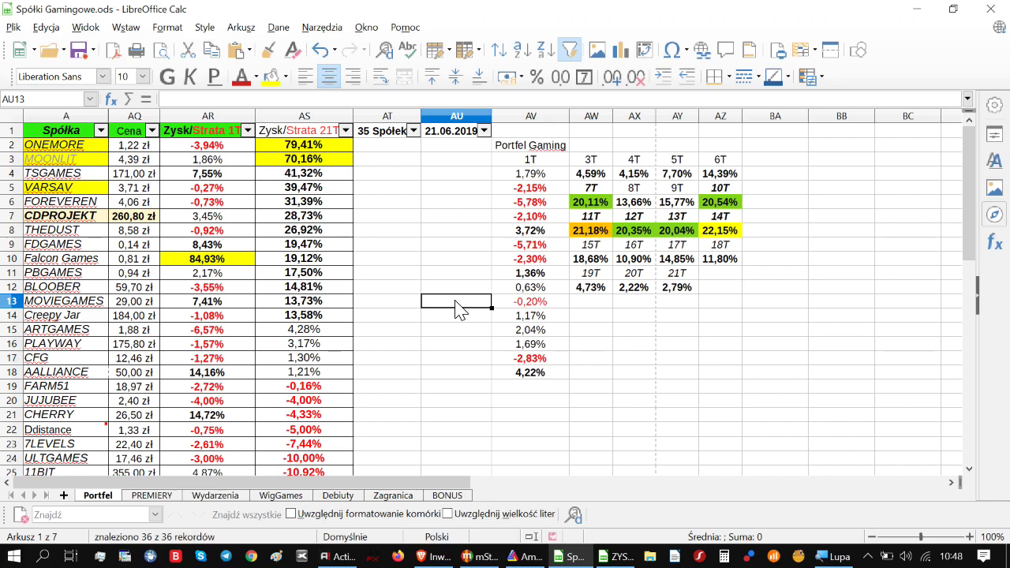
Step: View the list of upcoming gaming listings on the Debiuty sheet and return to the Portfel sheet
{"action": "left_click", "coordinate": [342, 496]}
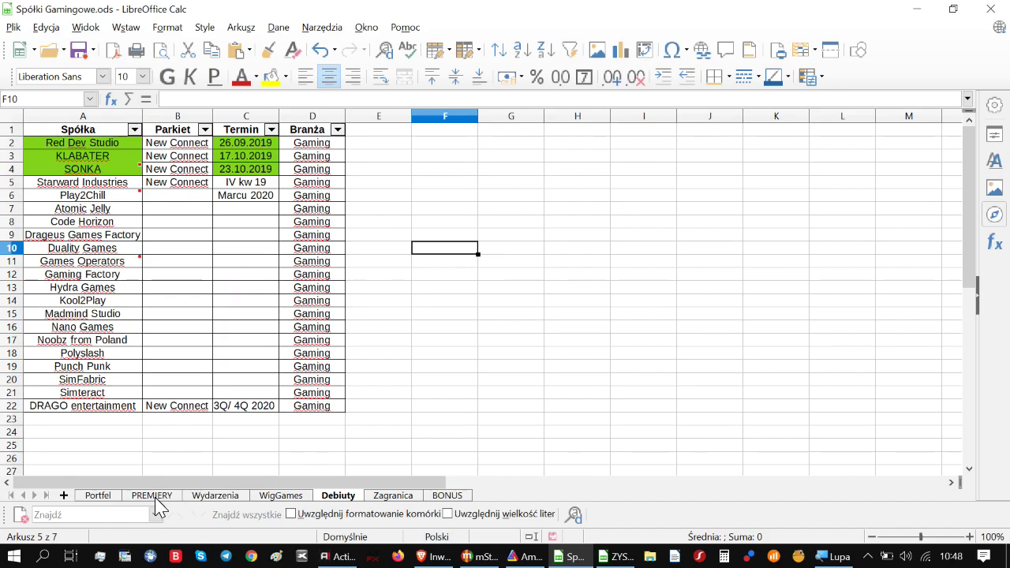
{"action": "left_click", "coordinate": [98, 496]}
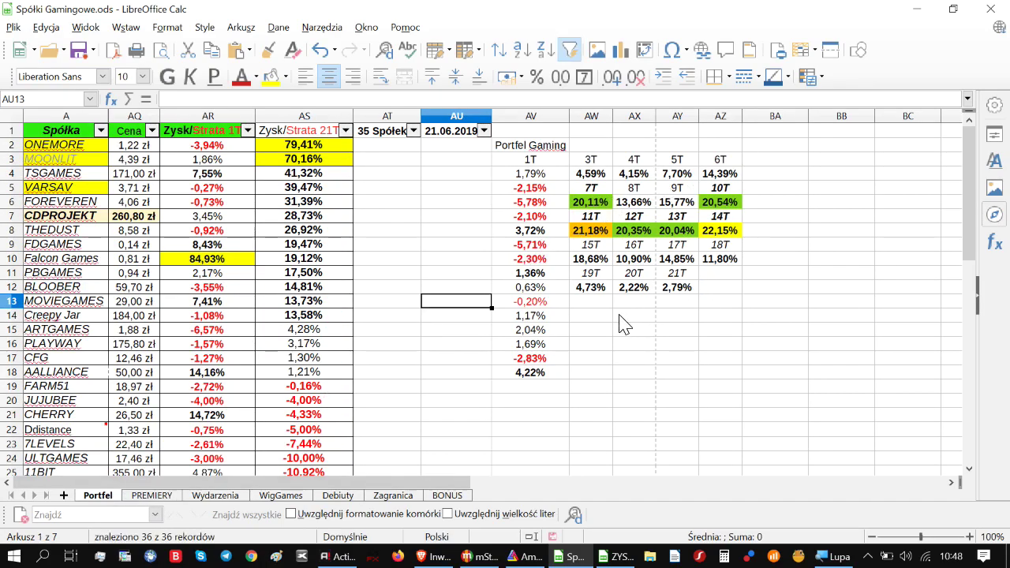
{"action": "left_click", "coordinate": [602, 331]}
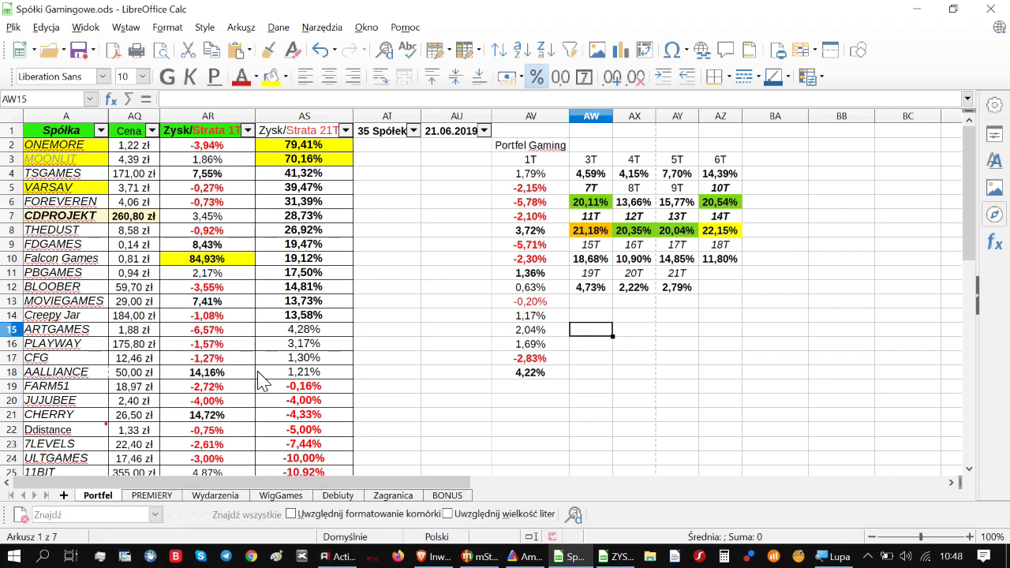
{"action": "left_click", "coordinate": [452, 306]}
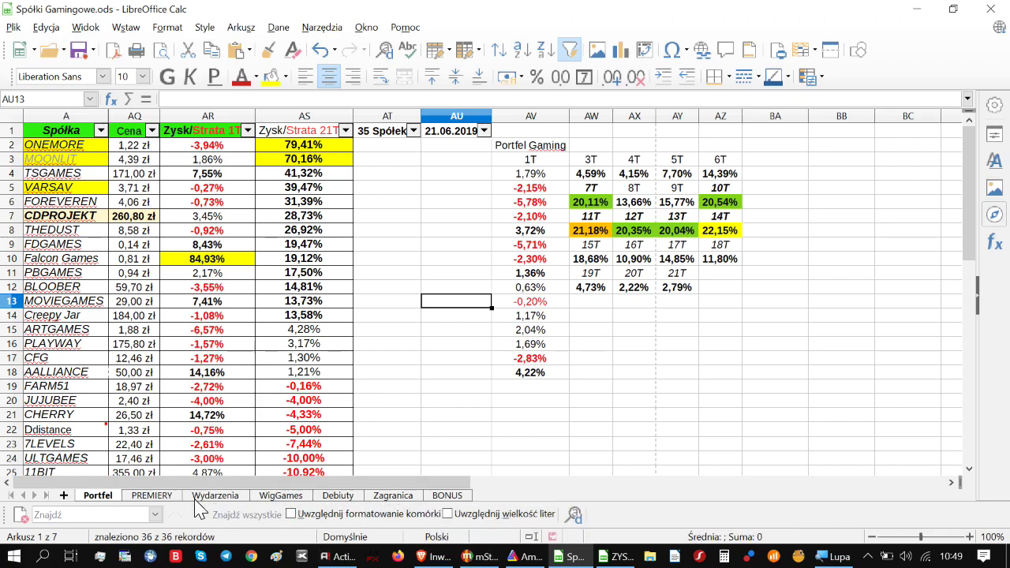
Step: Switch to AmiBroker and examine the latest candles on the CIGAMES weekly chart
{"action": "left_click", "coordinate": [522, 556]}
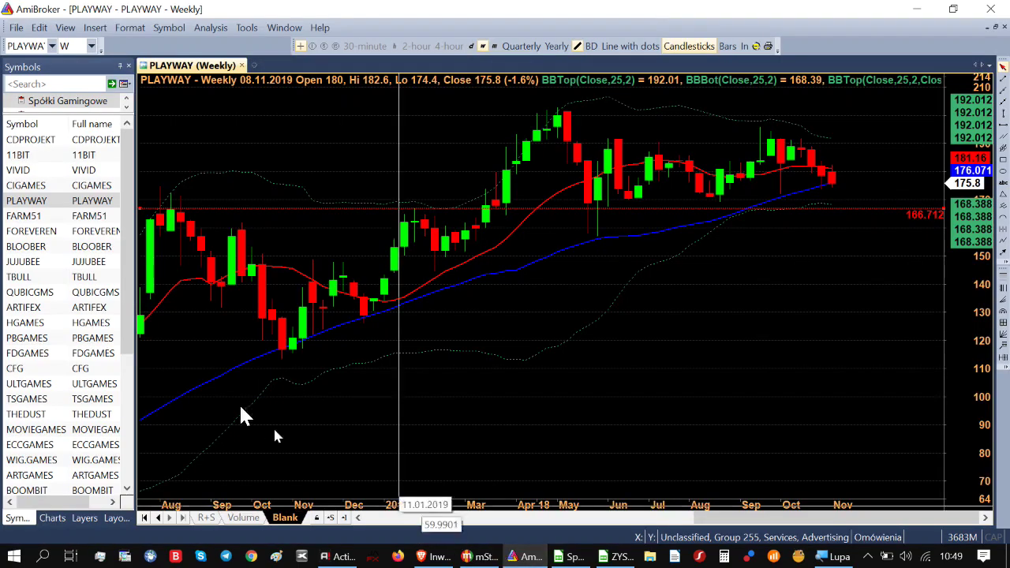
{"action": "left_click", "coordinate": [84, 188]}
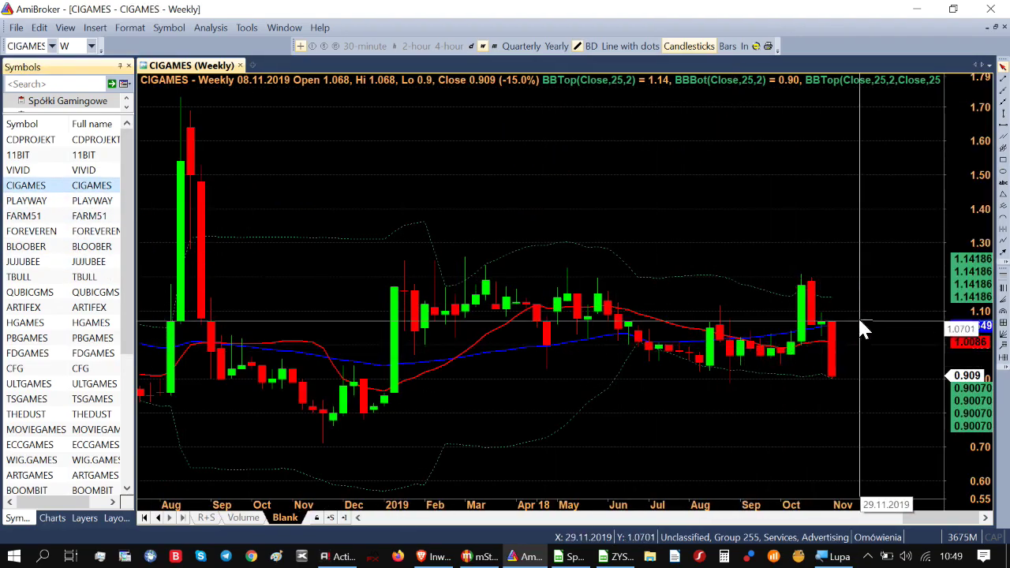
{"action": "mouse_move", "coordinate": [865, 311]}
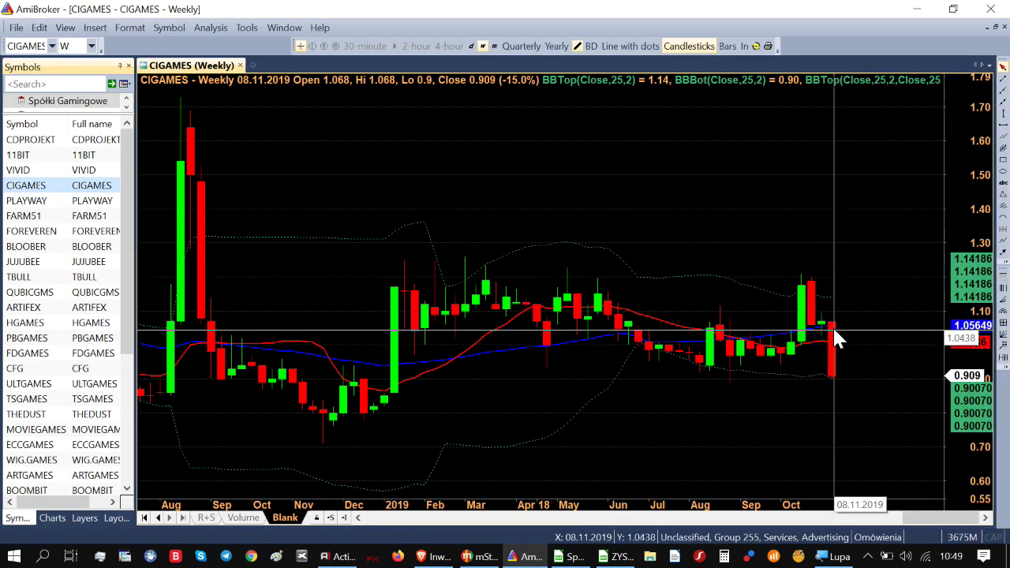
{"action": "mouse_move", "coordinate": [840, 341]}
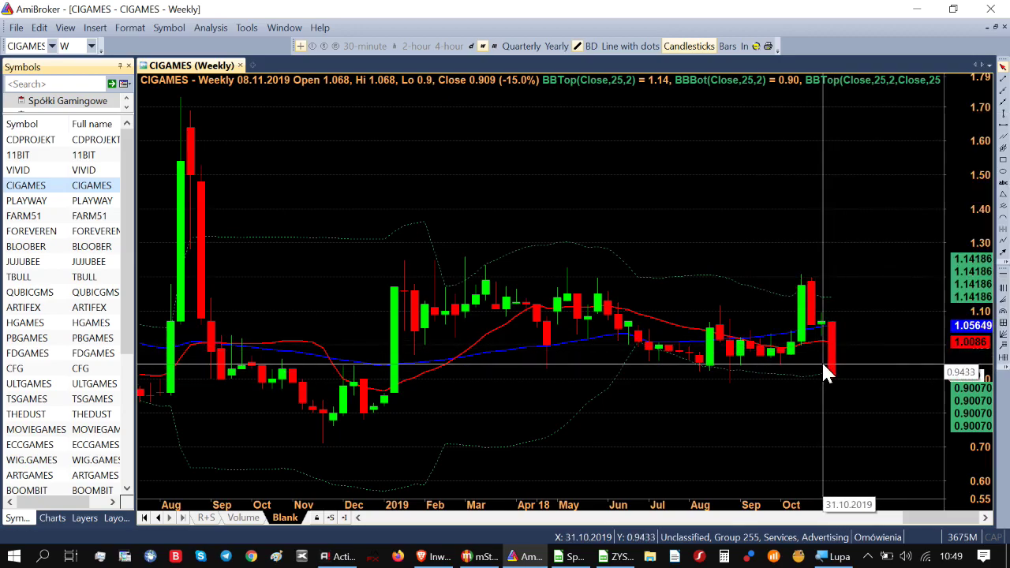
Step: Switch to LibreOffice Calc and check the CIGAMES Sniper Ghost Warrior premiere date on the PREMIERY sheet
{"action": "left_click", "coordinate": [570, 556]}
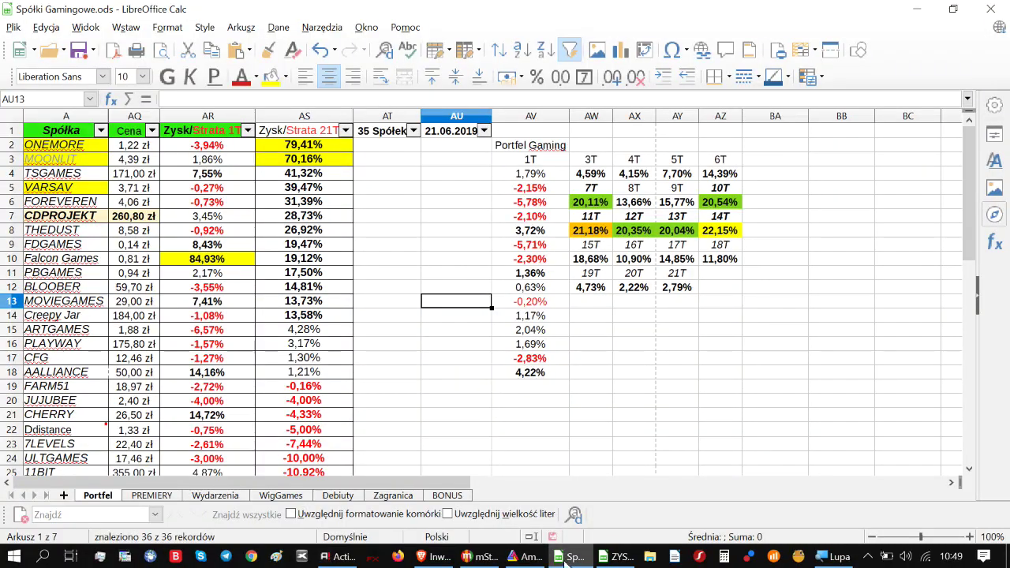
{"action": "left_click", "coordinate": [139, 498]}
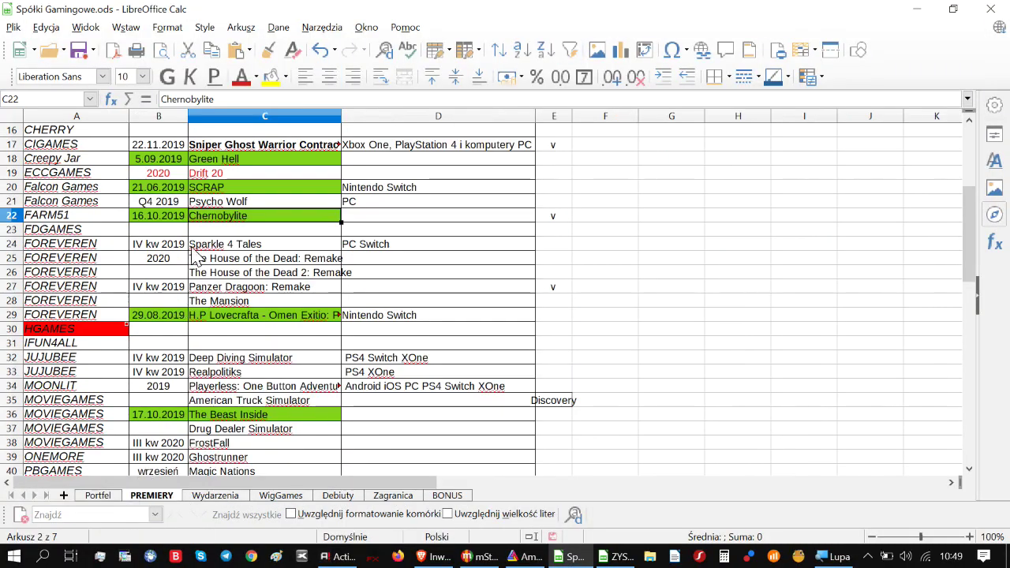
{"action": "left_click", "coordinate": [170, 145]}
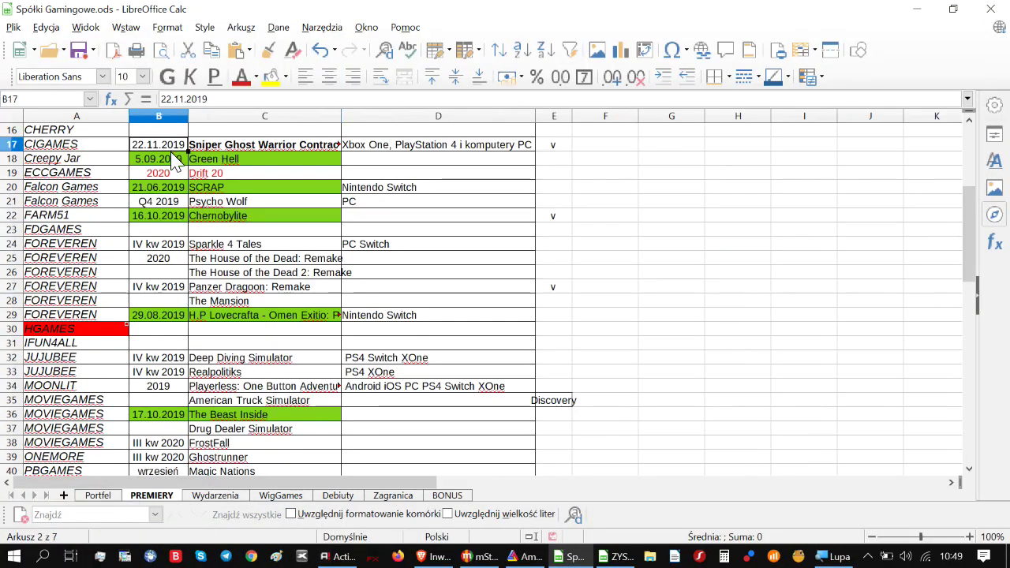
{"action": "scroll", "coordinate": [221, 315], "scroll_direction": "up", "scroll_amount": 1}
{"action": "scroll", "coordinate": [221, 314], "scroll_direction": "up", "scroll_amount": 2}
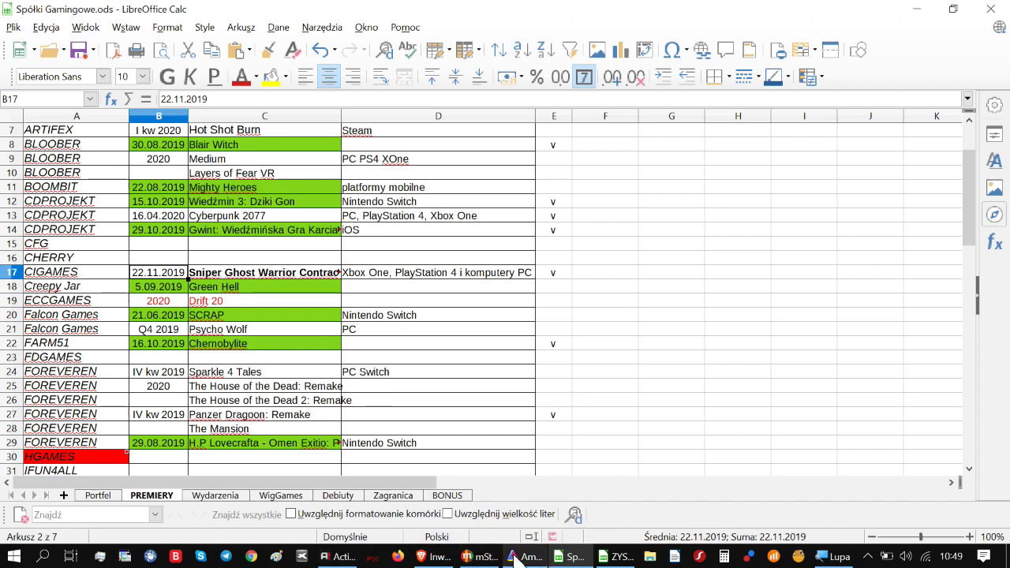
Step: Switch back to AmiBroker, examine the CIGAMES weekly chart around the 22.11.2019 premiere, and view the VIVID and 11BIT charts
{"action": "mouse_move", "coordinate": [527, 559]}
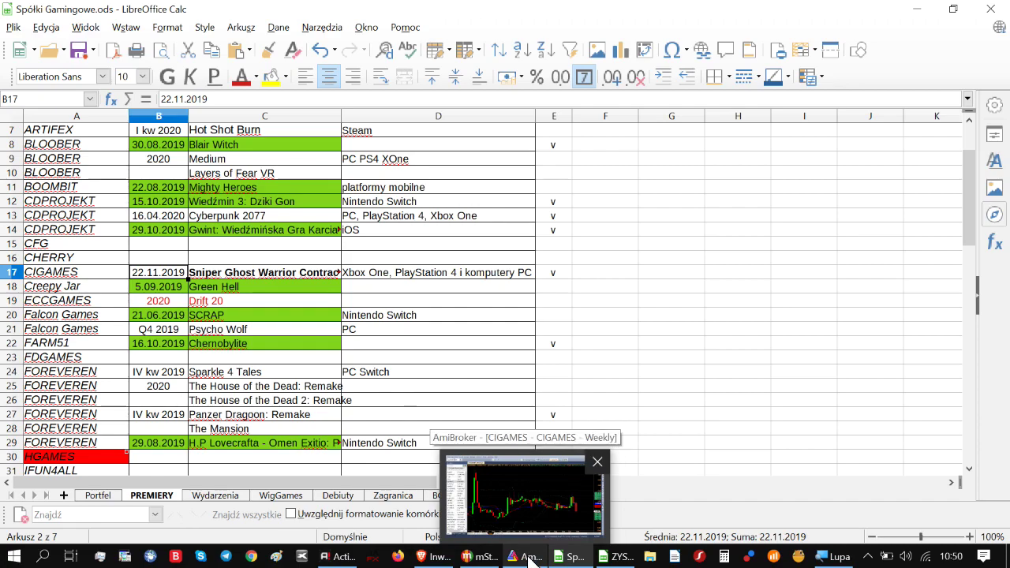
{"action": "left_click", "coordinate": [529, 559]}
{"action": "mouse_move", "coordinate": [850, 464]}
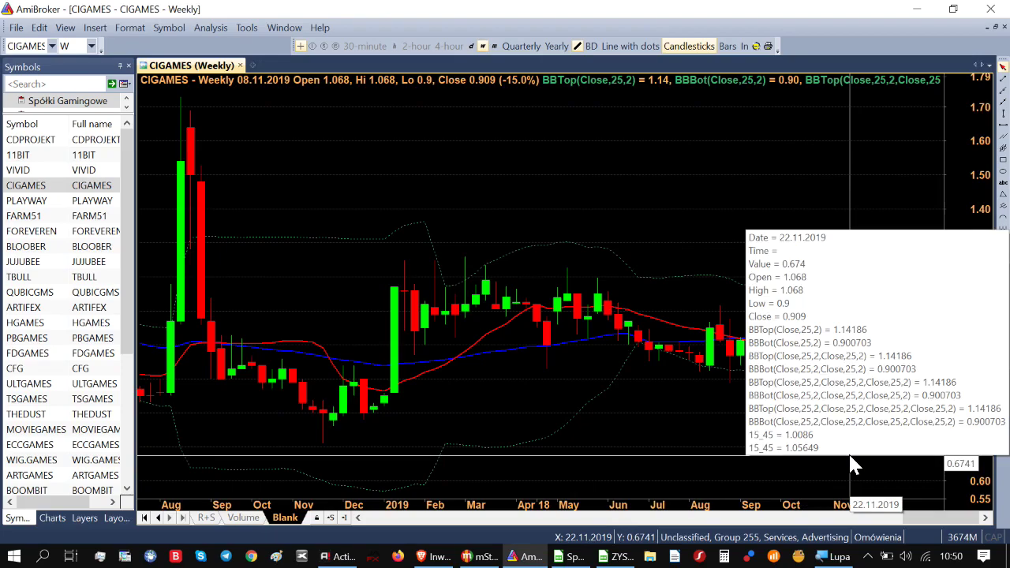
{"action": "mouse_move", "coordinate": [884, 389]}
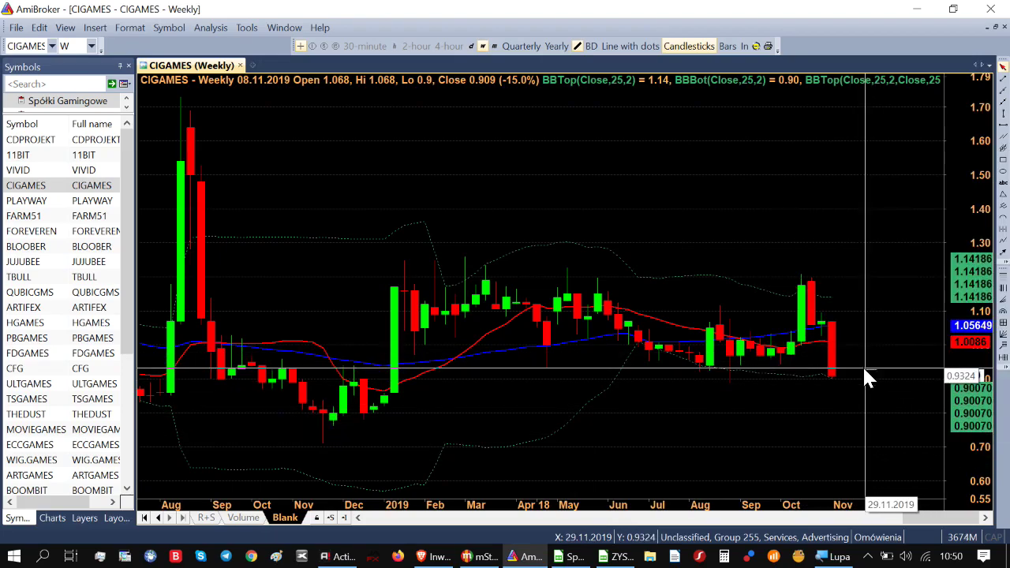
{"action": "mouse_move", "coordinate": [862, 370]}
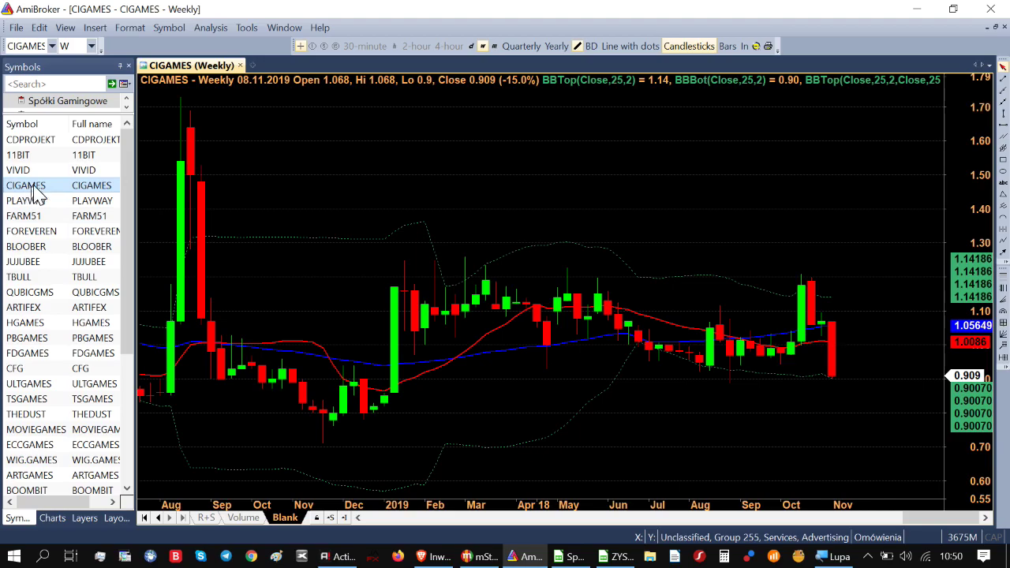
{"action": "left_click", "coordinate": [24, 171]}
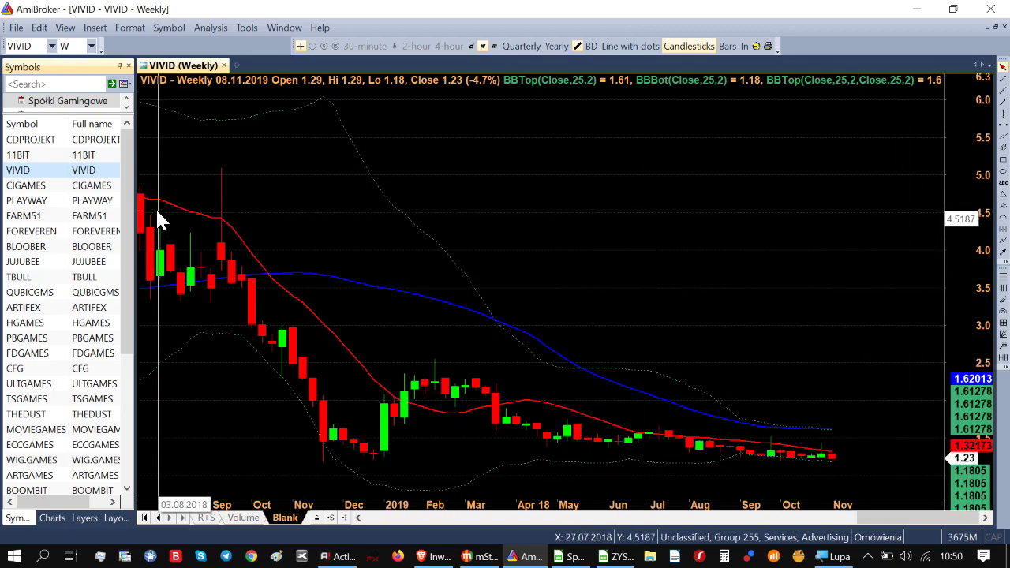
{"action": "left_click", "coordinate": [83, 157]}
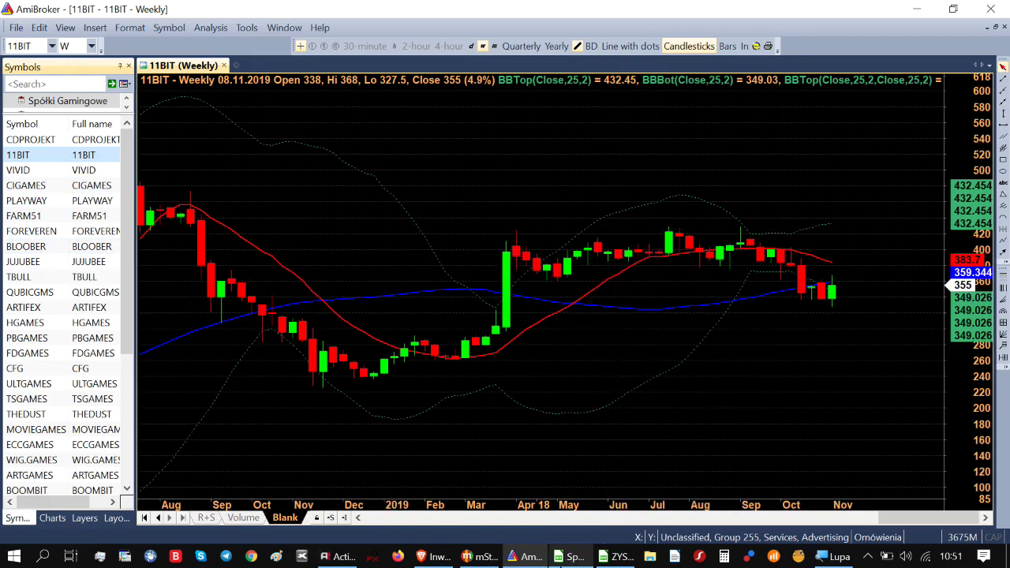
Step: Switch to LibreOffice Calc and check 11BIT's Children of Morta entry on the PREMIERY sheet
{"action": "left_click", "coordinate": [571, 557]}
{"action": "scroll", "coordinate": [315, 172], "scroll_direction": "up", "scroll_amount": 2}
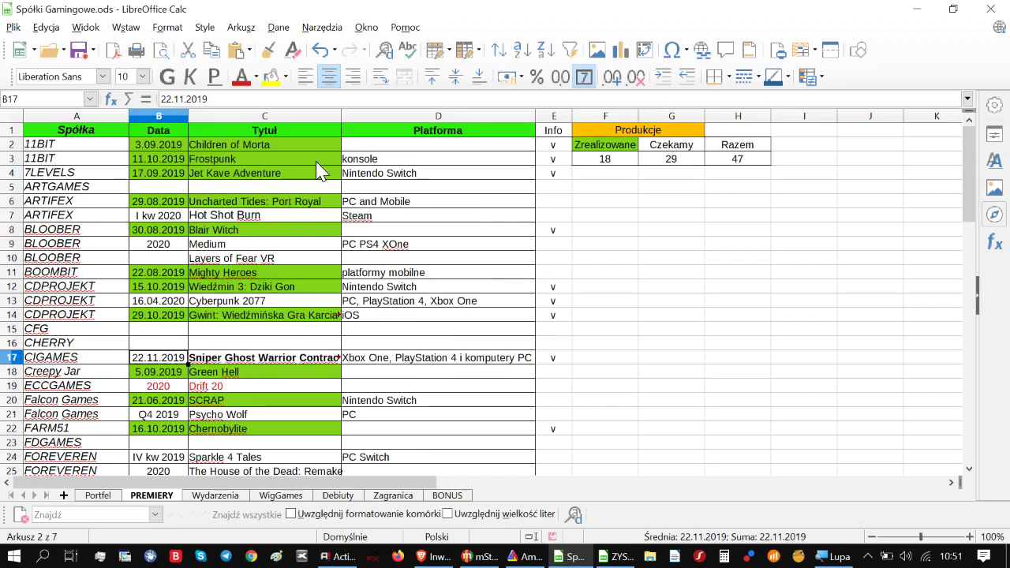
{"action": "left_click", "coordinate": [283, 147]}
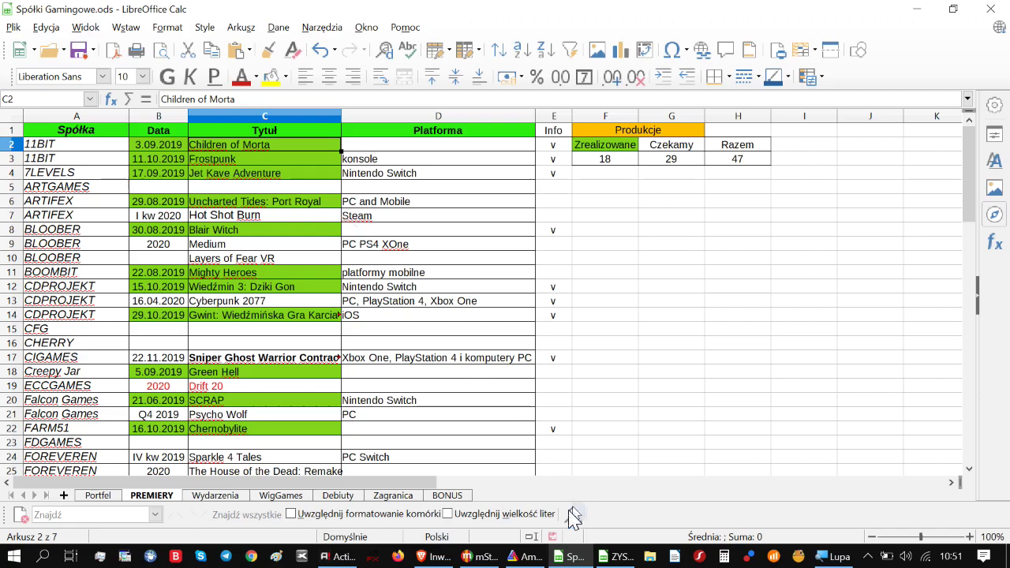
Step: Switch to AmiBroker and examine the most recent candles on the 11BIT weekly chart
{"action": "left_click", "coordinate": [530, 558]}
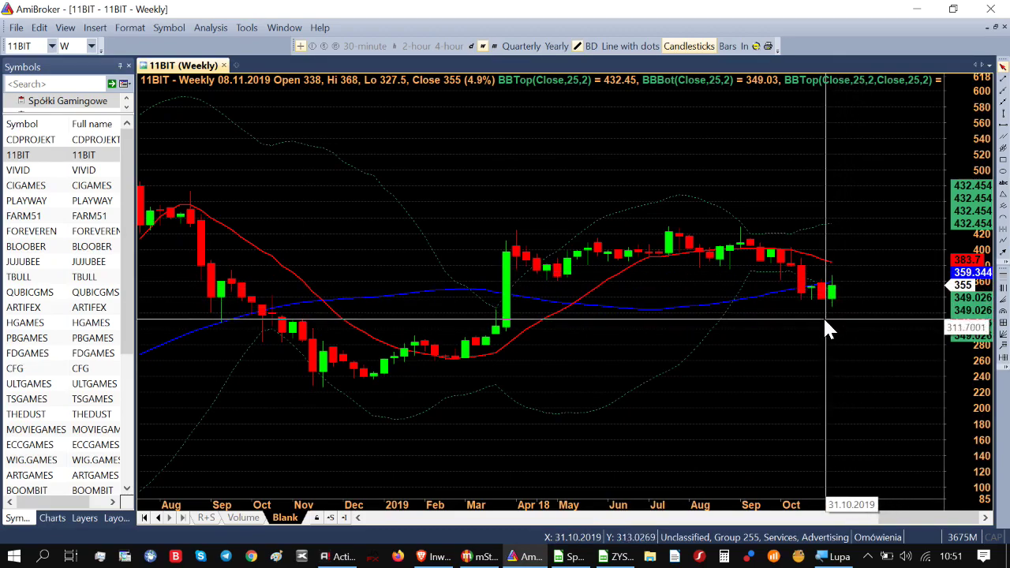
{"action": "key", "text": "l"}
{"action": "key", "text": "c"}
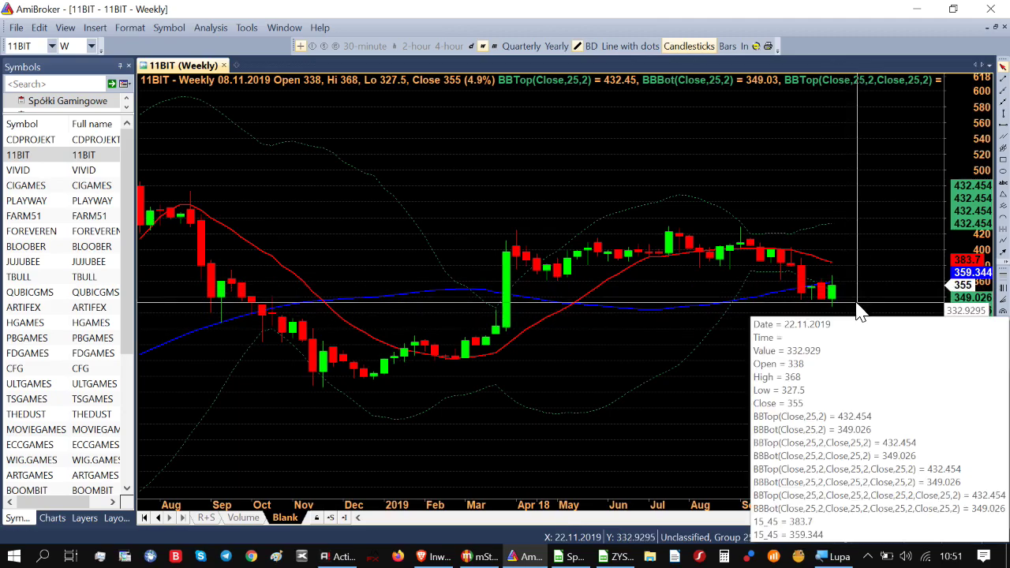
{"action": "mouse_move", "coordinate": [862, 314]}
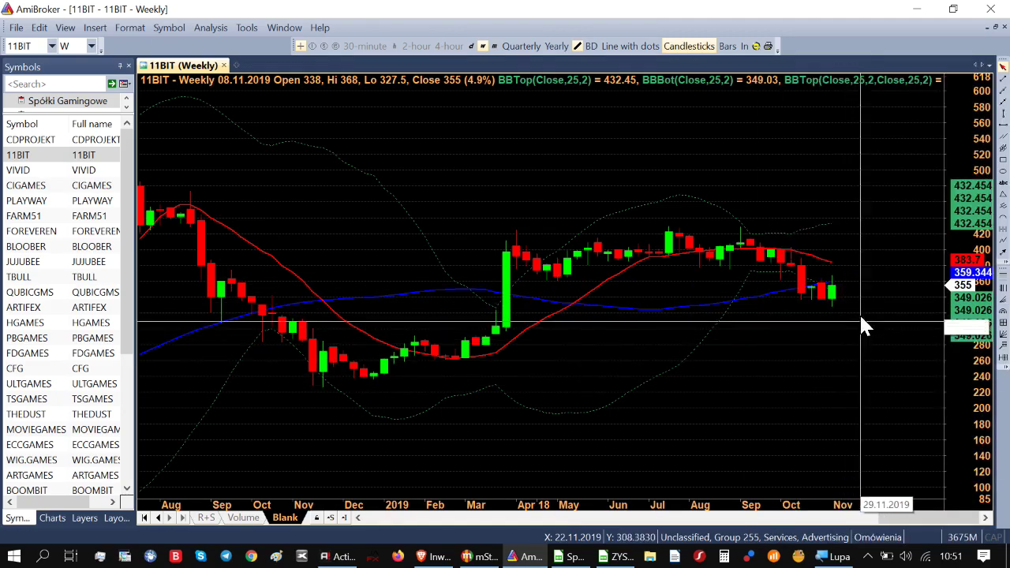
{"action": "mouse_move", "coordinate": [871, 278]}
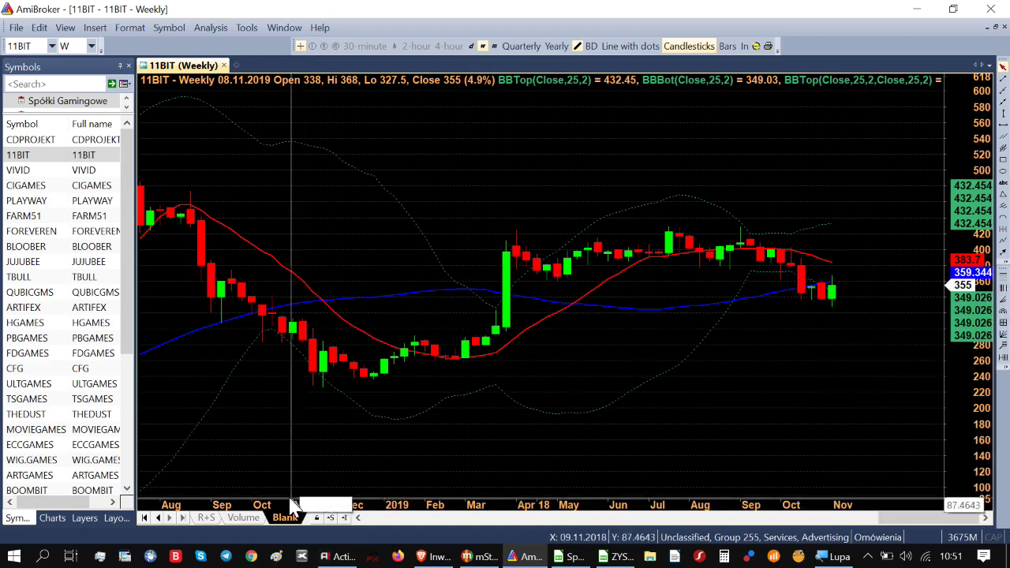
Step: Check the 11BIT weekly volume, return to the Blank chart layout, and examine the latest price levels
{"action": "left_click", "coordinate": [241, 517]}
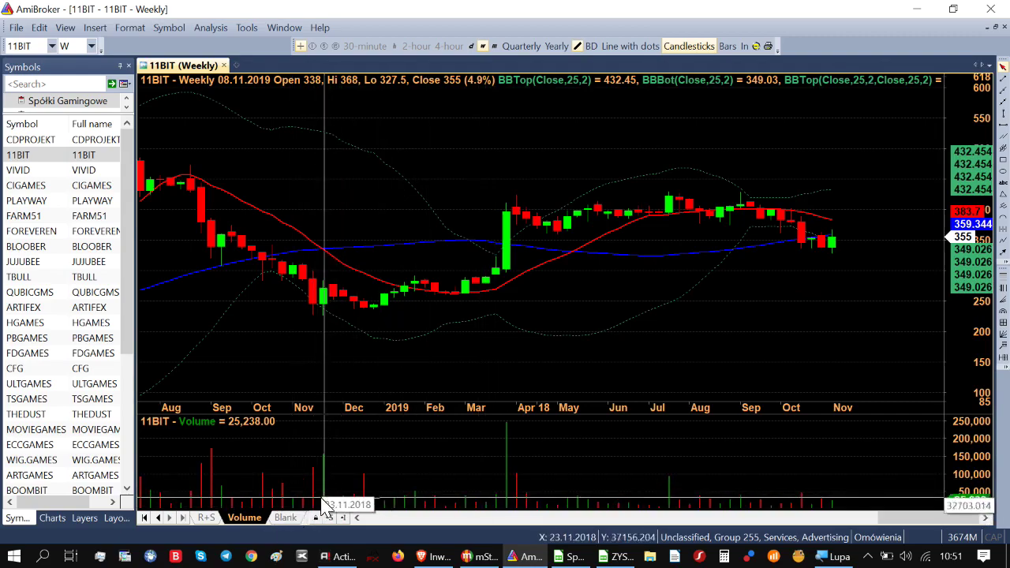
{"action": "left_click", "coordinate": [285, 517]}
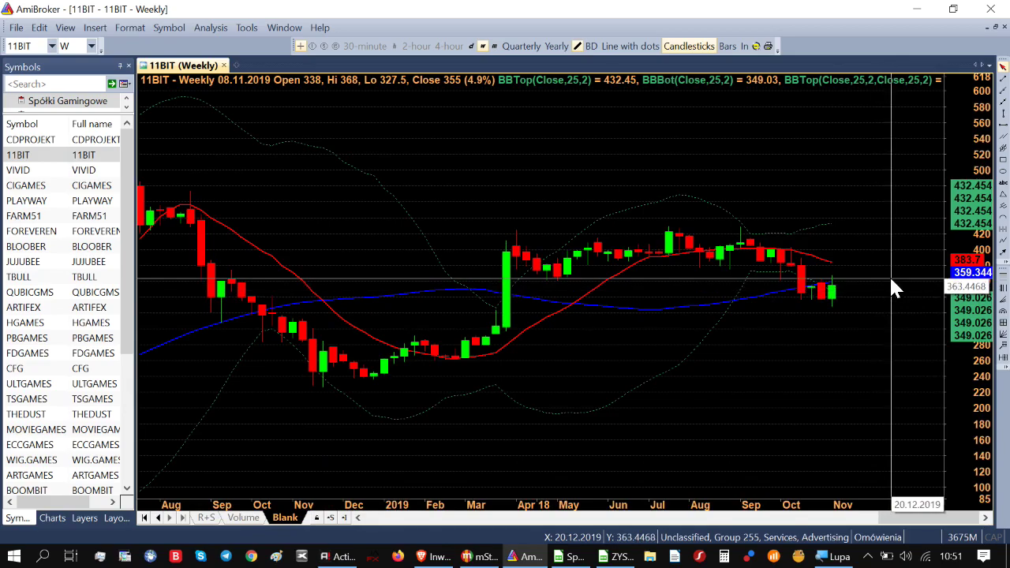
{"action": "mouse_move", "coordinate": [892, 283]}
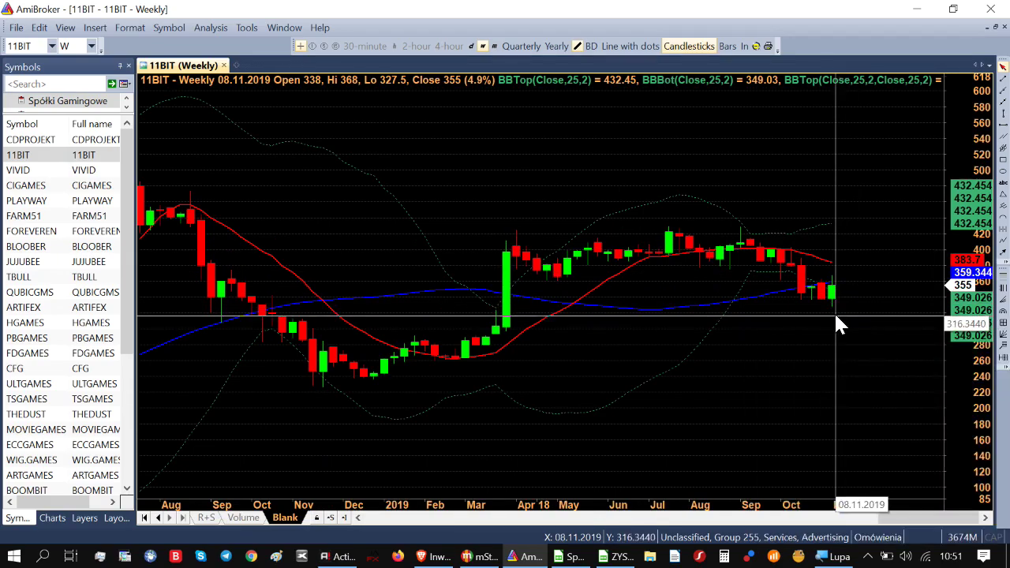
{"action": "mouse_move", "coordinate": [838, 324]}
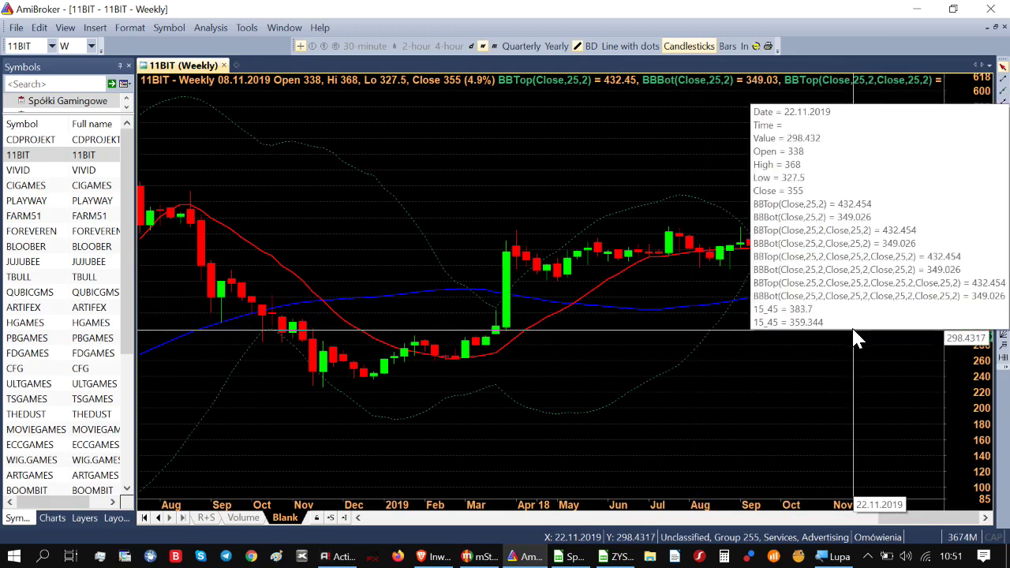
{"action": "mouse_move", "coordinate": [853, 340]}
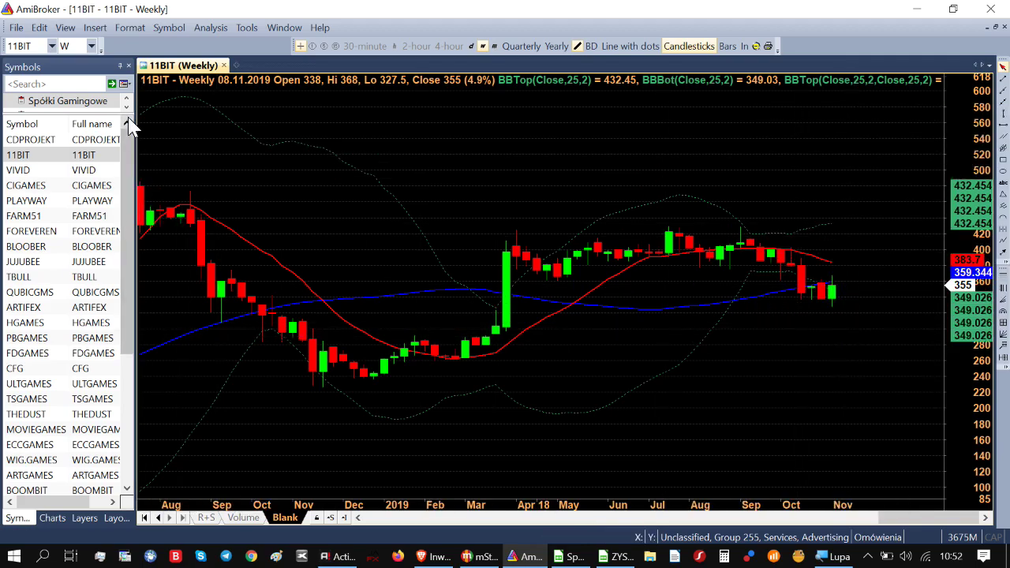
{"action": "mouse_move", "coordinate": [165, 161]}
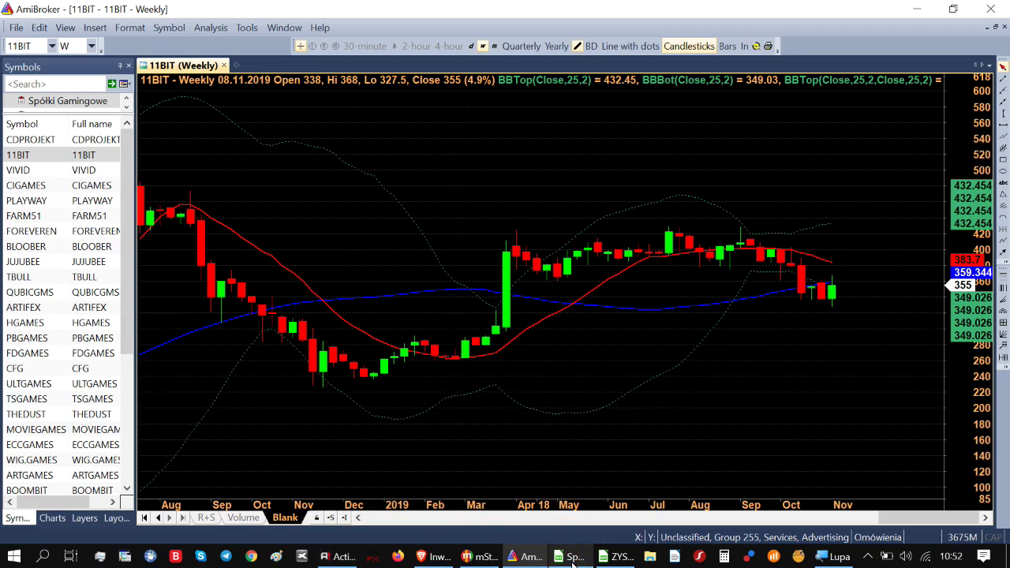
Step: Check 11BIT's Frostpunk entry on the PREMIERY sheet in LibreOffice Calc and return to its AmiBroker weekly chart
{"action": "mouse_move", "coordinate": [573, 560]}
{"action": "left_click", "coordinate": [490, 489]}
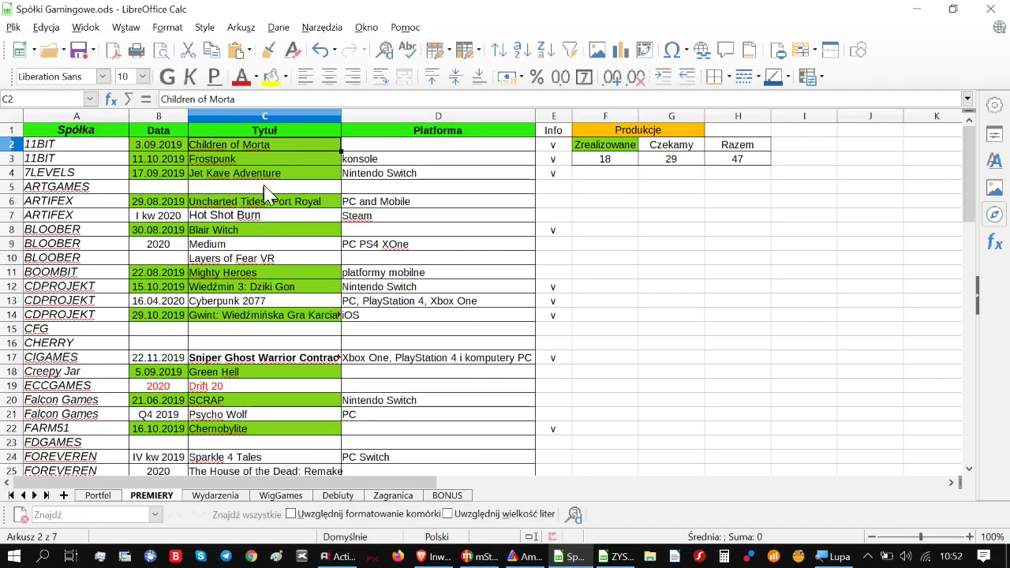
{"action": "left_click", "coordinate": [275, 158]}
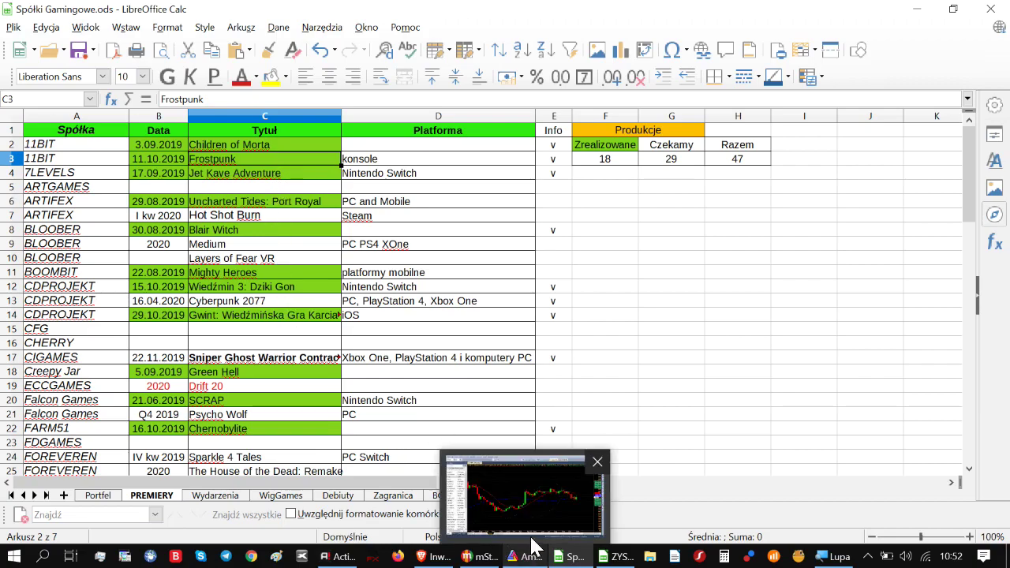
{"action": "left_click", "coordinate": [532, 544]}
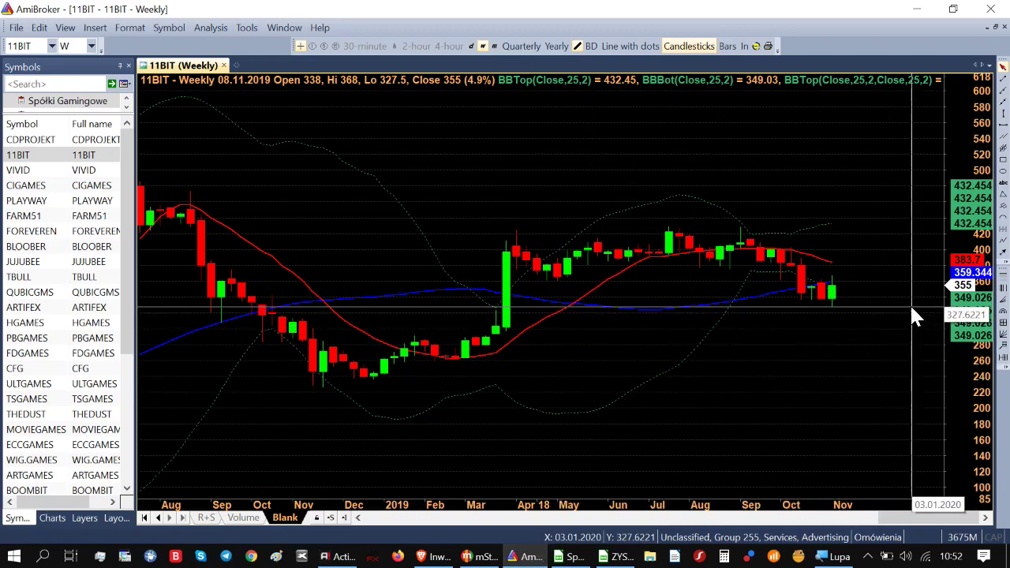